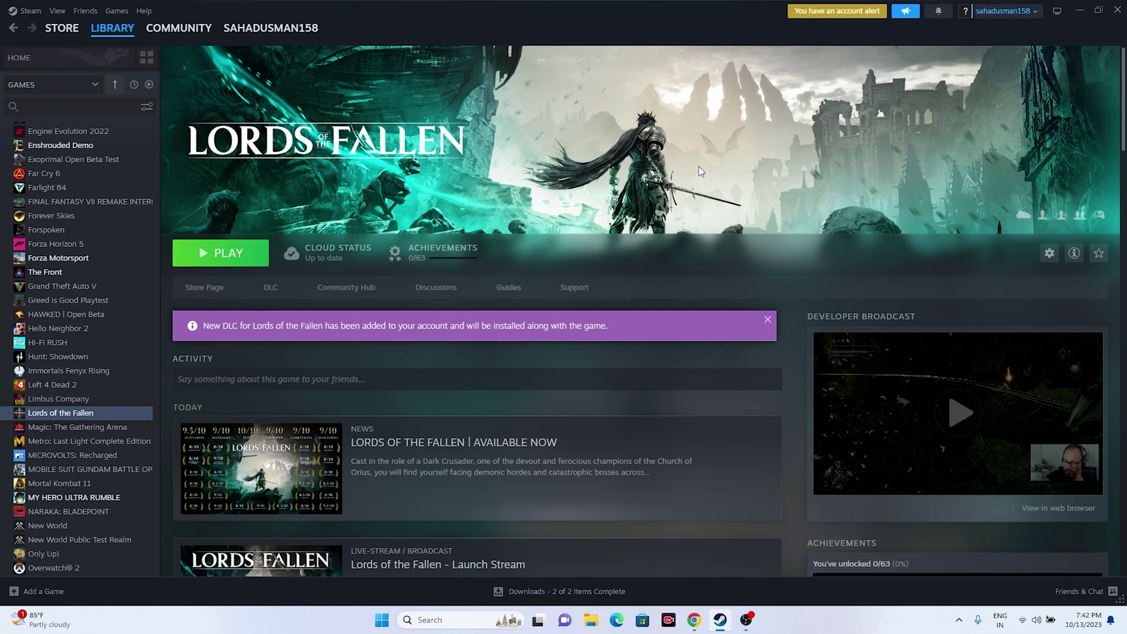
{"action": "left_click", "coordinate": [380, 621]}
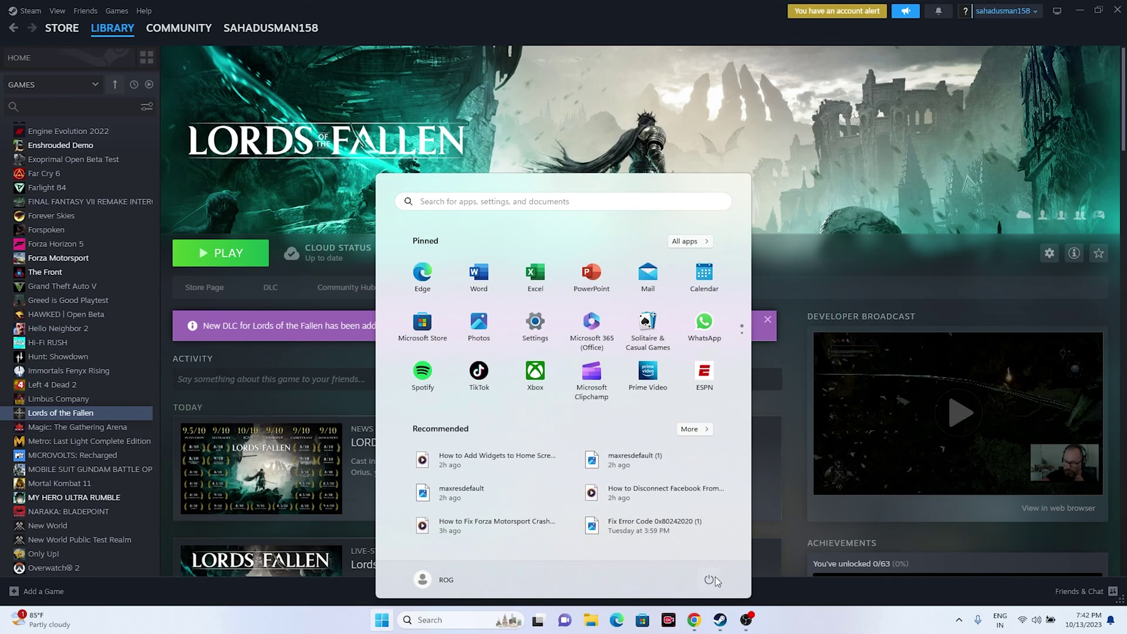
{"action": "left_click", "coordinate": [719, 580]}
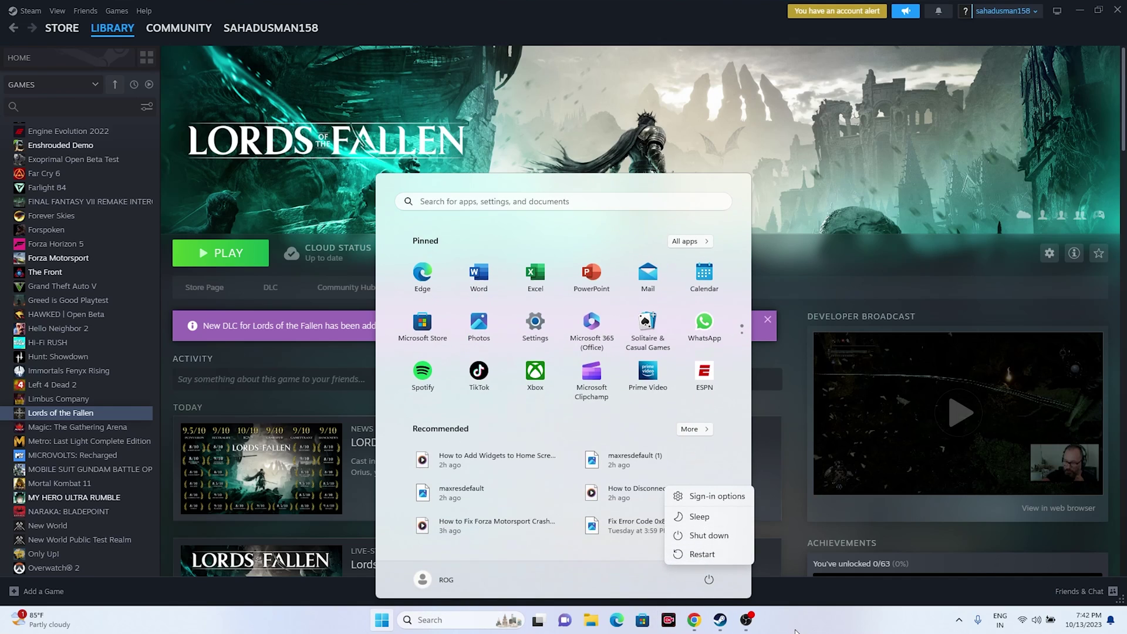
{"action": "left_click", "coordinate": [796, 630]}
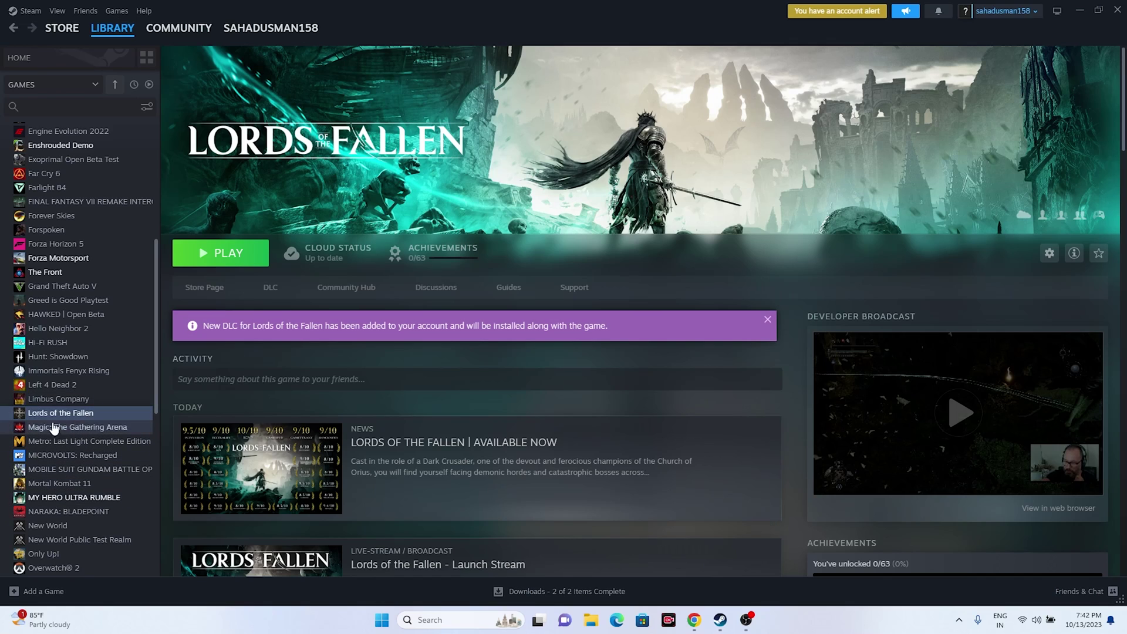
- View Lords of the Fallen's installation folder through the game's installed-files properties, then close the folder and the properties
{"action": "right_click", "coordinate": [69, 412]}
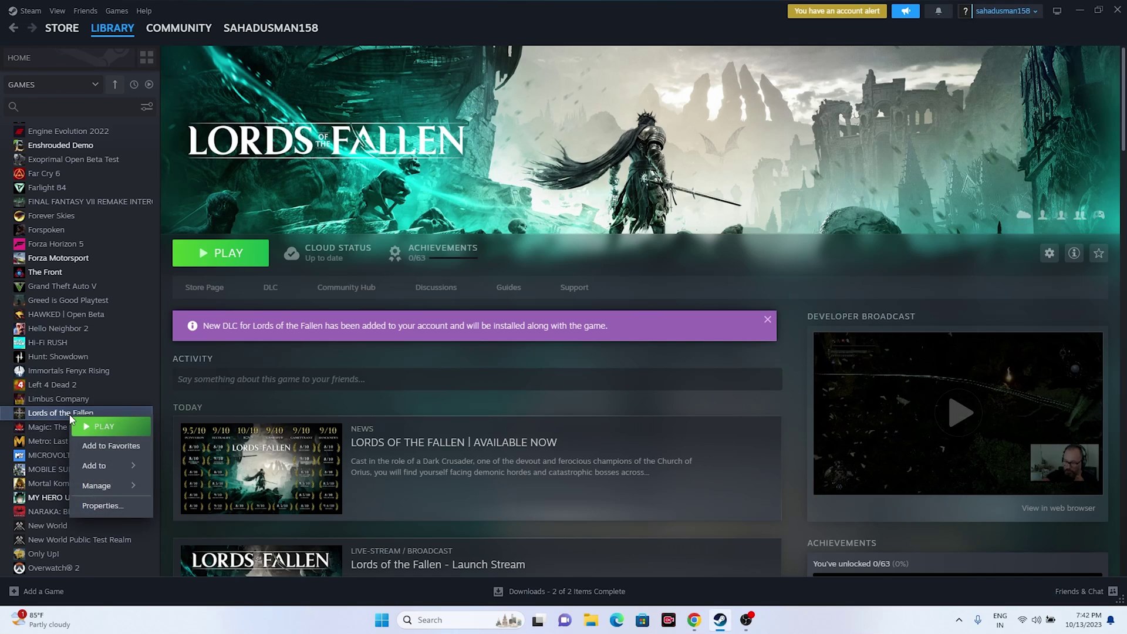
{"action": "left_click", "coordinate": [100, 503]}
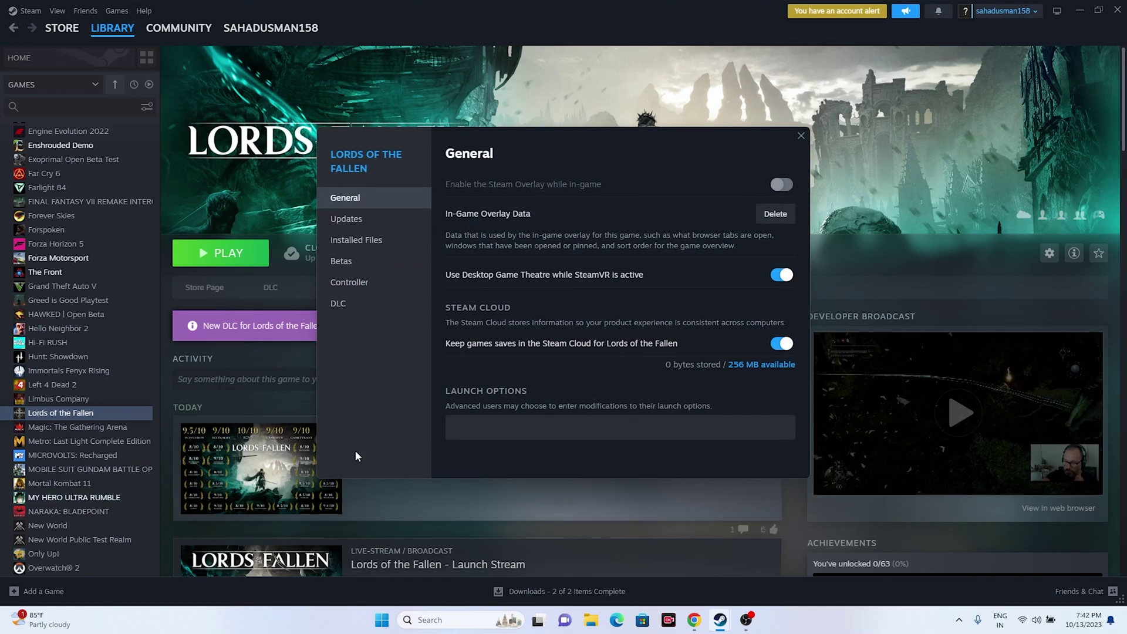
{"action": "left_click", "coordinate": [376, 242]}
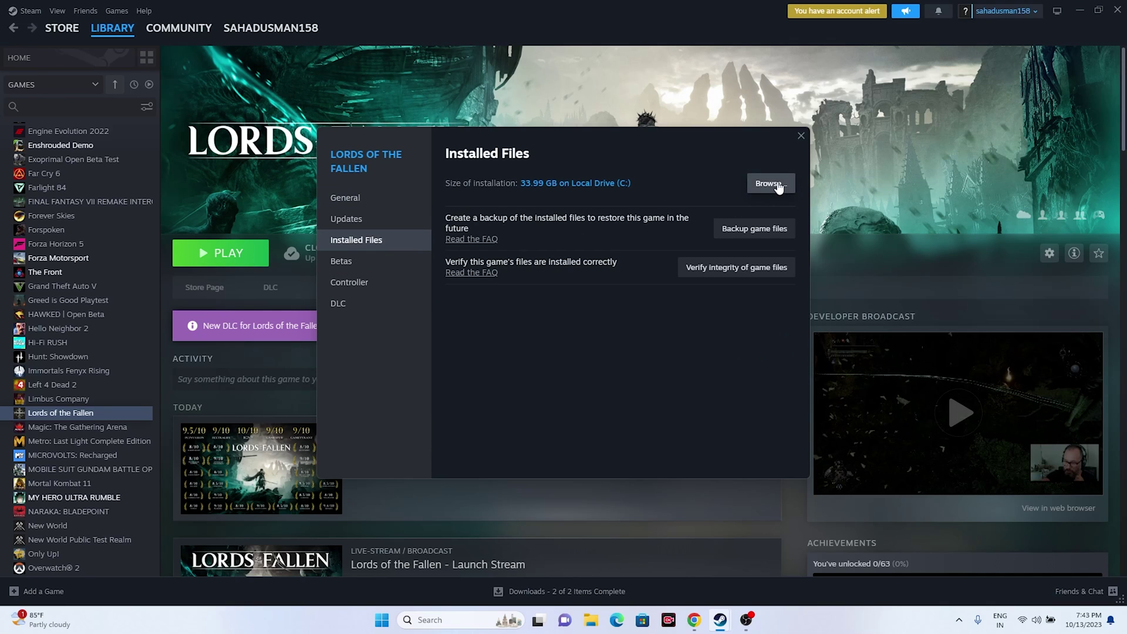
{"action": "left_click", "coordinate": [1080, 12]}
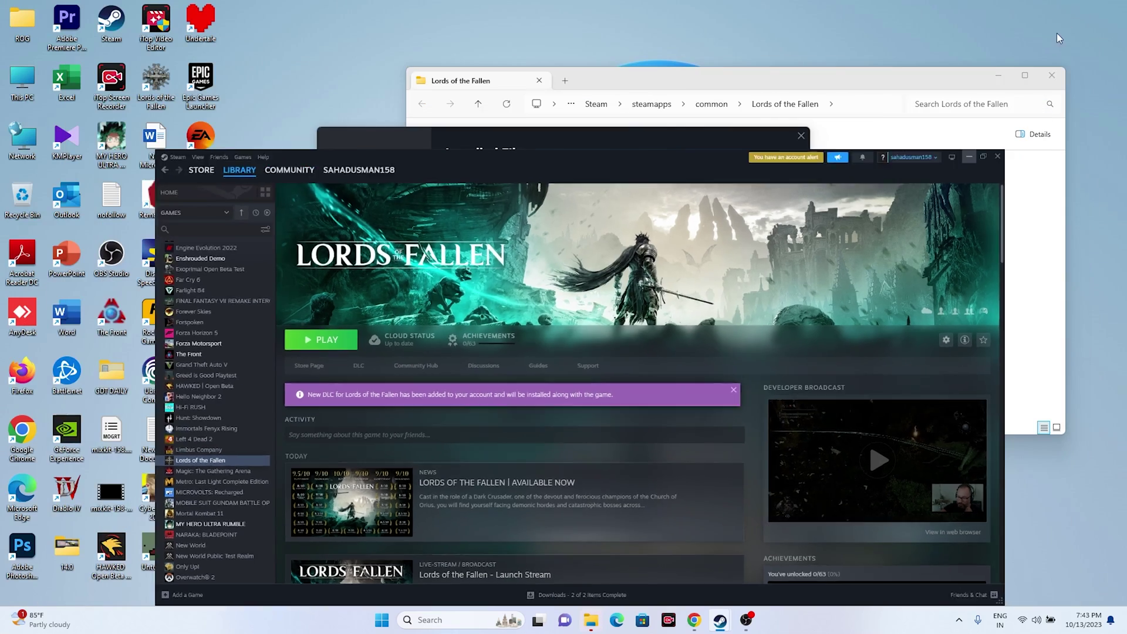
{"action": "left_click", "coordinate": [1024, 75]}
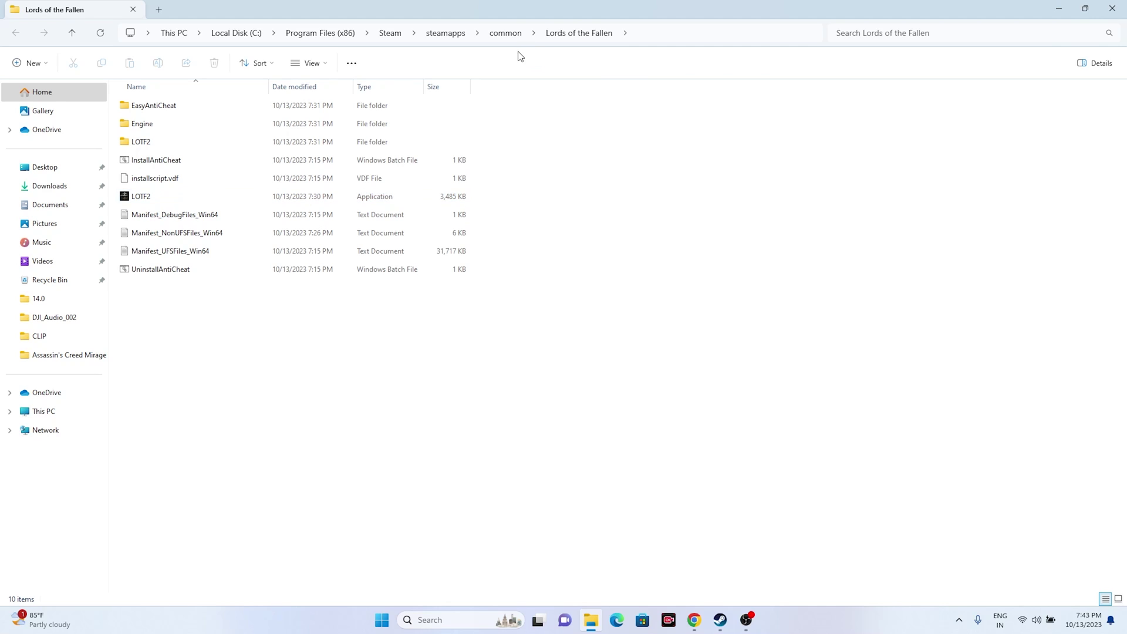
{"action": "left_click", "coordinate": [1112, 8]}
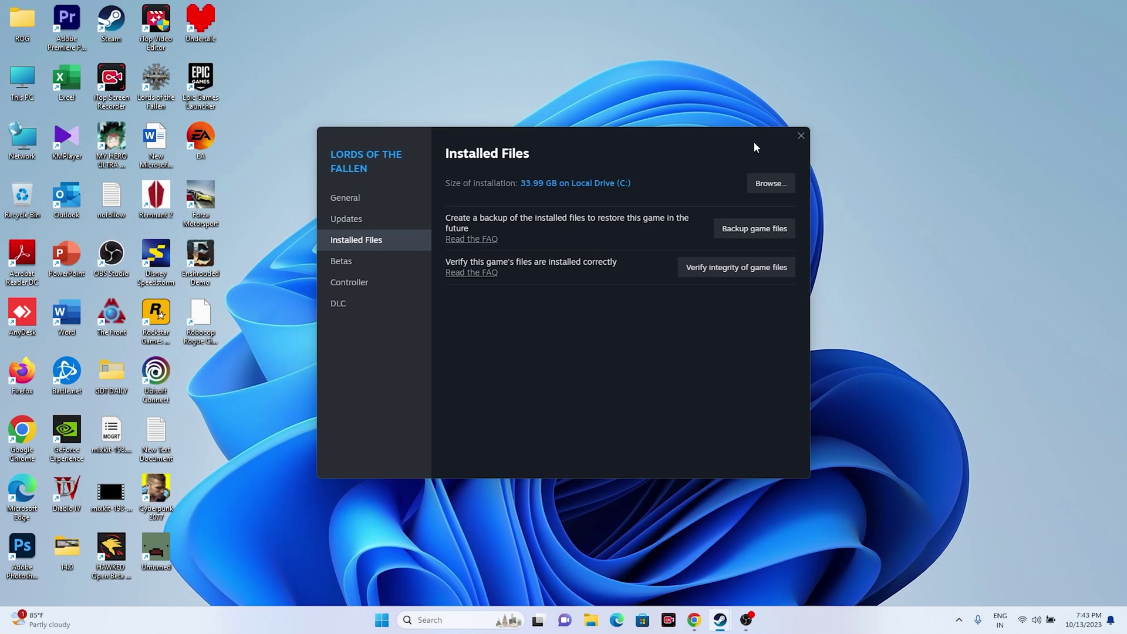
{"action": "left_click", "coordinate": [801, 135]}
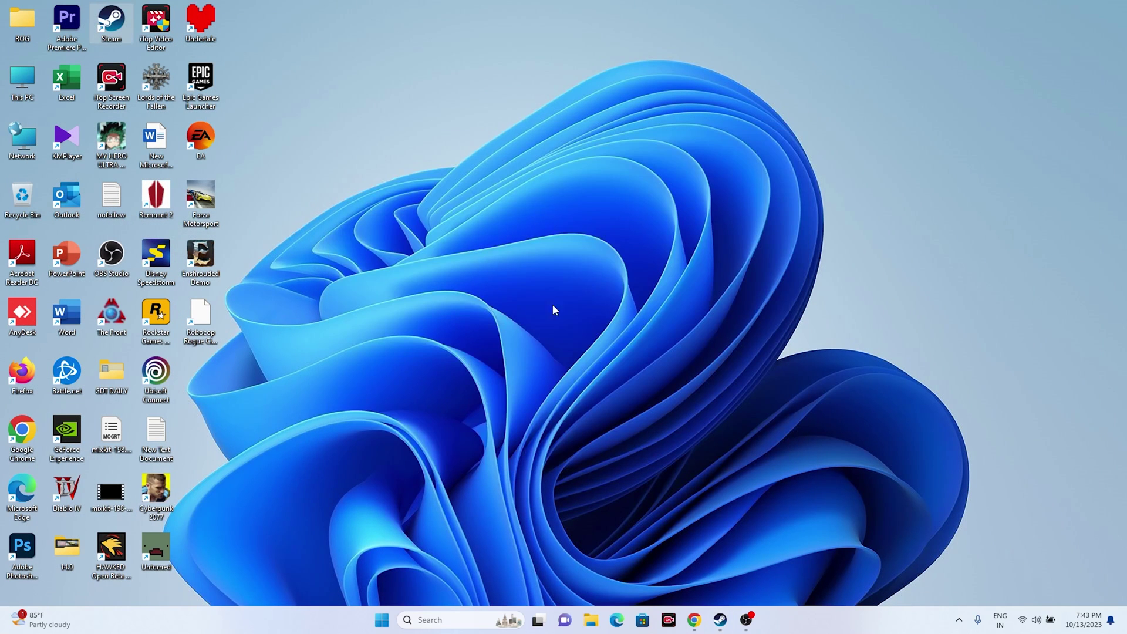
- Open the folder C:\Program Files (x86)\Steam\steamapps\common\Lords of the Fallen in File Explorer
{"action": "left_click", "coordinate": [591, 620]}
{"action": "left_click", "coordinate": [47, 411]}
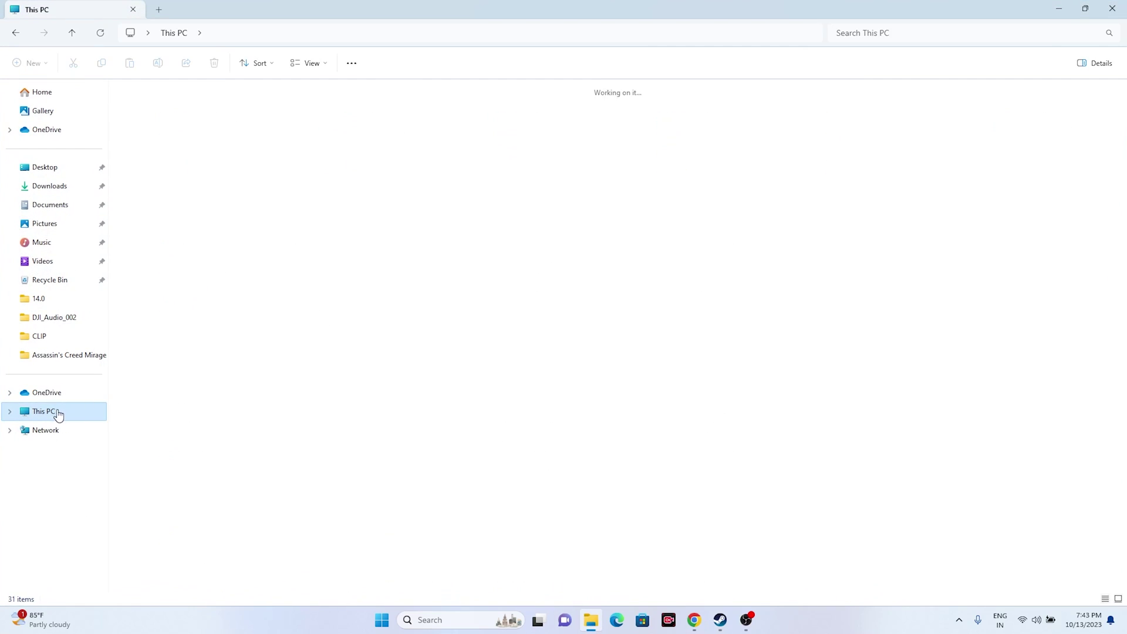
{"action": "double_click", "coordinate": [188, 115]}
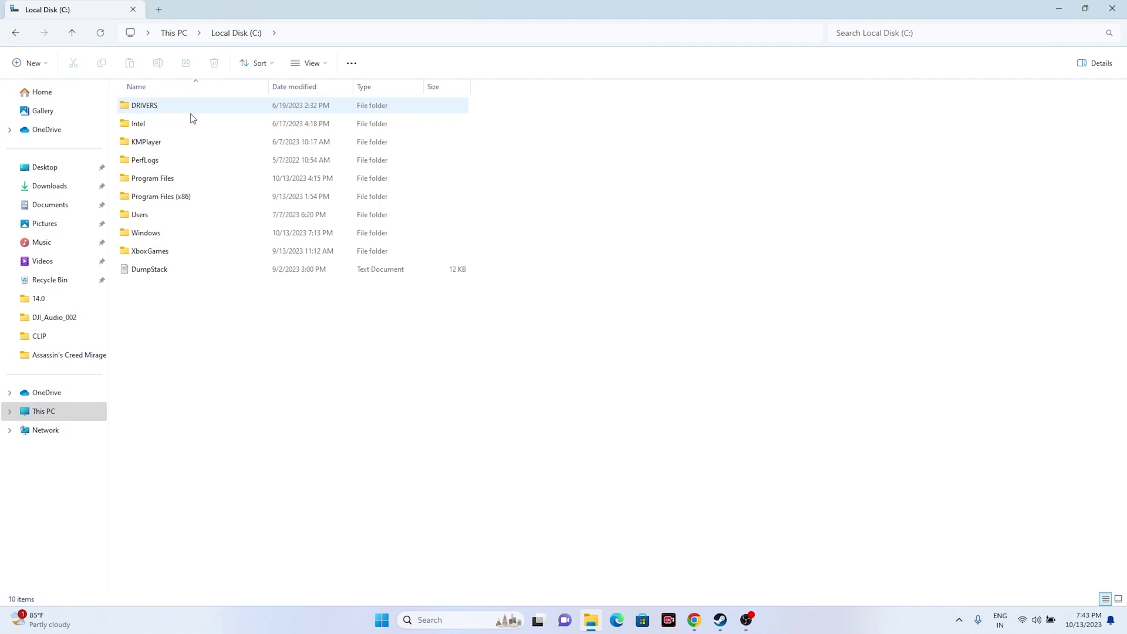
{"action": "double_click", "coordinate": [194, 197]}
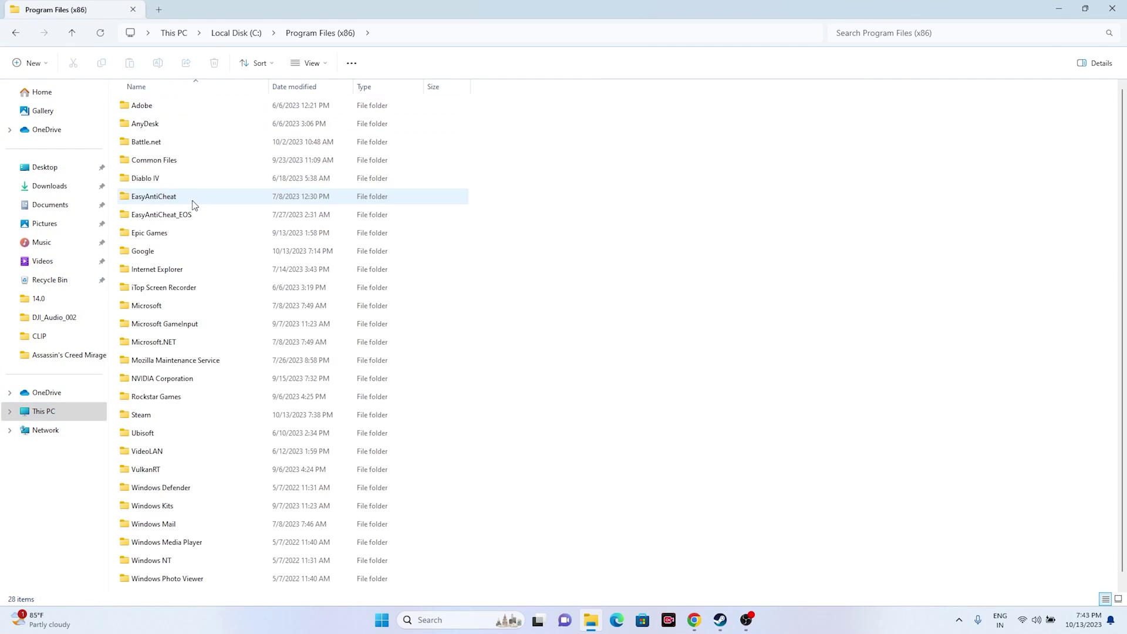
{"action": "double_click", "coordinate": [153, 414]}
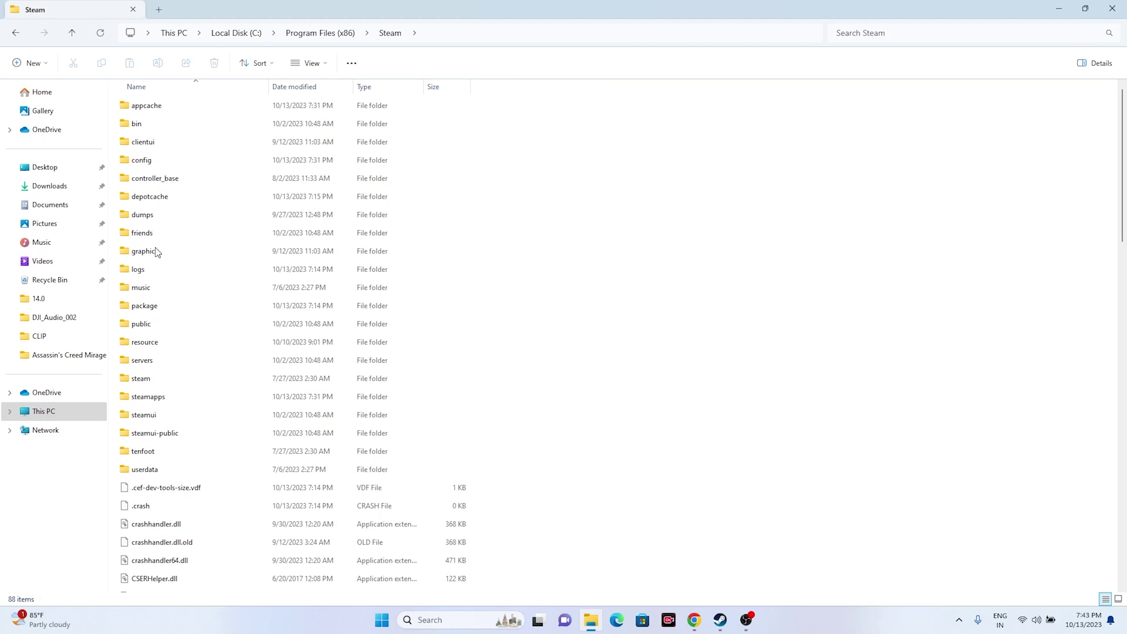
{"action": "double_click", "coordinate": [166, 397]}
{"action": "double_click", "coordinate": [166, 111]}
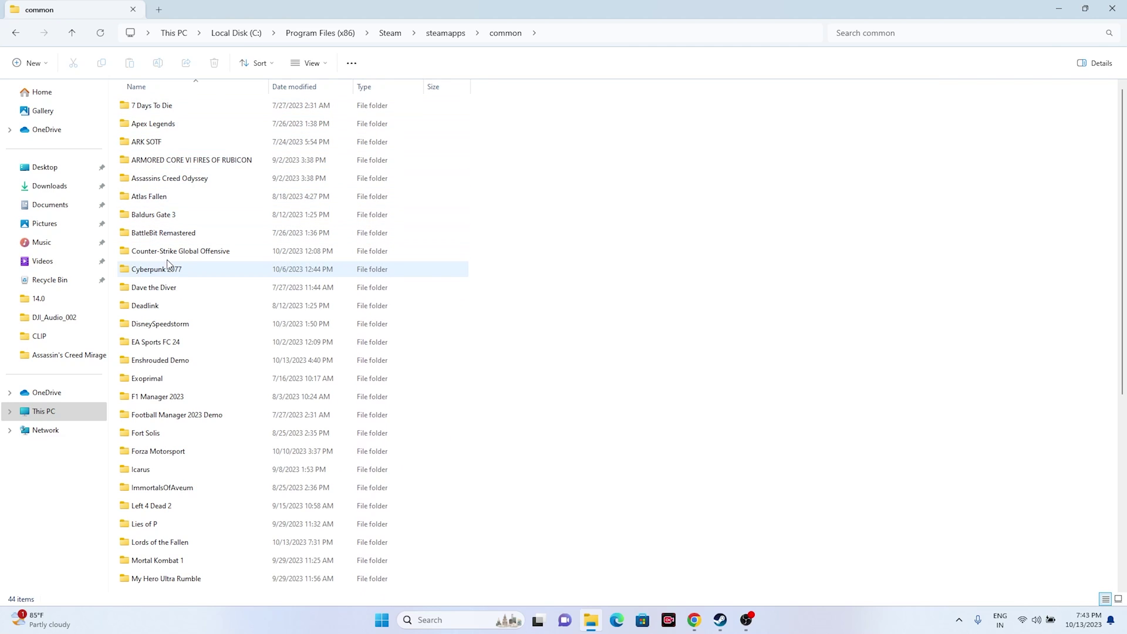
{"action": "scroll", "coordinate": [176, 396], "scroll_direction": "down", "scroll_amount": 2}
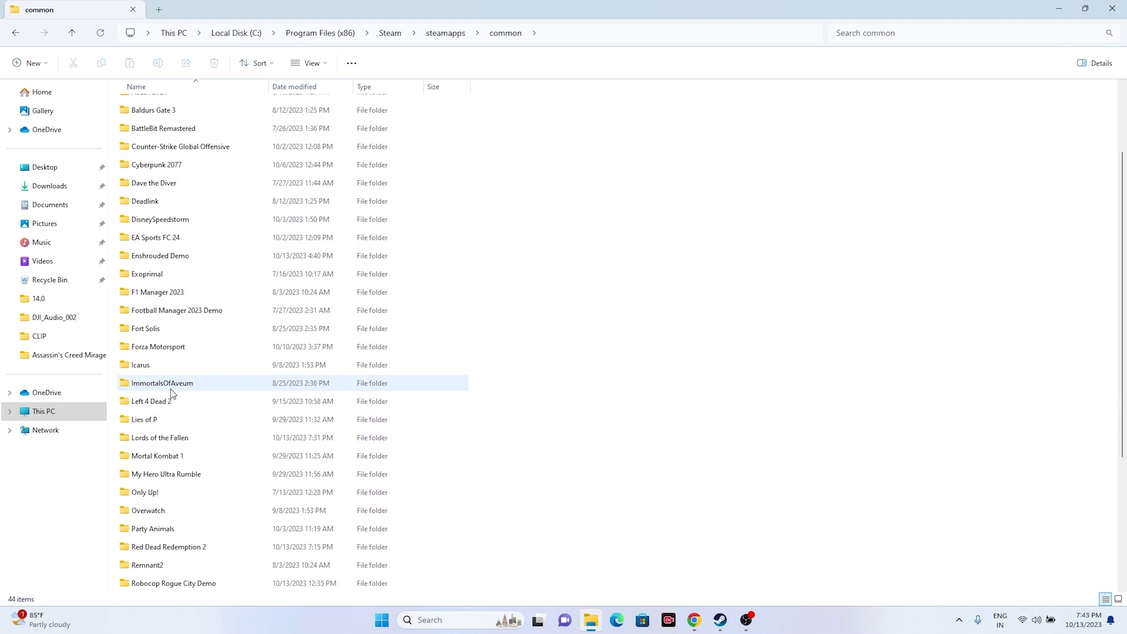
{"action": "double_click", "coordinate": [173, 439]}
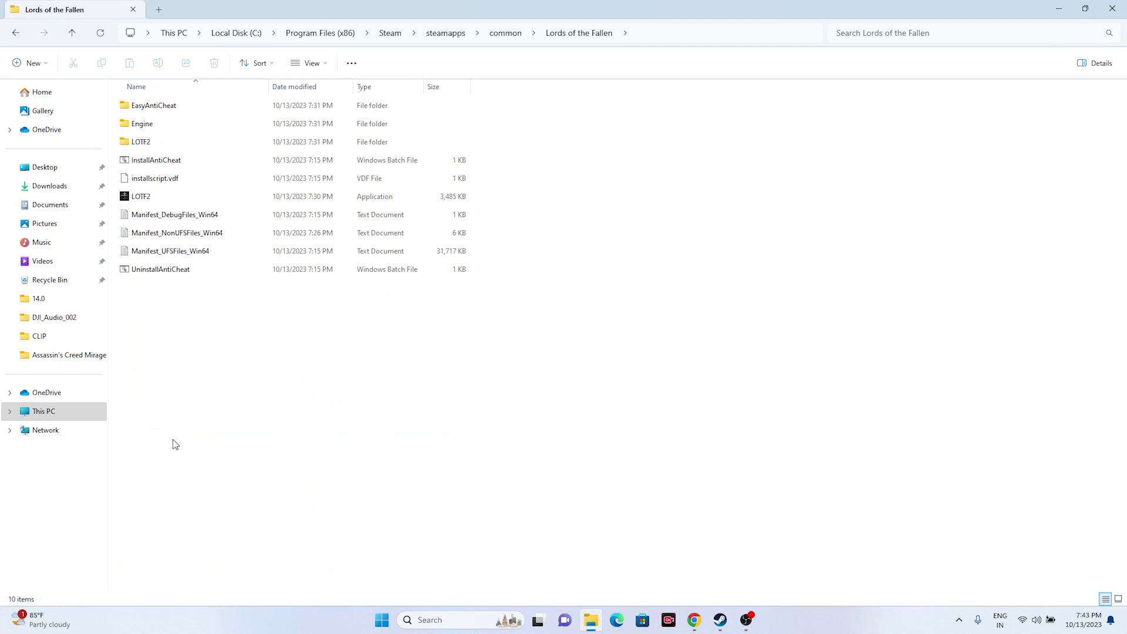
- Set the LOTF2 application to always run as an administrator and apply the change
{"action": "left_click", "coordinate": [144, 198]}
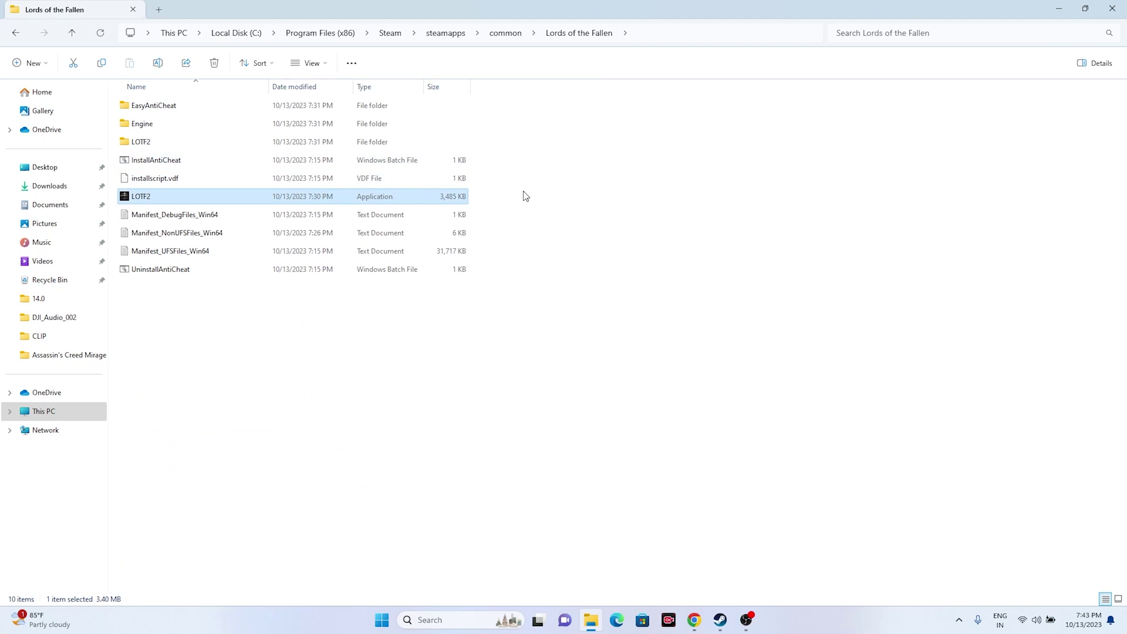
{"action": "right_click", "coordinate": [408, 202]}
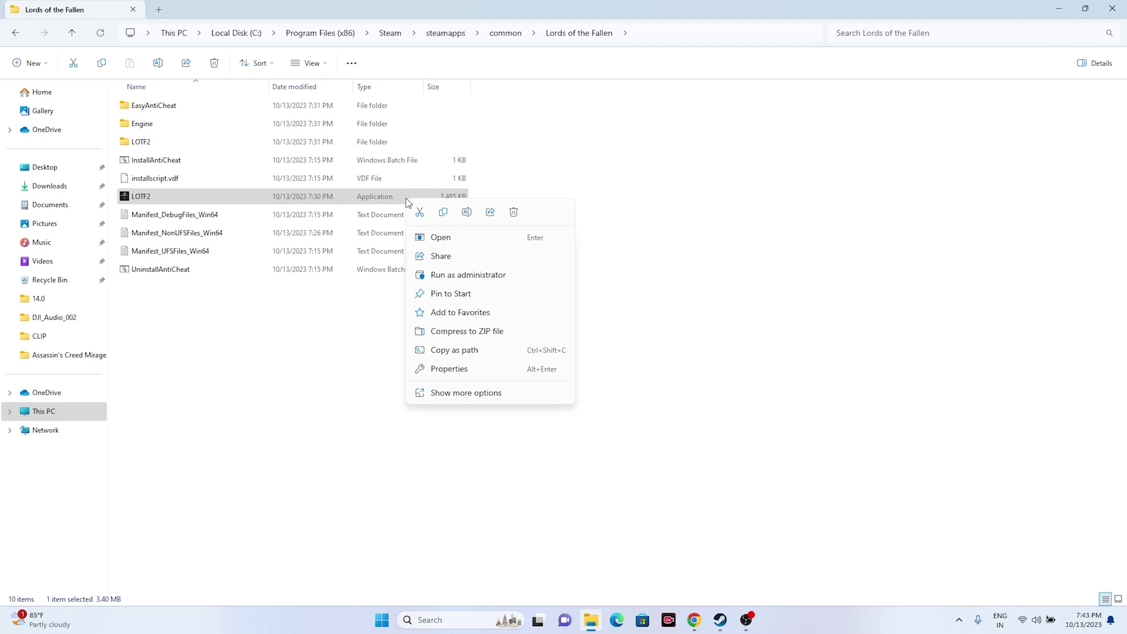
{"action": "left_click", "coordinate": [464, 394]}
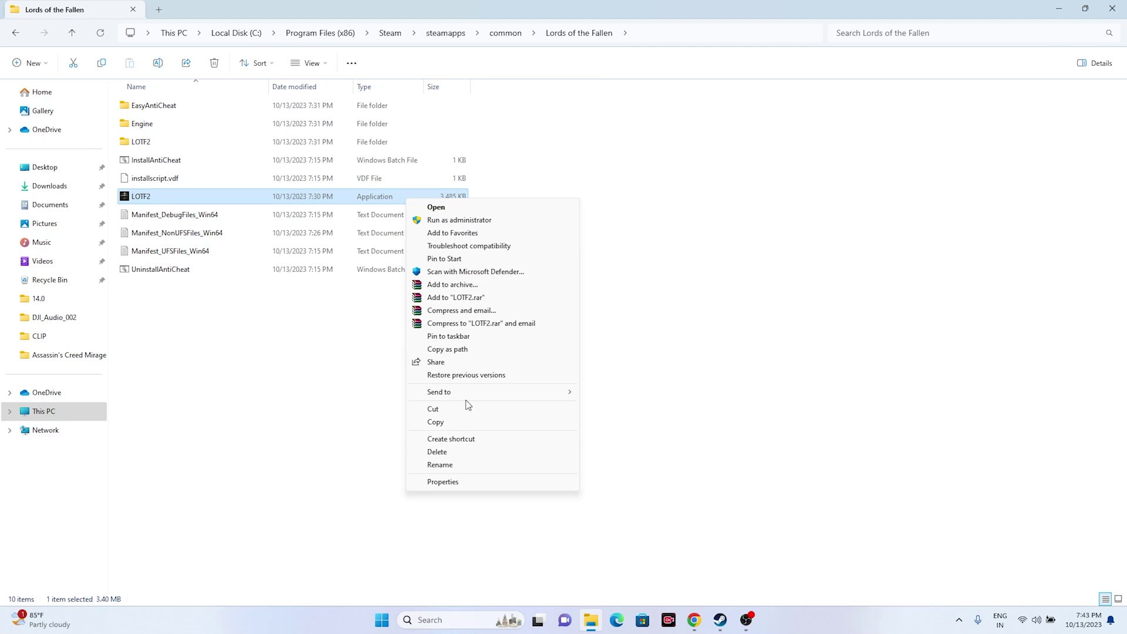
{"action": "left_click", "coordinate": [438, 483]}
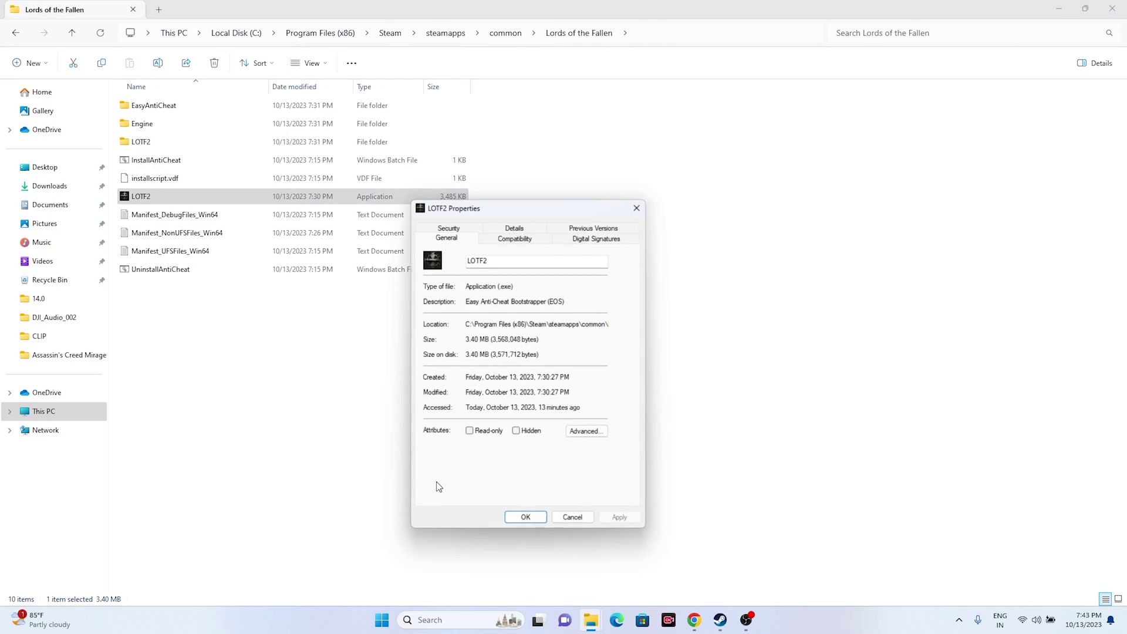
{"action": "left_click", "coordinate": [502, 241]}
{"action": "left_click", "coordinate": [433, 424]}
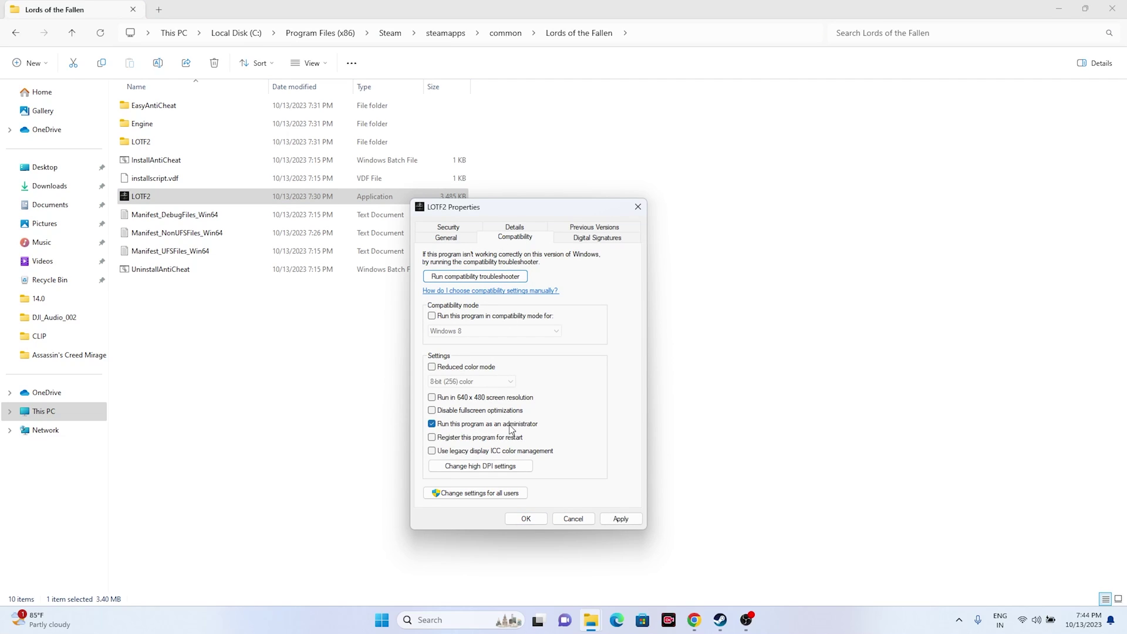
{"action": "left_click", "coordinate": [621, 518]}
{"action": "left_click", "coordinate": [535, 522]}
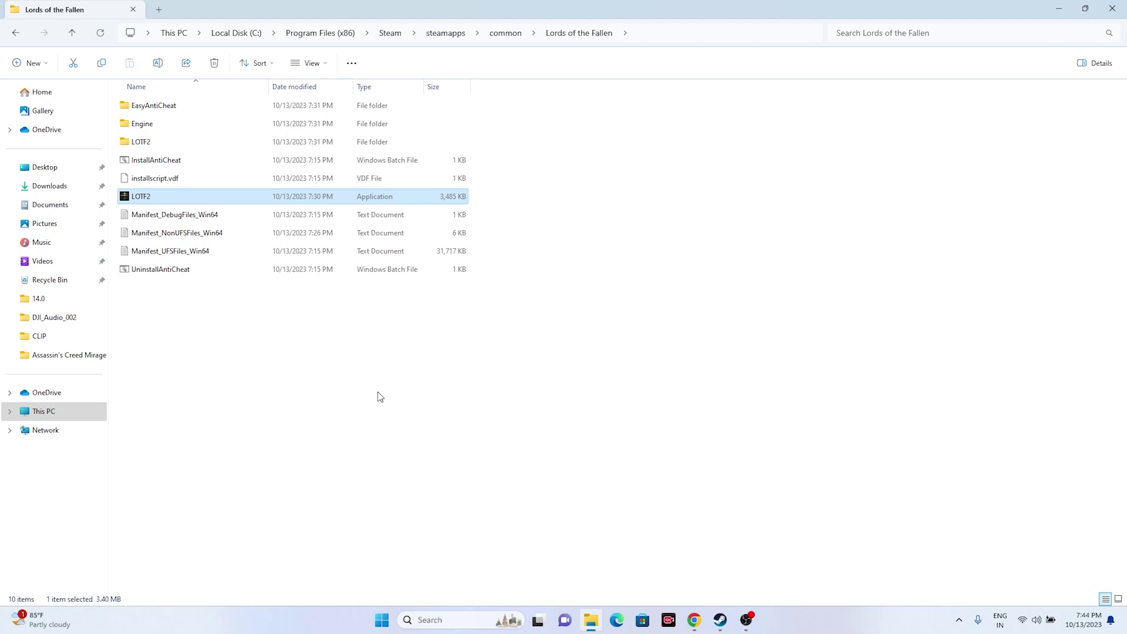
- Set the LOTF2 application to run in compatibility mode for Windows 8, apply it and close the game folder
{"action": "right_click", "coordinate": [331, 197]}
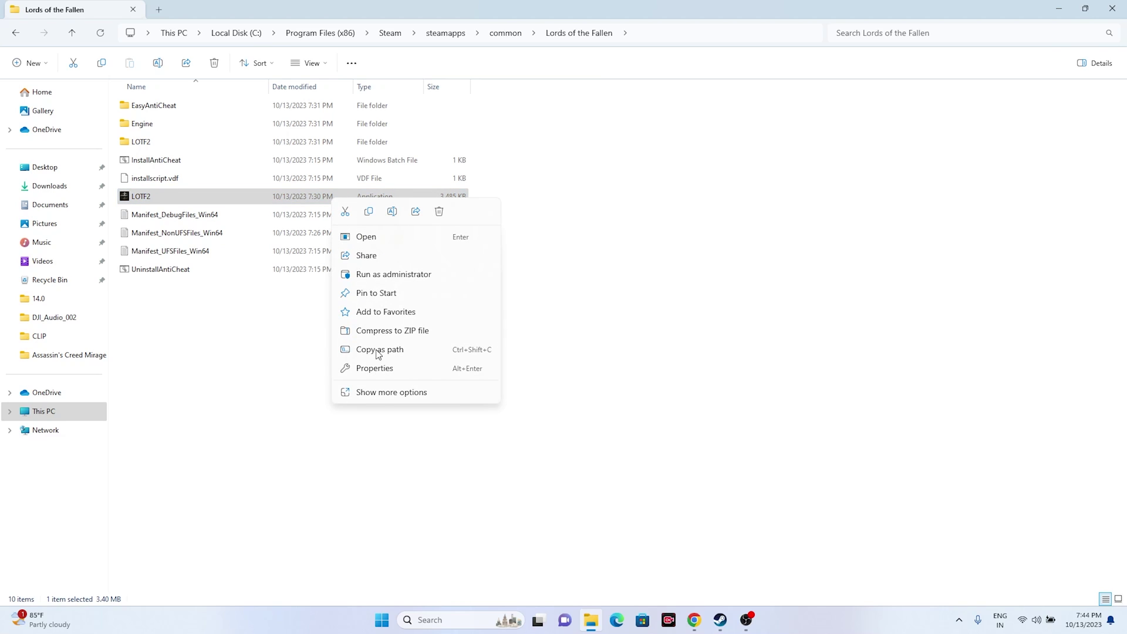
{"action": "left_click", "coordinate": [378, 395]}
{"action": "left_click", "coordinate": [396, 481]}
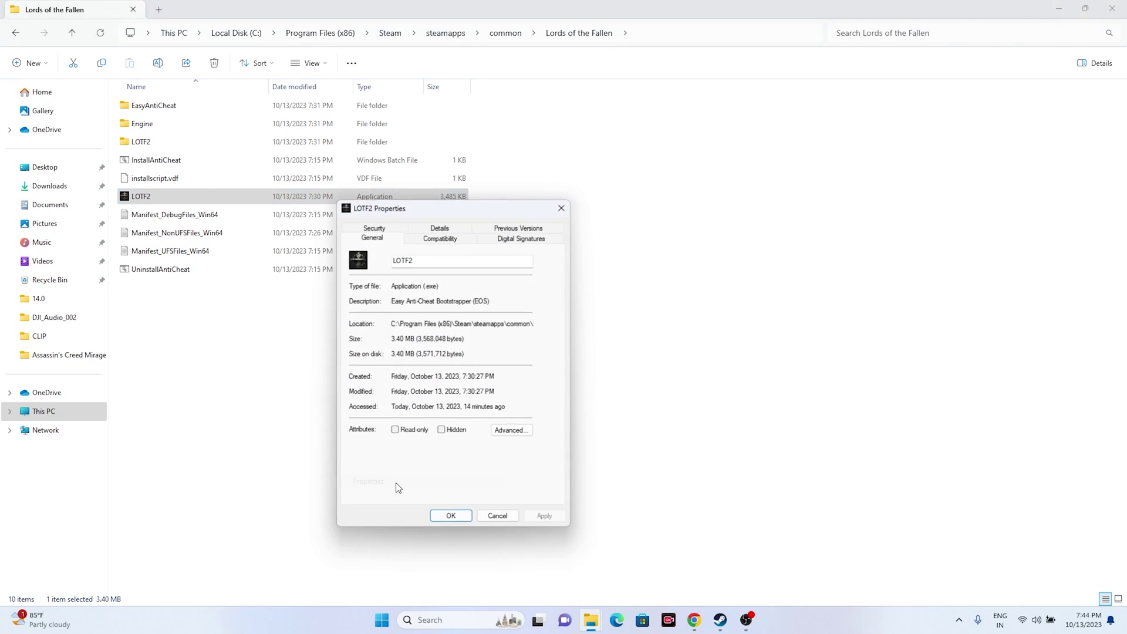
{"action": "left_click", "coordinate": [435, 238]}
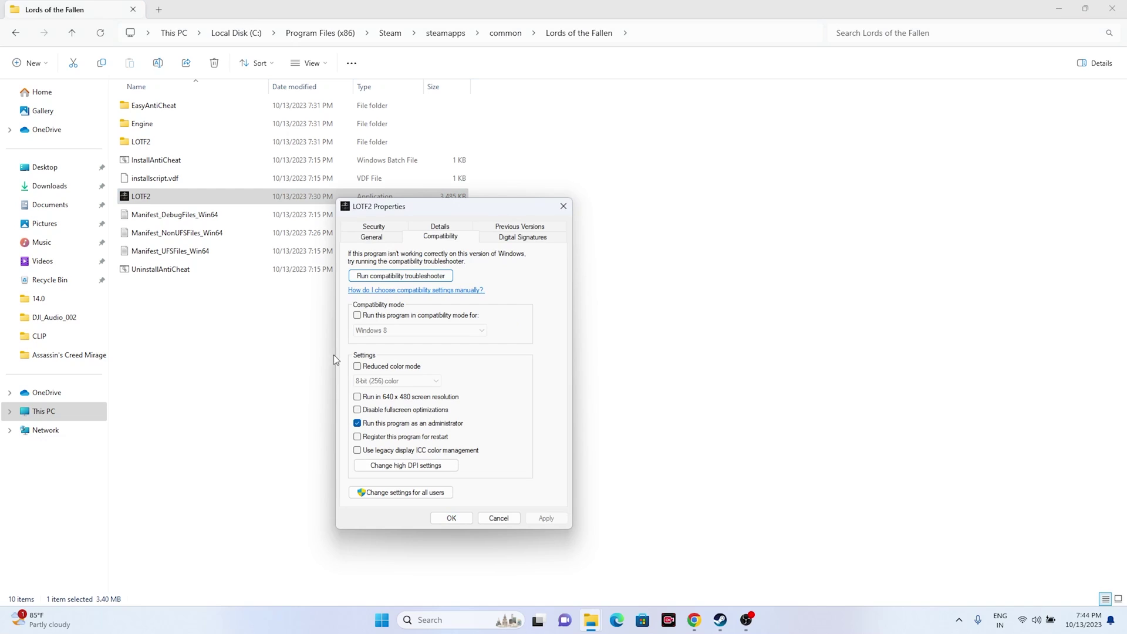
{"action": "left_click", "coordinate": [357, 317]}
{"action": "left_click", "coordinate": [388, 332]}
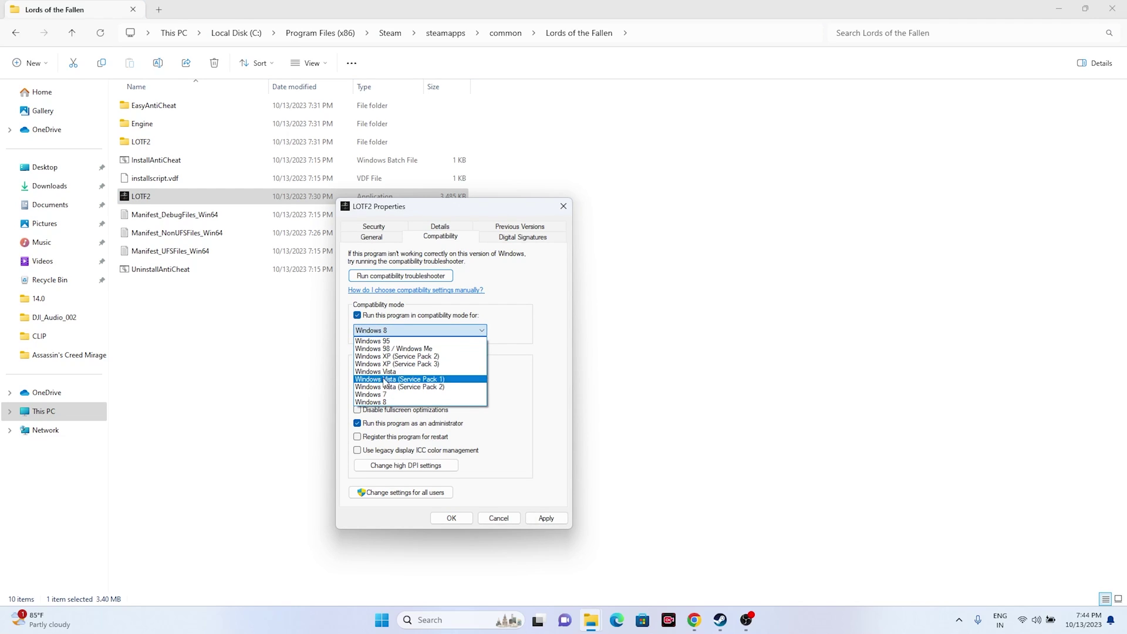
{"action": "left_click", "coordinate": [395, 396]}
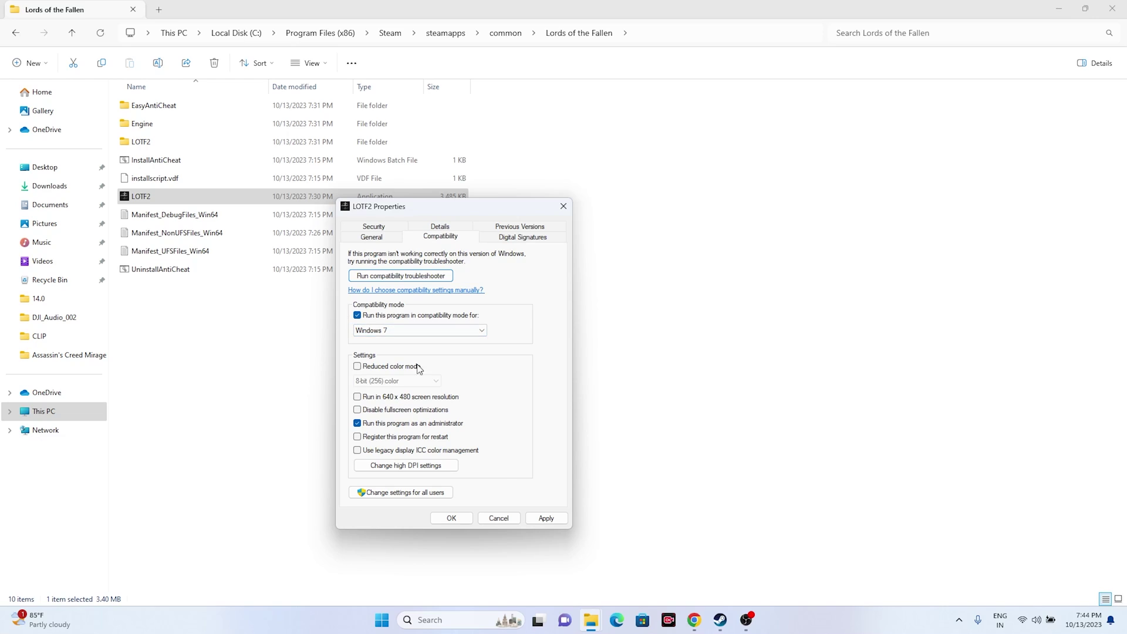
{"action": "left_click", "coordinate": [395, 333]}
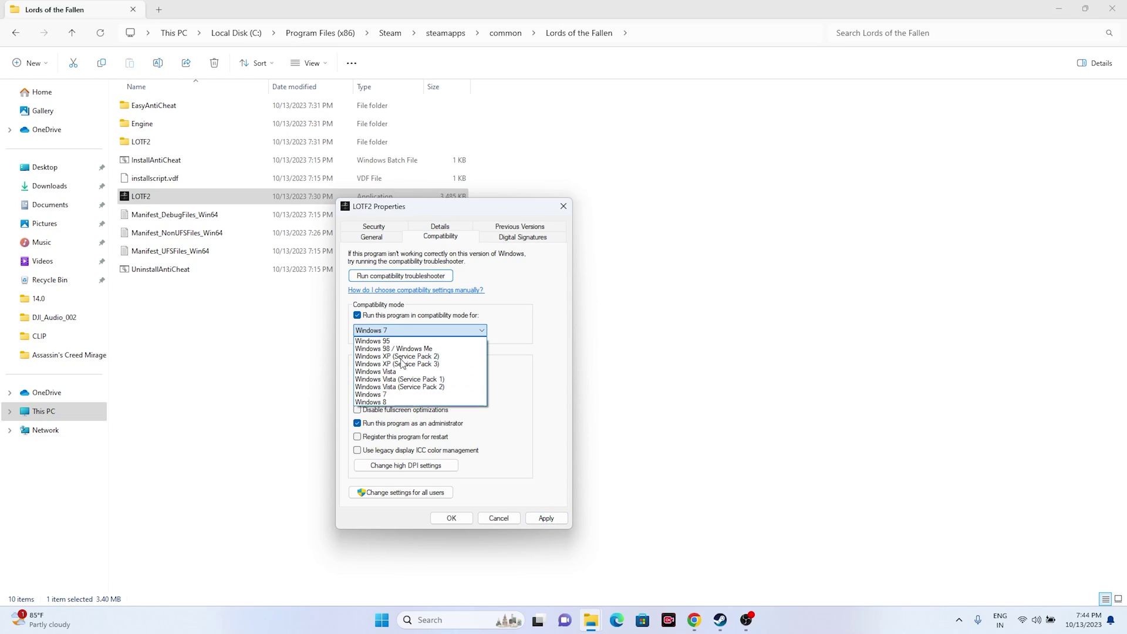
{"action": "left_click", "coordinate": [405, 404]}
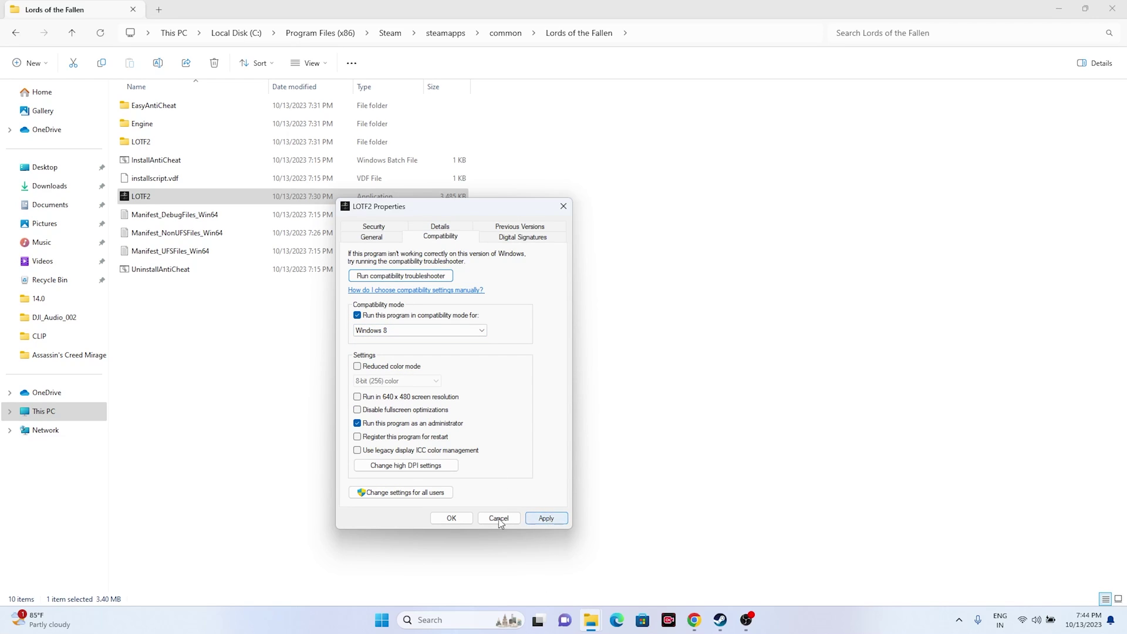
{"action": "left_click", "coordinate": [450, 518]}
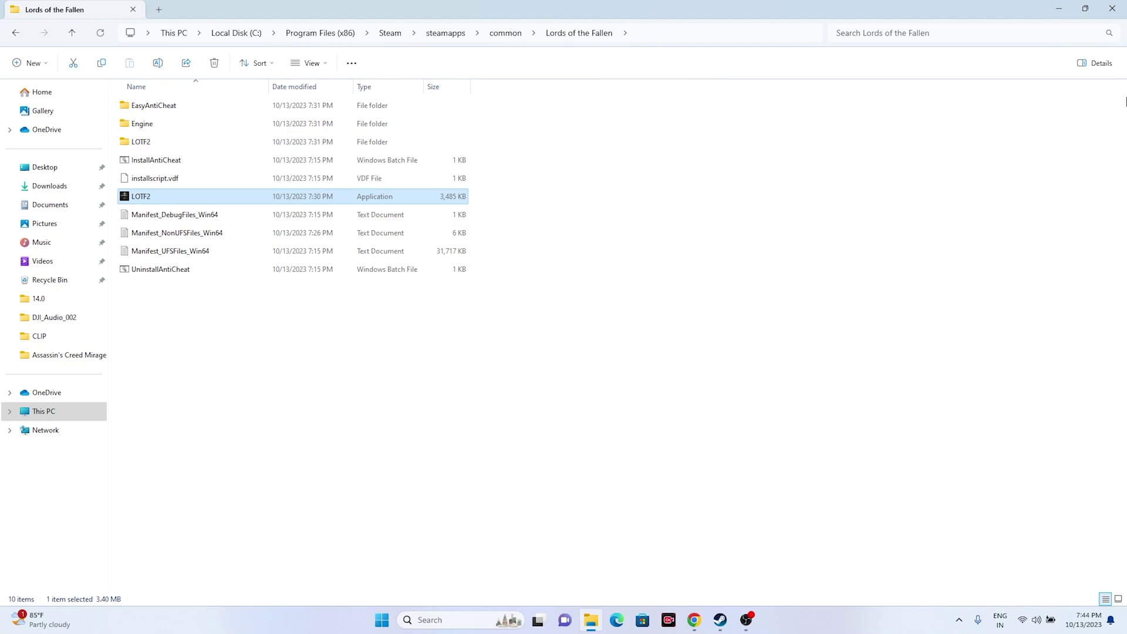
{"action": "left_click", "coordinate": [1114, 17]}
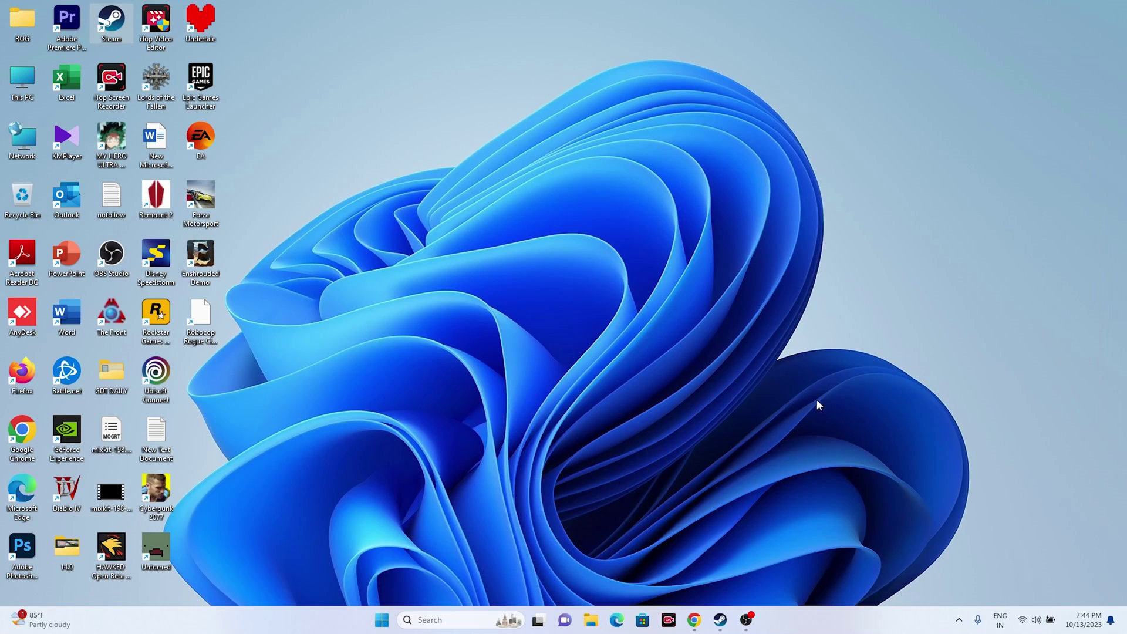
{"action": "left_click", "coordinate": [728, 621]}
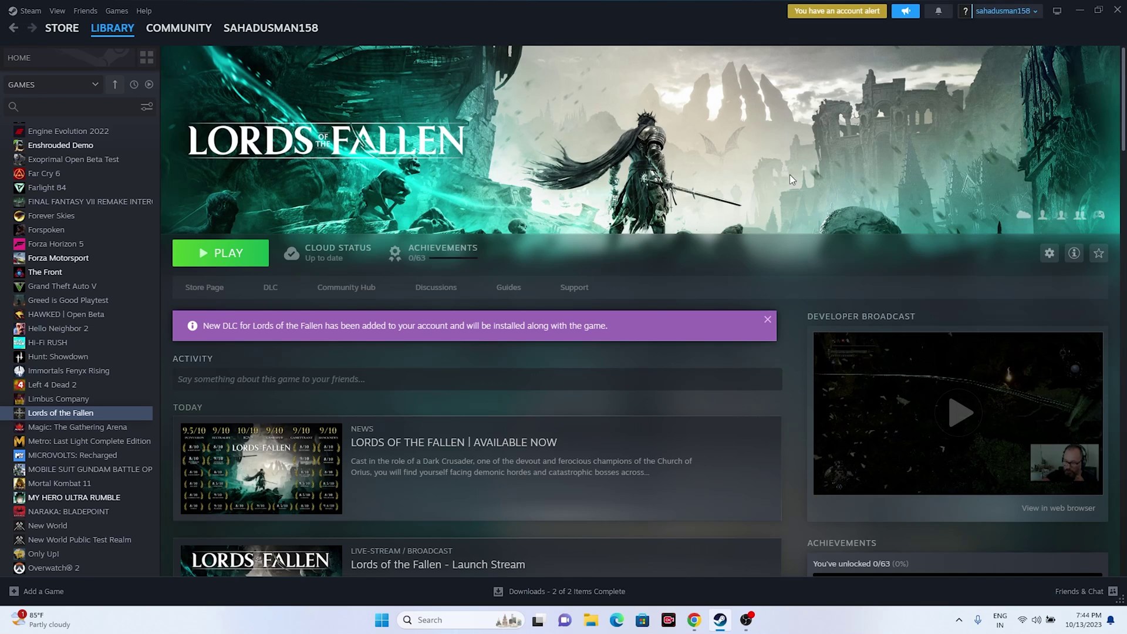
{"action": "left_click", "coordinate": [1087, 13]}
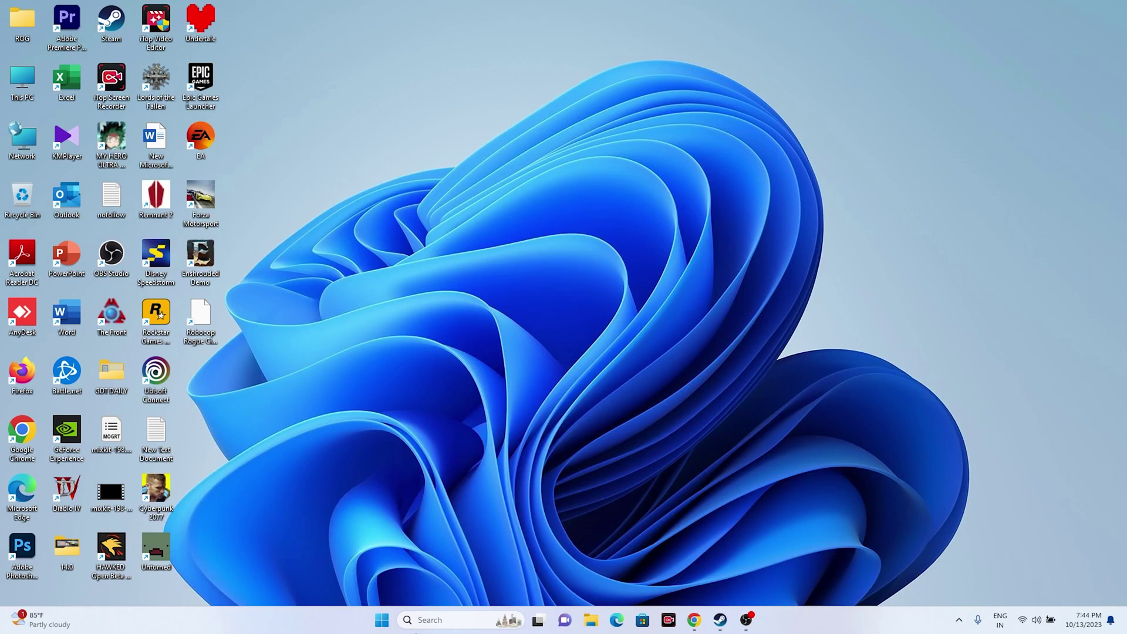
- Open Windows Settings and go to the Date & time page under Time & language
{"action": "left_click", "coordinate": [423, 621]}
{"action": "type", "text": "settings"}
{"action": "type", "text": "ttngs"}
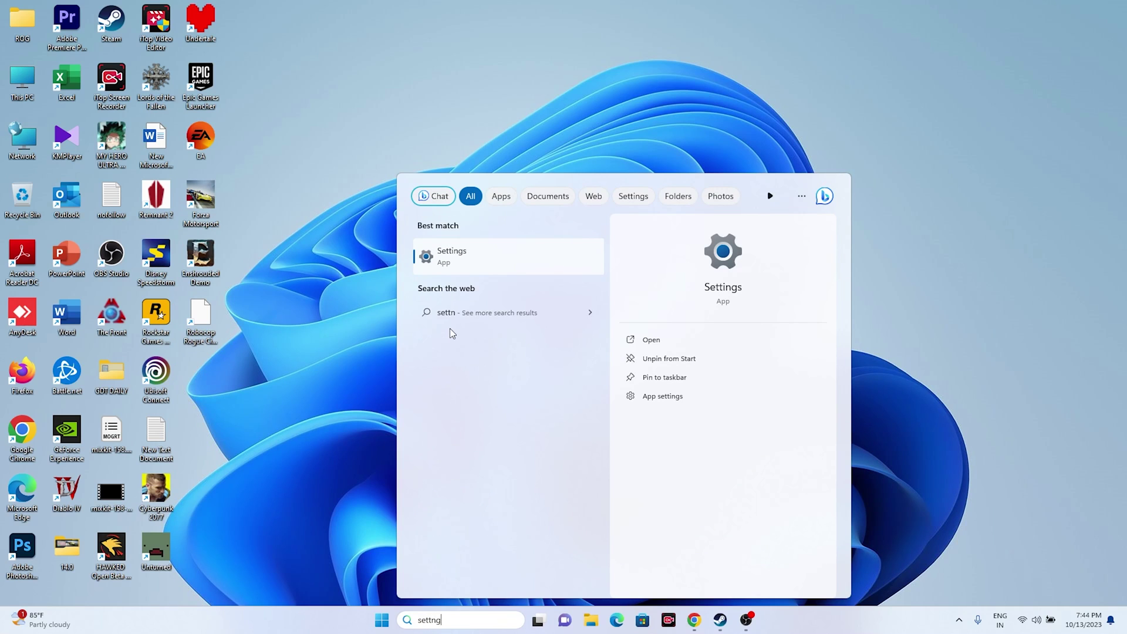
{"action": "left_click", "coordinate": [479, 259]}
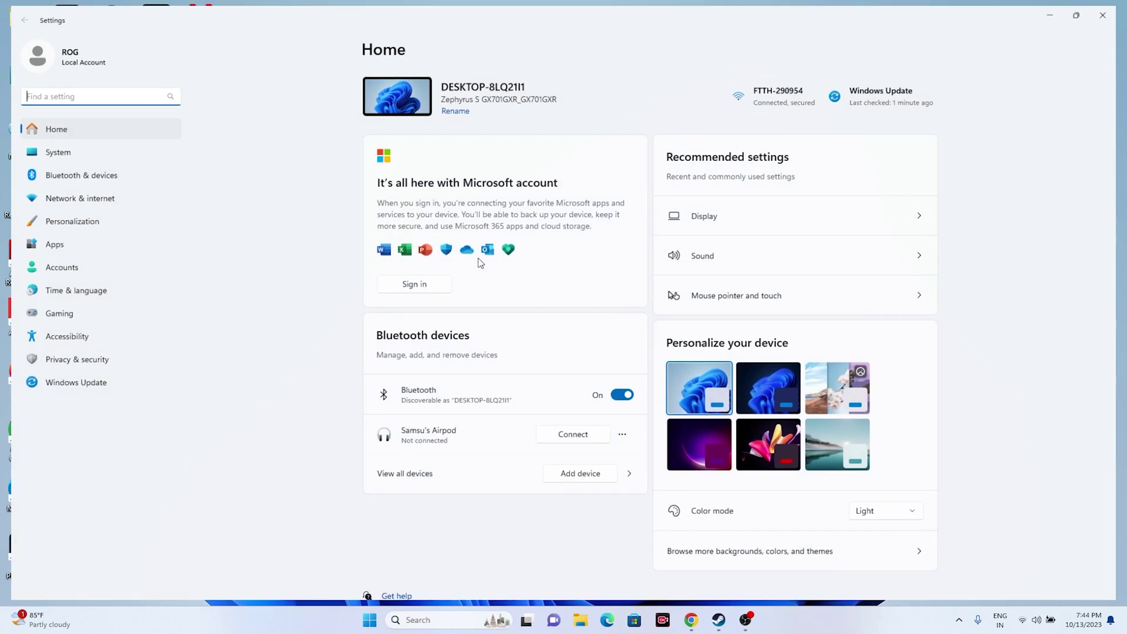
{"action": "left_click", "coordinate": [80, 294]}
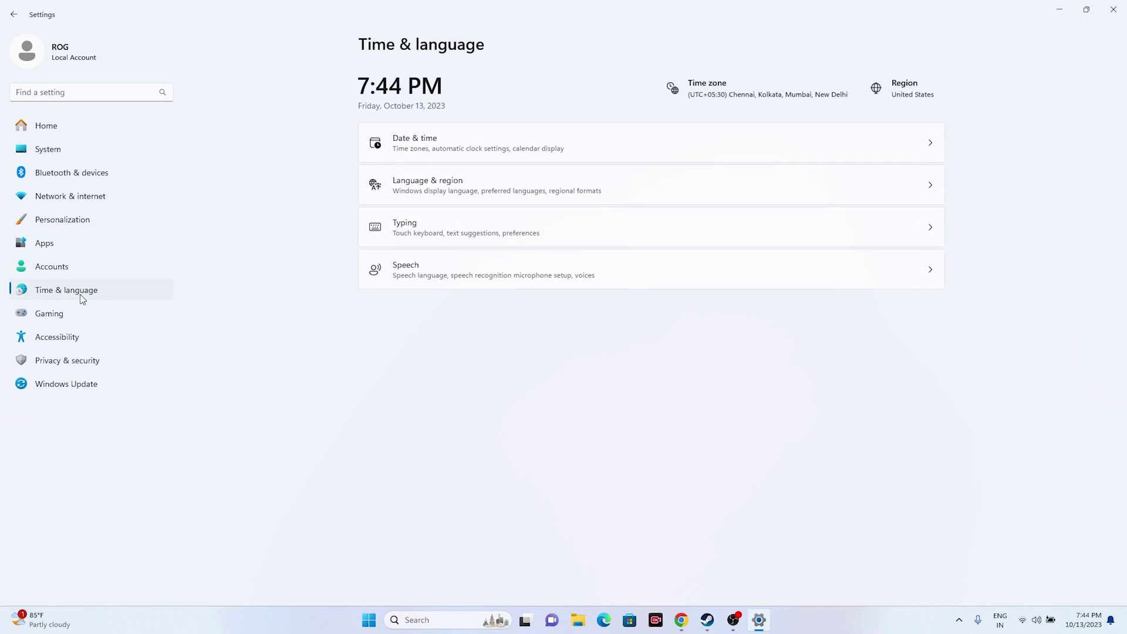
{"action": "left_click", "coordinate": [411, 136]}
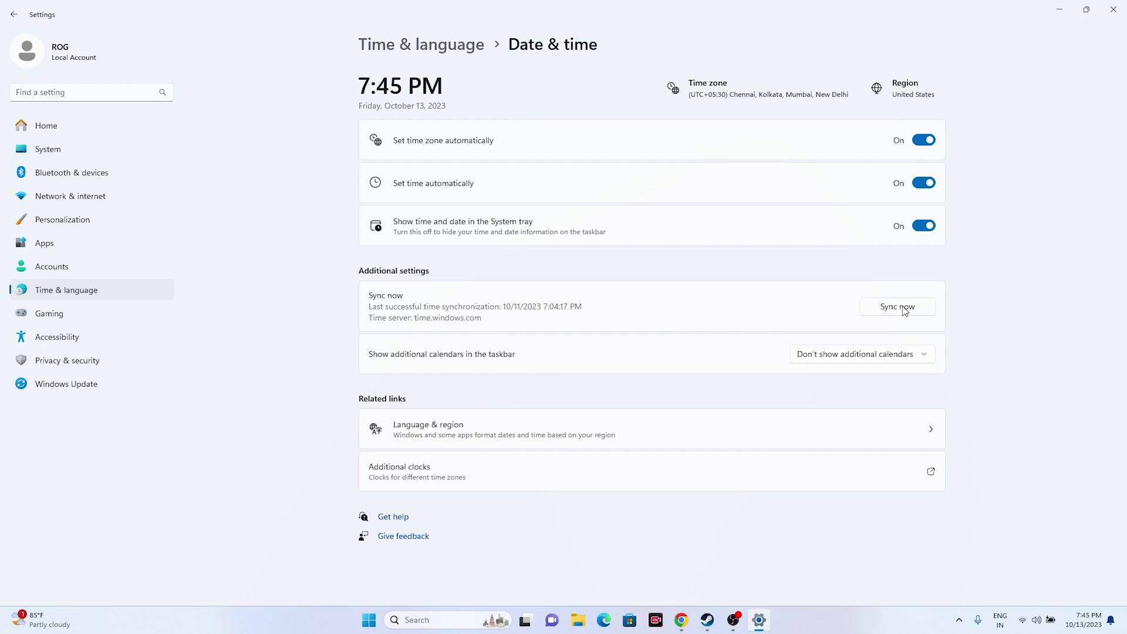
- View the available country or region choices in the Language & region settings, then close Settings
{"action": "left_click", "coordinate": [477, 432]}
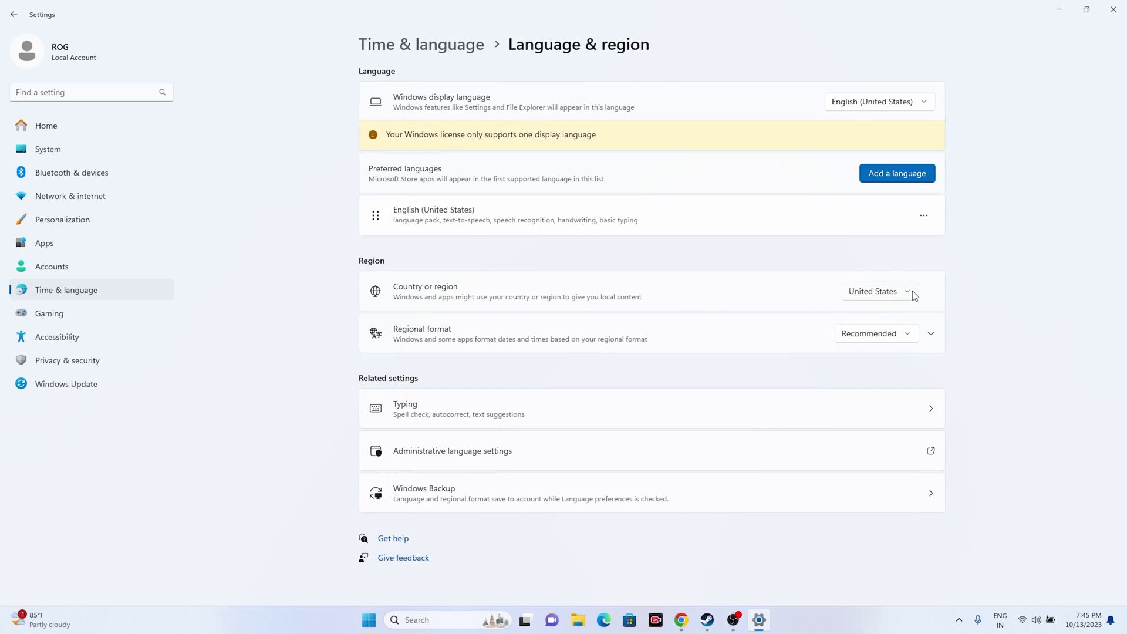
{"action": "left_click", "coordinate": [887, 295]}
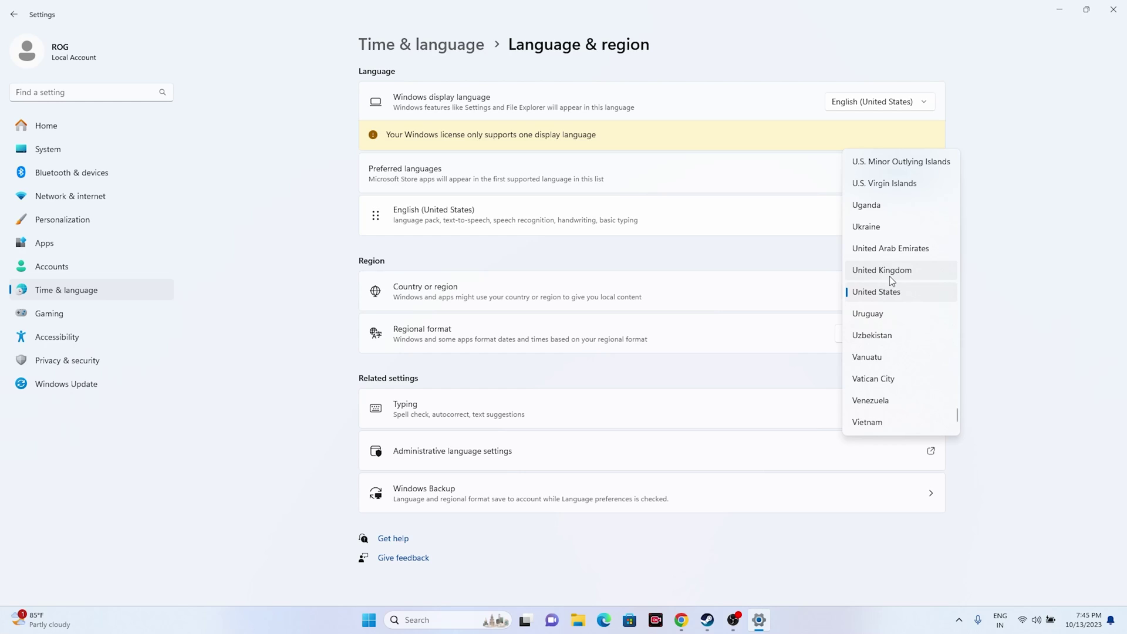
{"action": "left_click", "coordinate": [1061, 235]}
{"action": "left_click", "coordinate": [1115, 12]}
- Check the My Games folder in Documents for a Lords of the Fallen folder, then close File Explorer and minimize Steam
{"action": "left_click", "coordinate": [721, 619]}
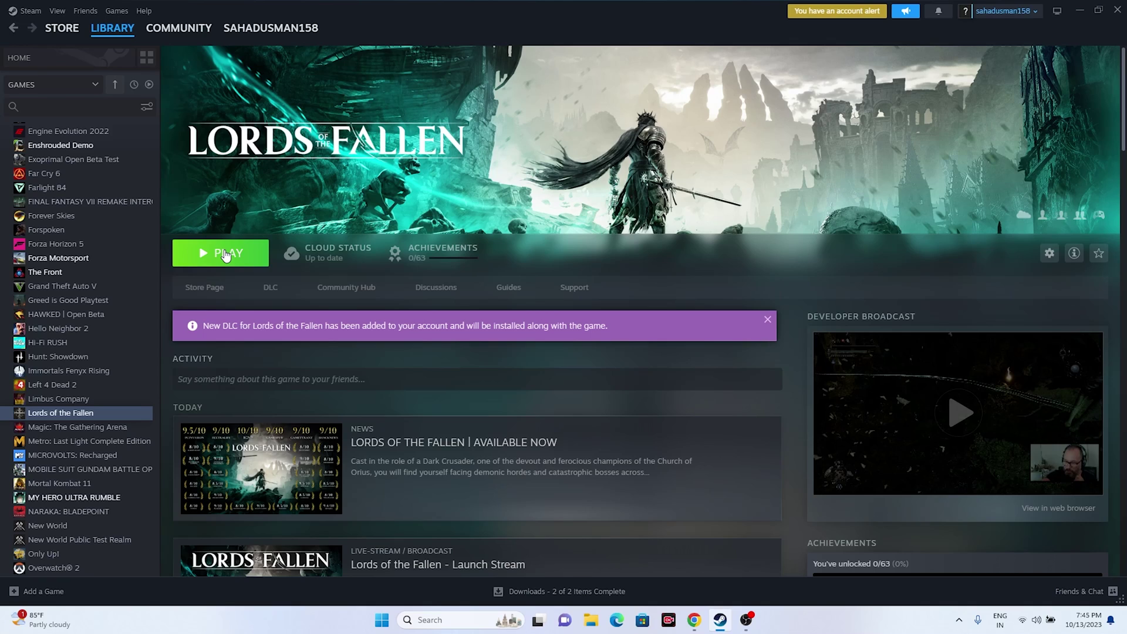
{"action": "left_click", "coordinate": [587, 625]}
{"action": "left_click", "coordinate": [25, 405]}
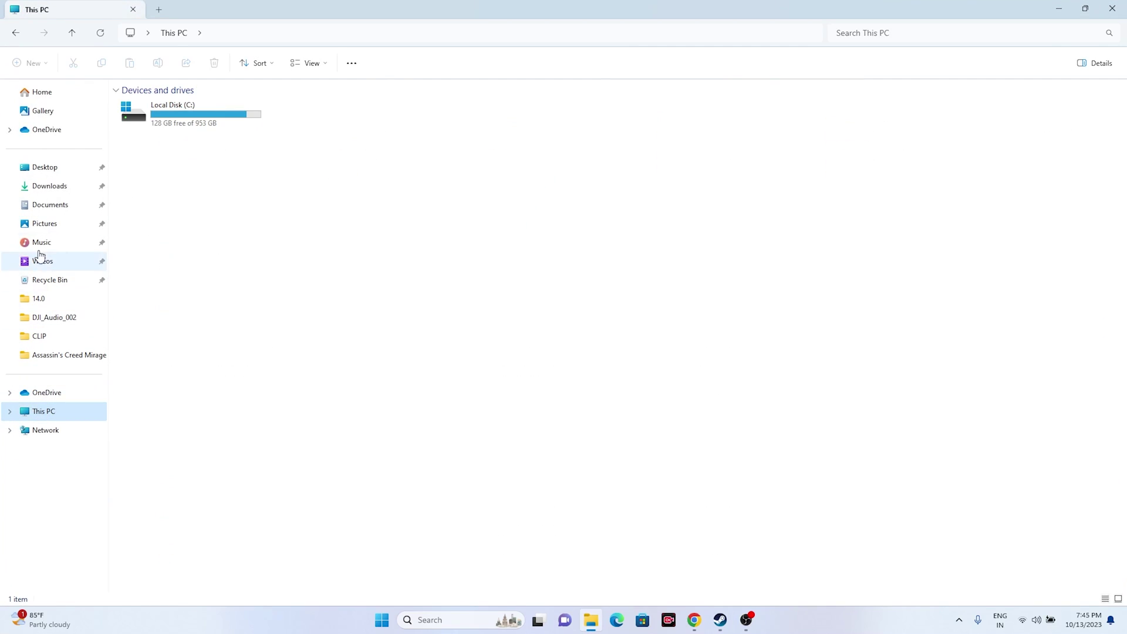
{"action": "left_click", "coordinate": [56, 204]}
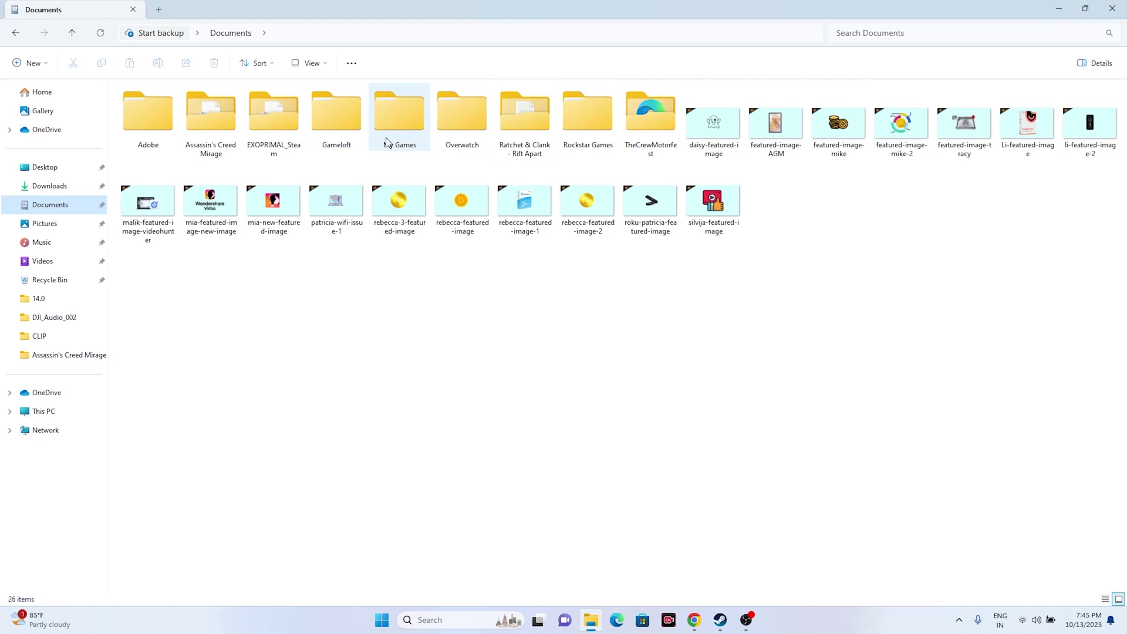
{"action": "double_click", "coordinate": [407, 121]}
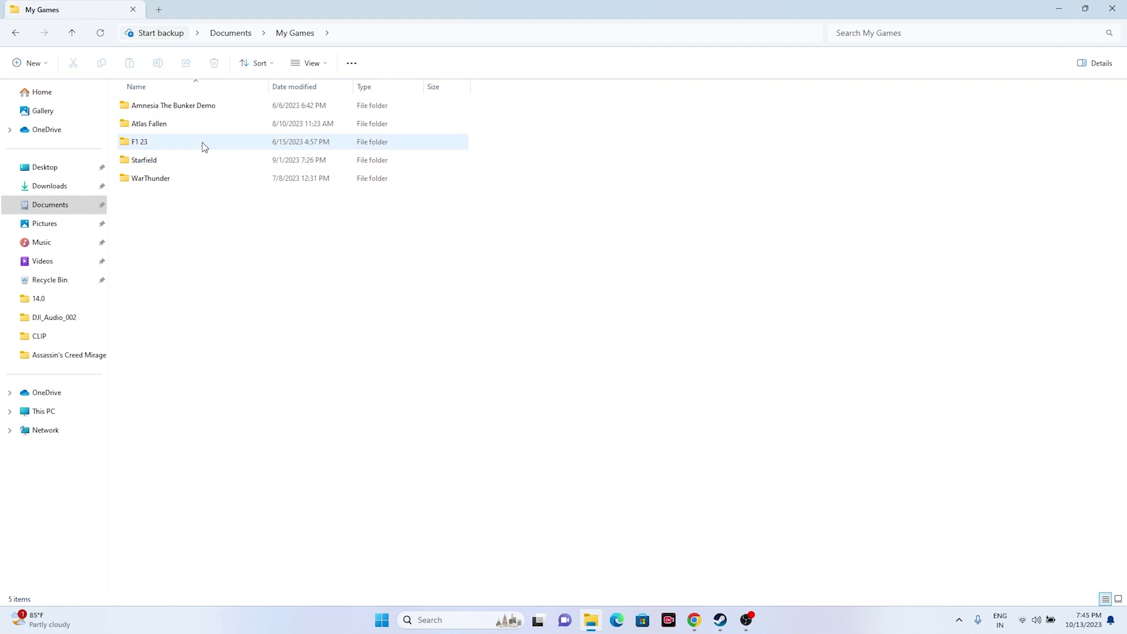
{"action": "mouse_move", "coordinate": [202, 142]}
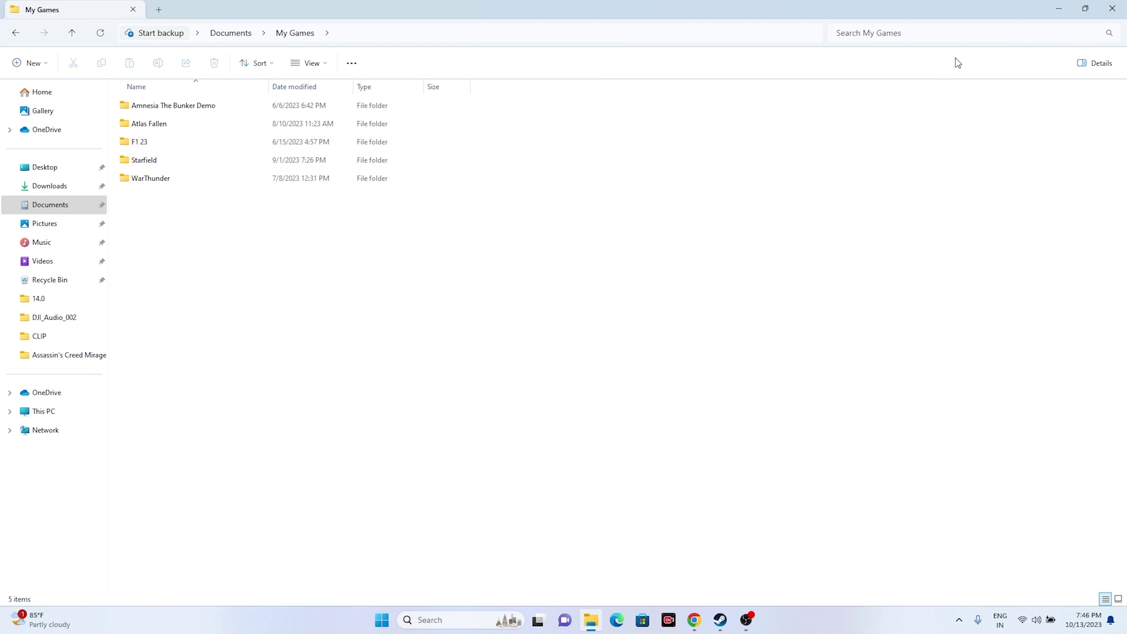
{"action": "left_click", "coordinate": [1105, 14]}
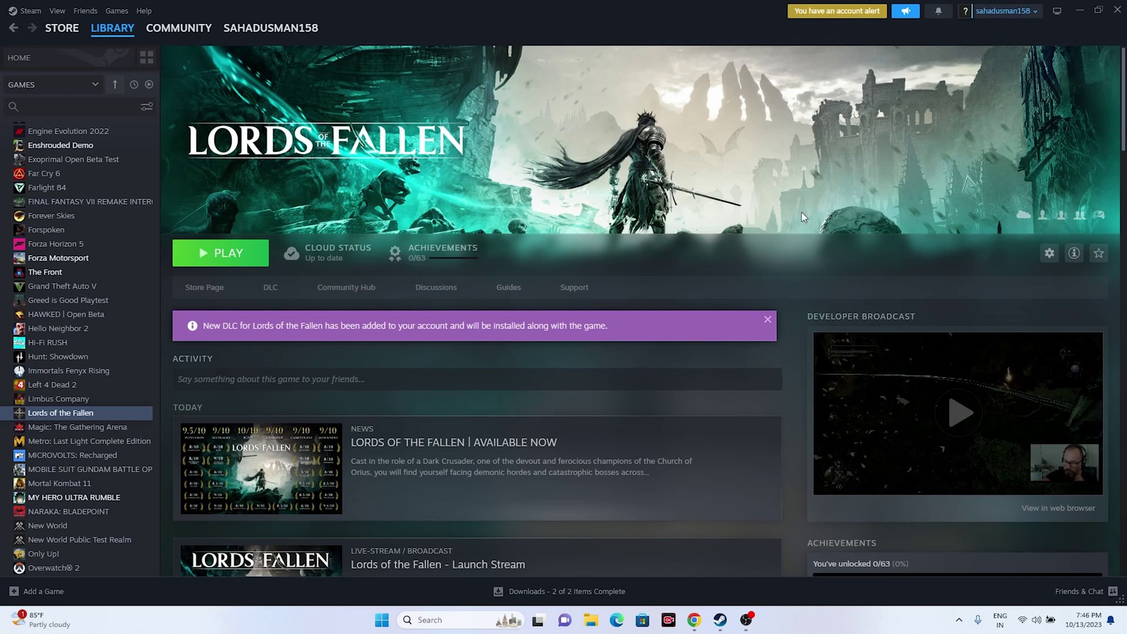
{"action": "left_click", "coordinate": [1080, 11]}
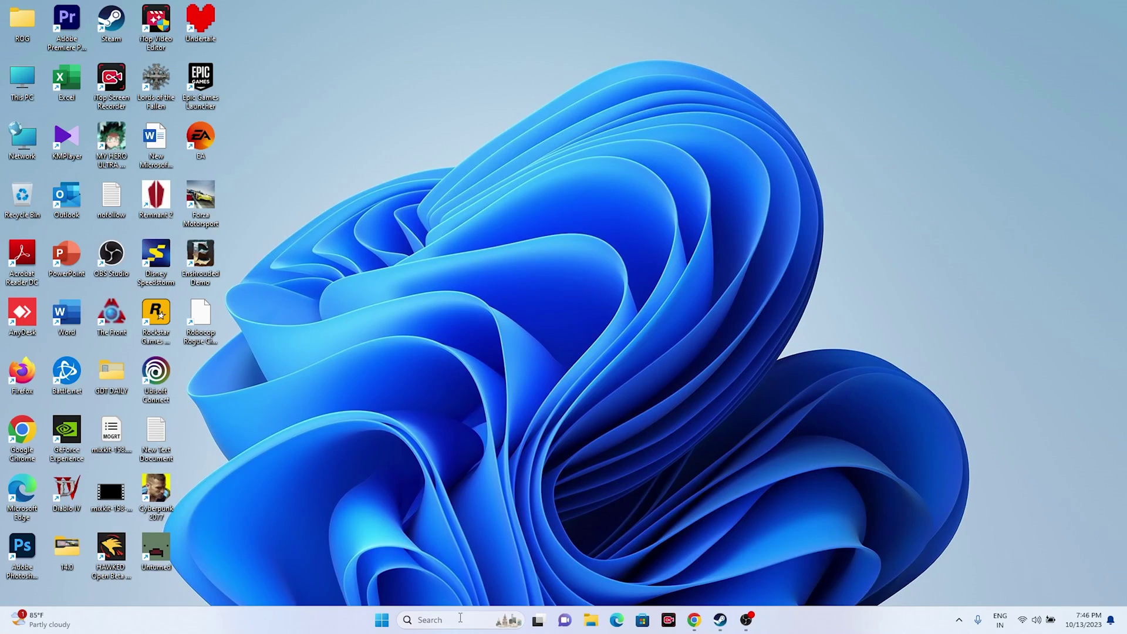
- Open Control Panel and go to the list of apps allowed through Windows Defender Firewall
{"action": "left_click", "coordinate": [430, 619]}
{"action": "left_click", "coordinate": [459, 276]}
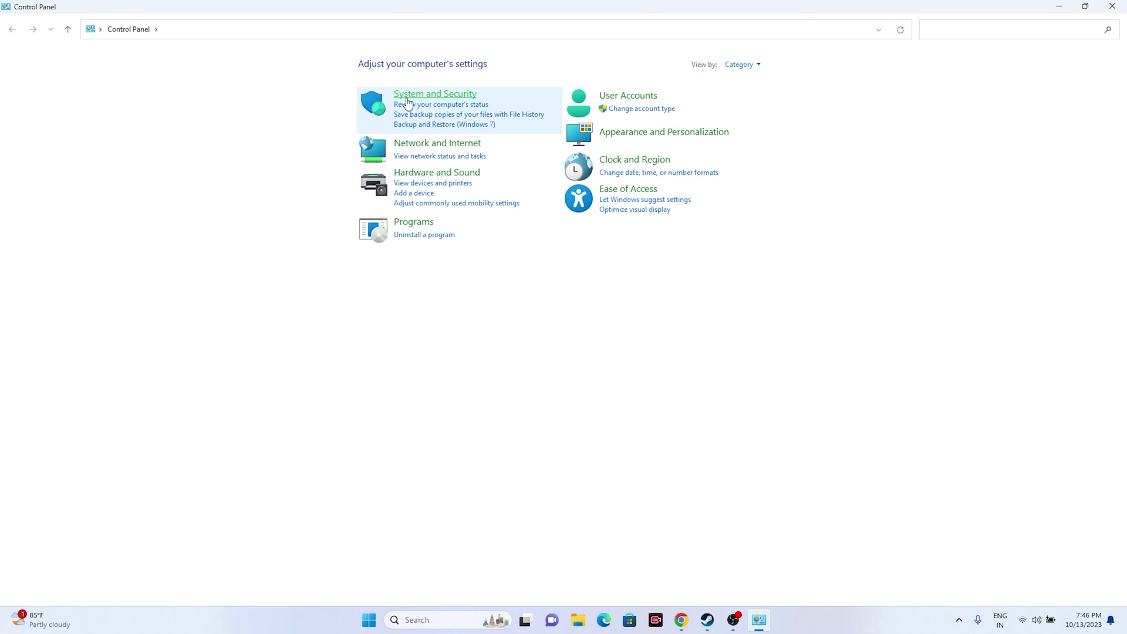
{"action": "left_click", "coordinate": [410, 95]}
{"action": "left_click", "coordinate": [226, 103]}
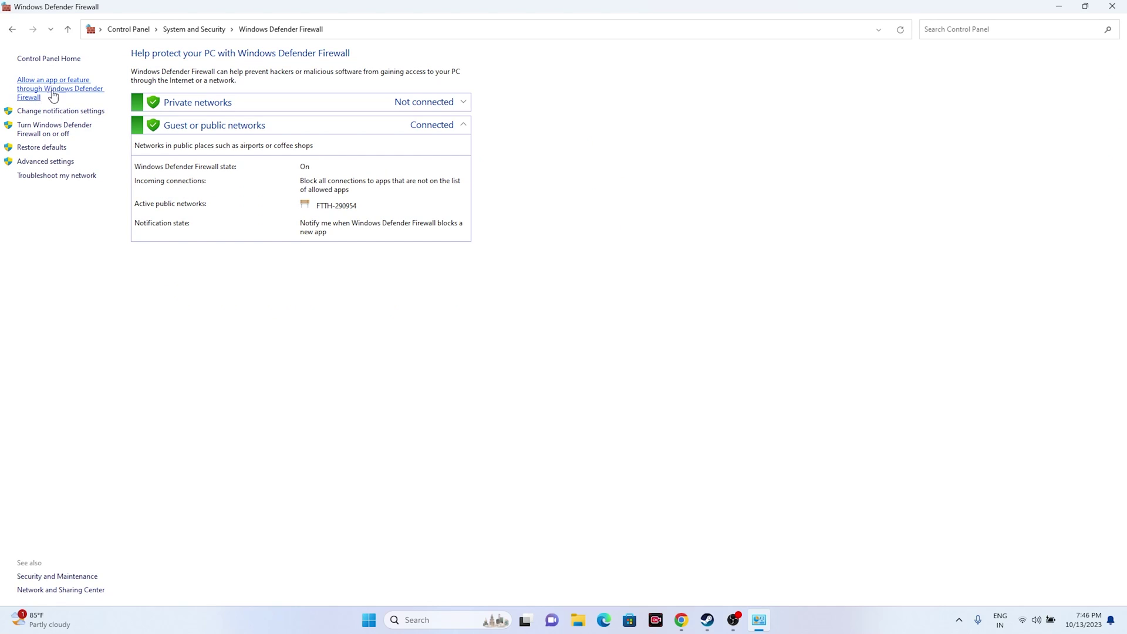
{"action": "left_click", "coordinate": [30, 88]}
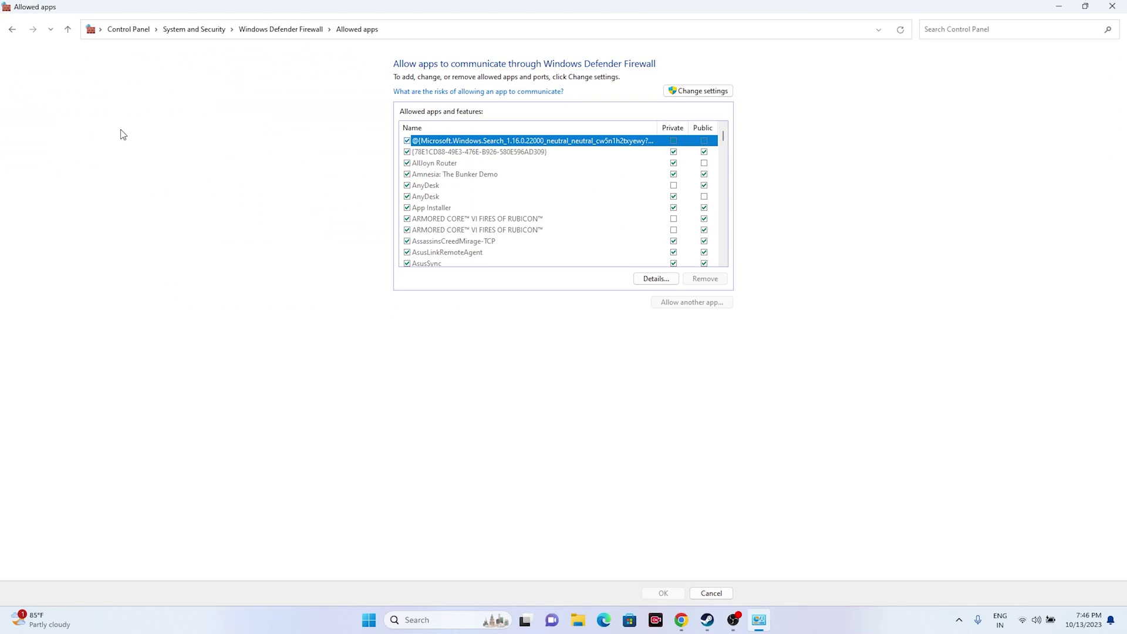
- Look through the firewall's allowed apps and features for the Lords of the Fallen entry
{"action": "scroll", "coordinate": [491, 206], "scroll_direction": "down", "scroll_amount": 10}
{"action": "scroll", "coordinate": [492, 206], "scroll_direction": "down", "scroll_amount": 12}
{"action": "scroll", "coordinate": [491, 206], "scroll_direction": "down", "scroll_amount": 12}
{"action": "scroll", "coordinate": [492, 206], "scroll_direction": "down", "scroll_amount": 12}
{"action": "scroll", "coordinate": [491, 206], "scroll_direction": "down", "scroll_amount": 10}
{"action": "scroll", "coordinate": [492, 206], "scroll_direction": "up", "scroll_amount": 15}
{"action": "scroll", "coordinate": [491, 206], "scroll_direction": "up", "scroll_amount": 15}
{"action": "scroll", "coordinate": [492, 206], "scroll_direction": "up", "scroll_amount": 10}
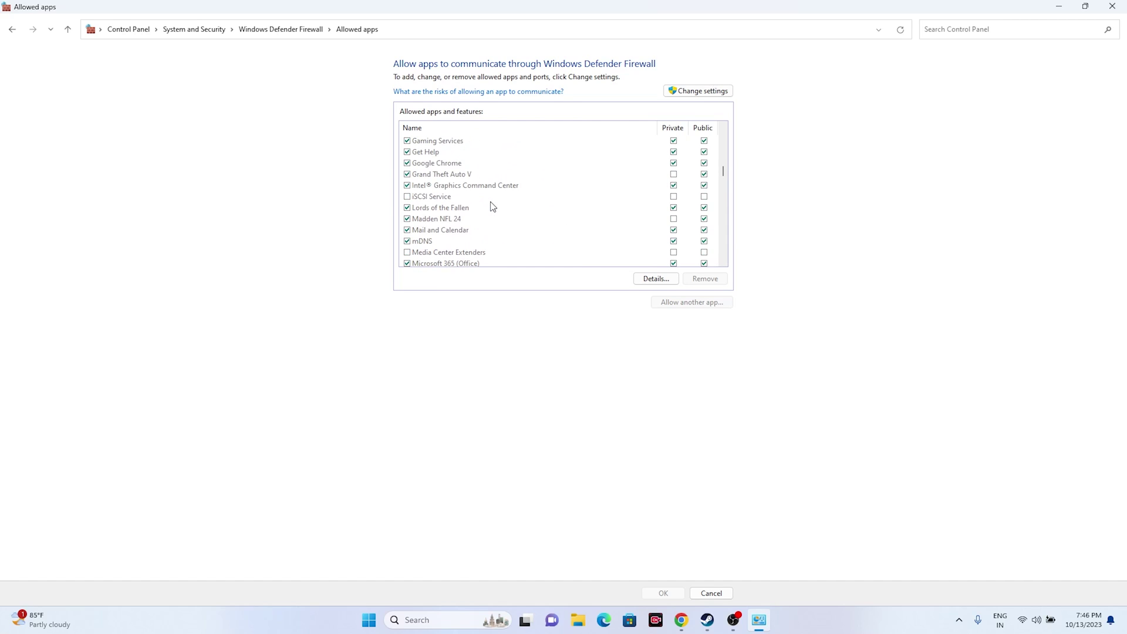
{"action": "scroll", "coordinate": [492, 206], "scroll_direction": "up", "scroll_amount": 12}
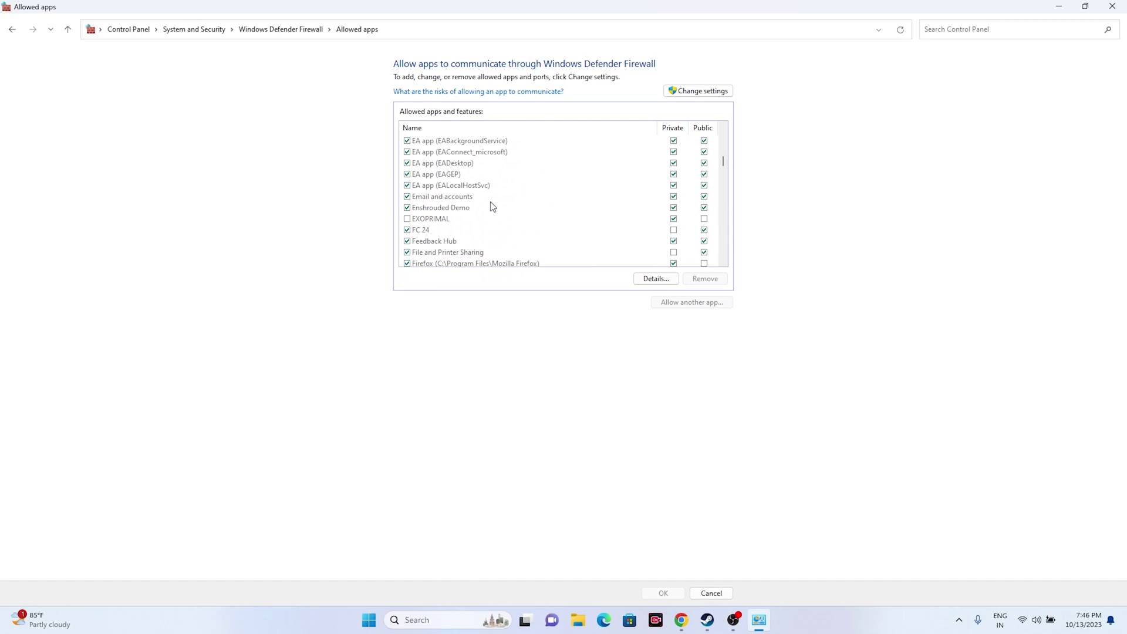
{"action": "scroll", "coordinate": [492, 206], "scroll_direction": "up", "scroll_amount": 10}
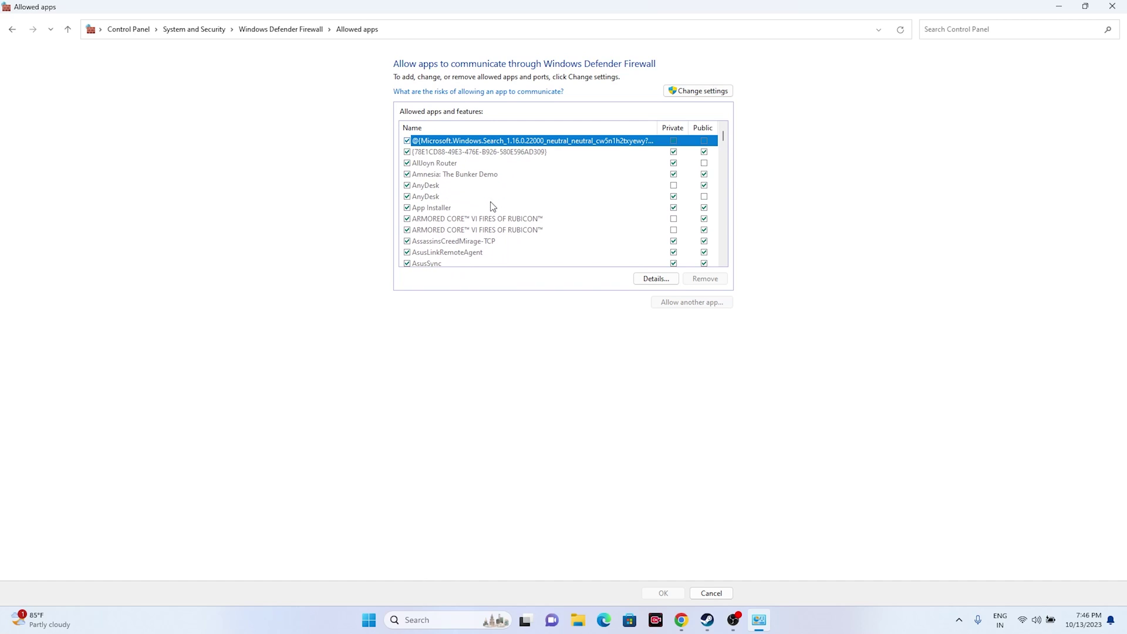
{"action": "scroll", "coordinate": [492, 206], "scroll_direction": "down", "scroll_amount": 20}
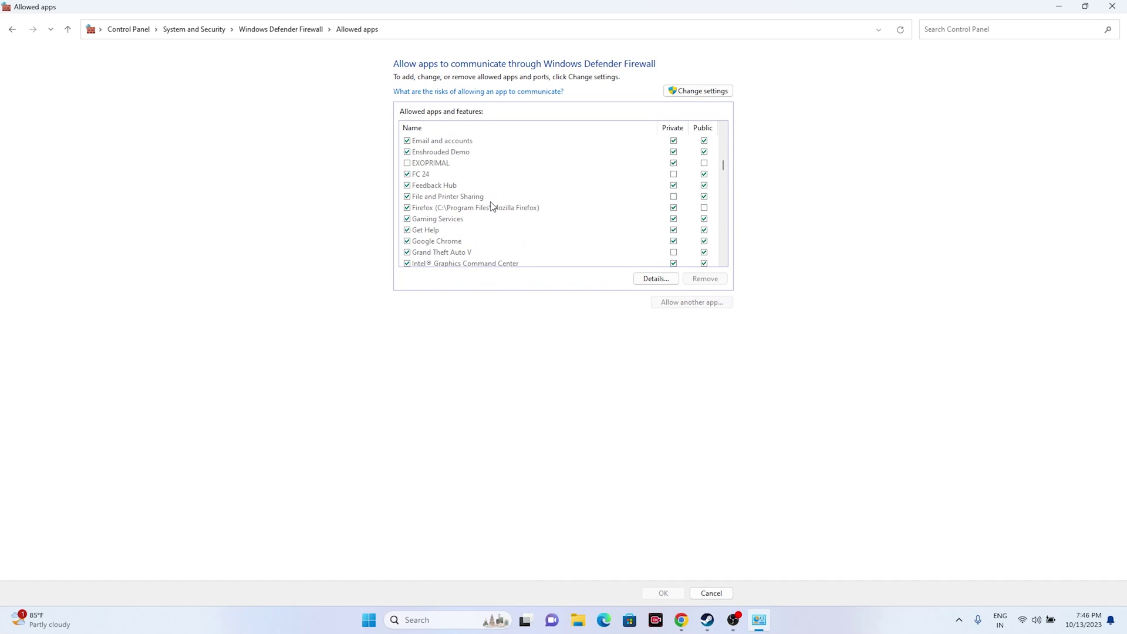
{"action": "scroll", "coordinate": [492, 206], "scroll_direction": "down", "scroll_amount": 10}
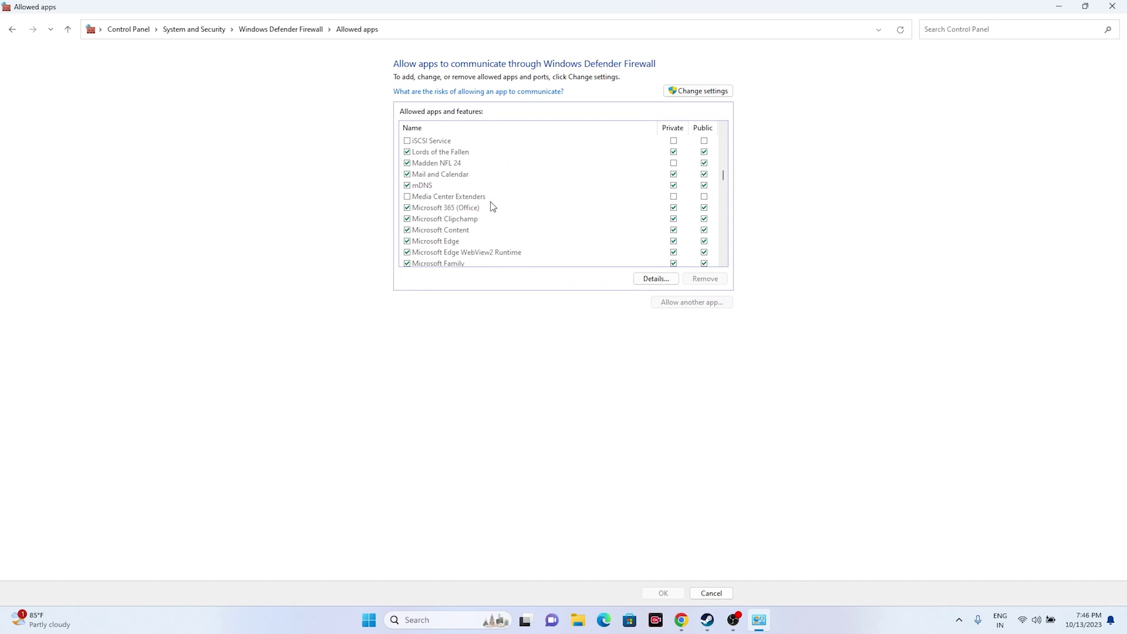
{"action": "scroll", "coordinate": [492, 206], "scroll_direction": "down", "scroll_amount": 5}
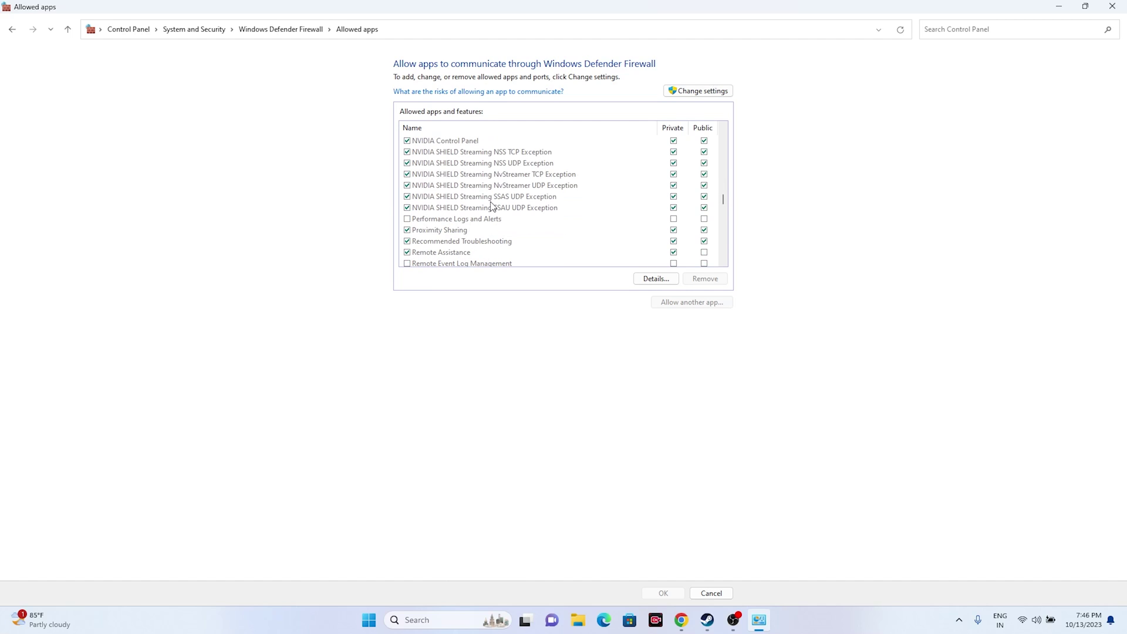
- Switch briefly to Steam, then check the private and public firewall permissions of Steam and Lords of the Fallen
{"action": "left_click", "coordinate": [709, 622]}
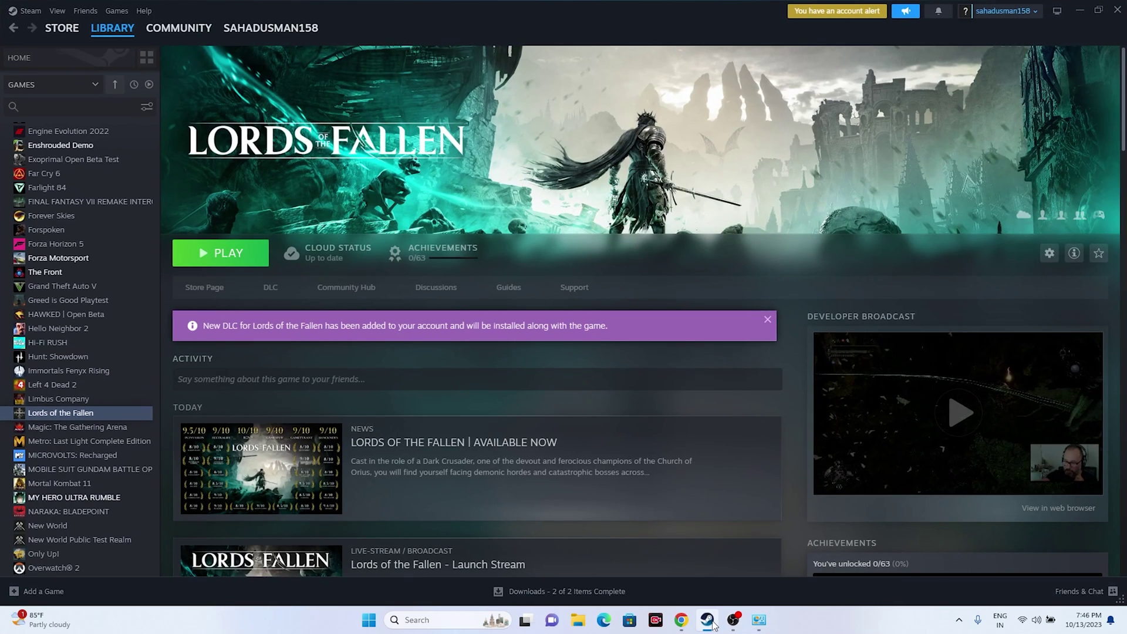
{"action": "left_click", "coordinate": [758, 620]}
{"action": "scroll", "coordinate": [483, 198], "scroll_direction": "down", "scroll_amount": 10}
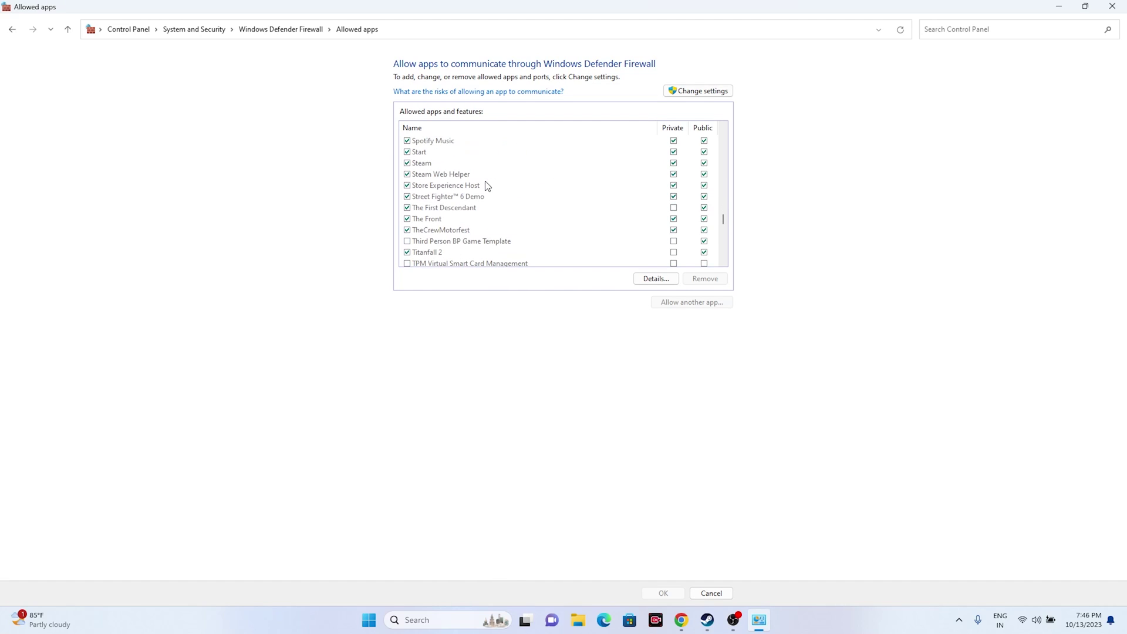
{"action": "scroll", "coordinate": [486, 186], "scroll_direction": "down", "scroll_amount": 10}
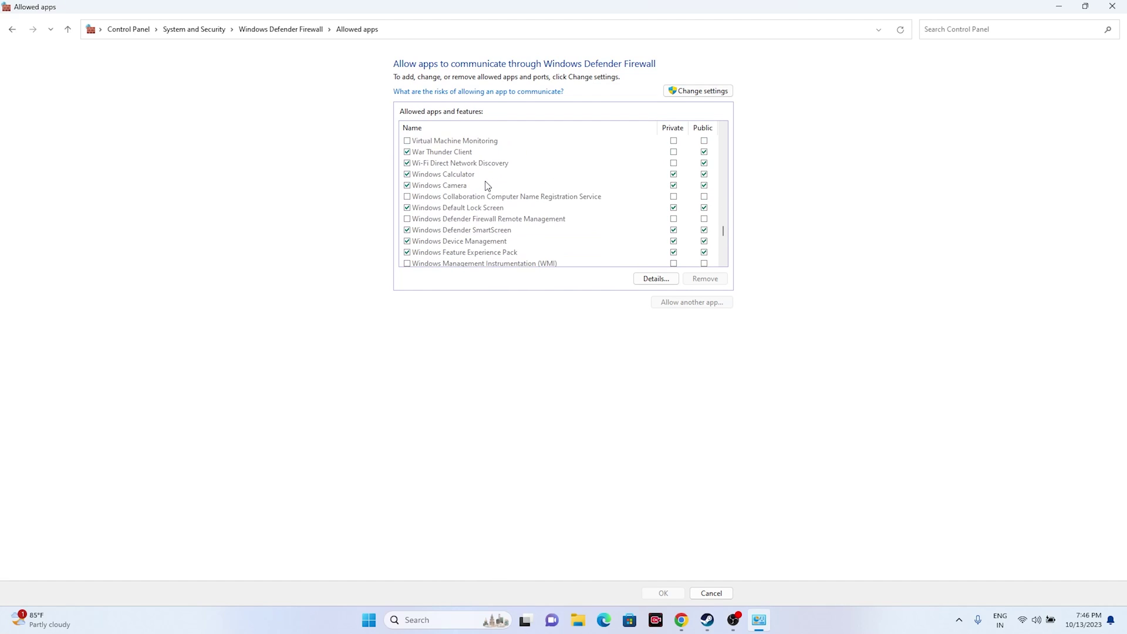
{"action": "scroll", "coordinate": [486, 186], "scroll_direction": "down", "scroll_amount": 7}
{"action": "scroll", "coordinate": [486, 186], "scroll_direction": "up", "scroll_amount": 20}
{"action": "scroll", "coordinate": [486, 186], "scroll_direction": "up", "scroll_amount": 3}
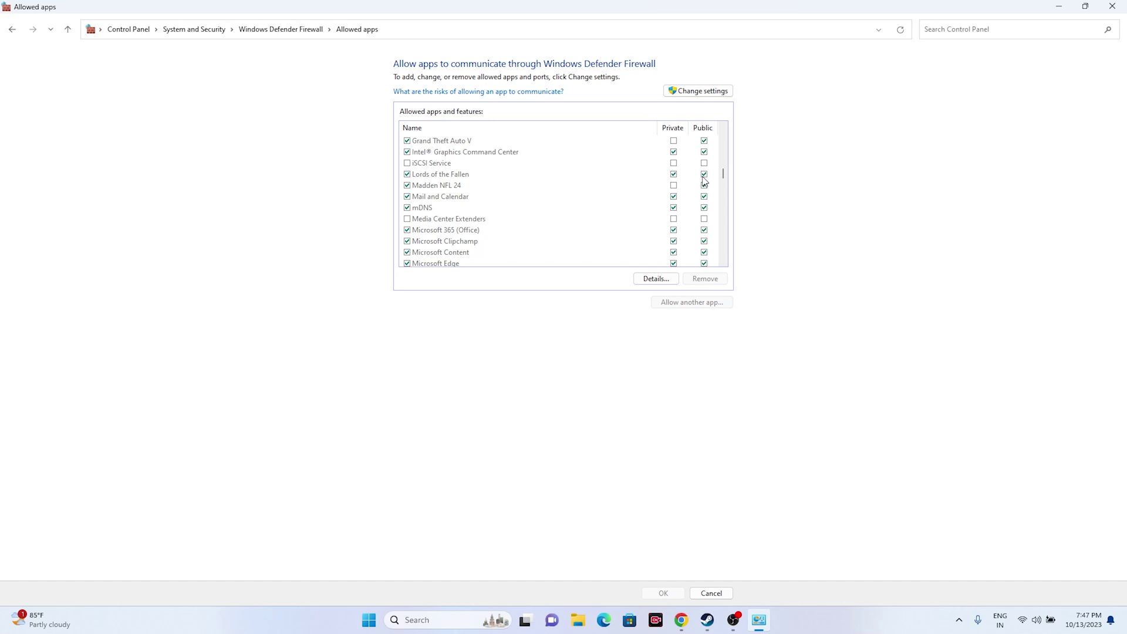
- Unlock the allowed apps settings, start adding another app and browse to C:\Program Files (x86)\Steam\steamapps\common
{"action": "left_click", "coordinate": [696, 91]}
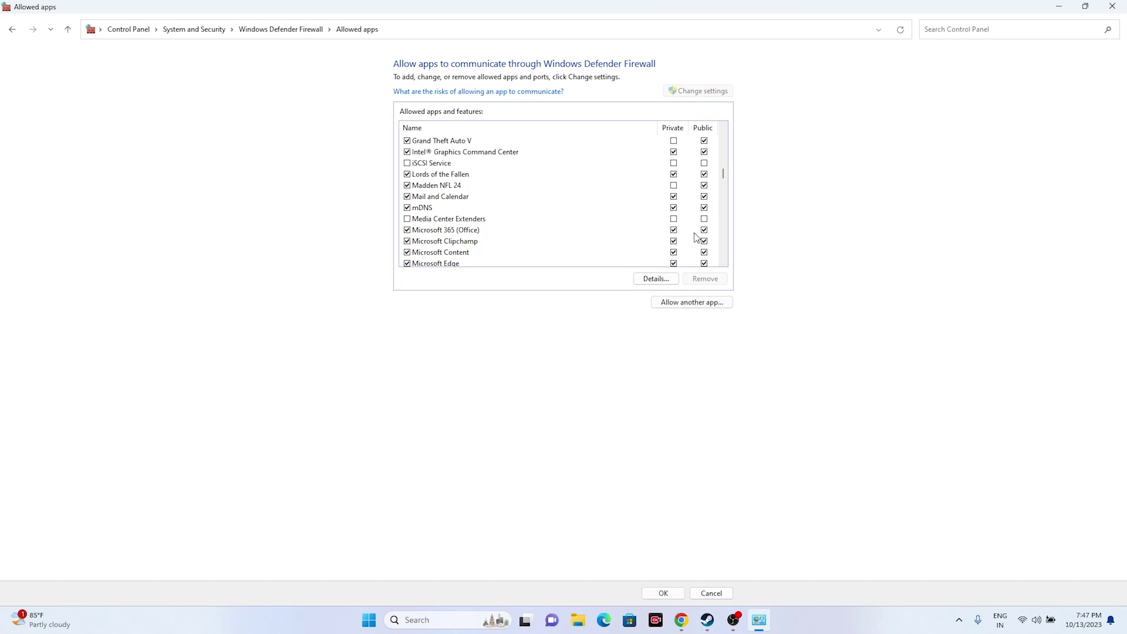
{"action": "left_click", "coordinate": [691, 303]}
{"action": "left_click", "coordinate": [645, 369]}
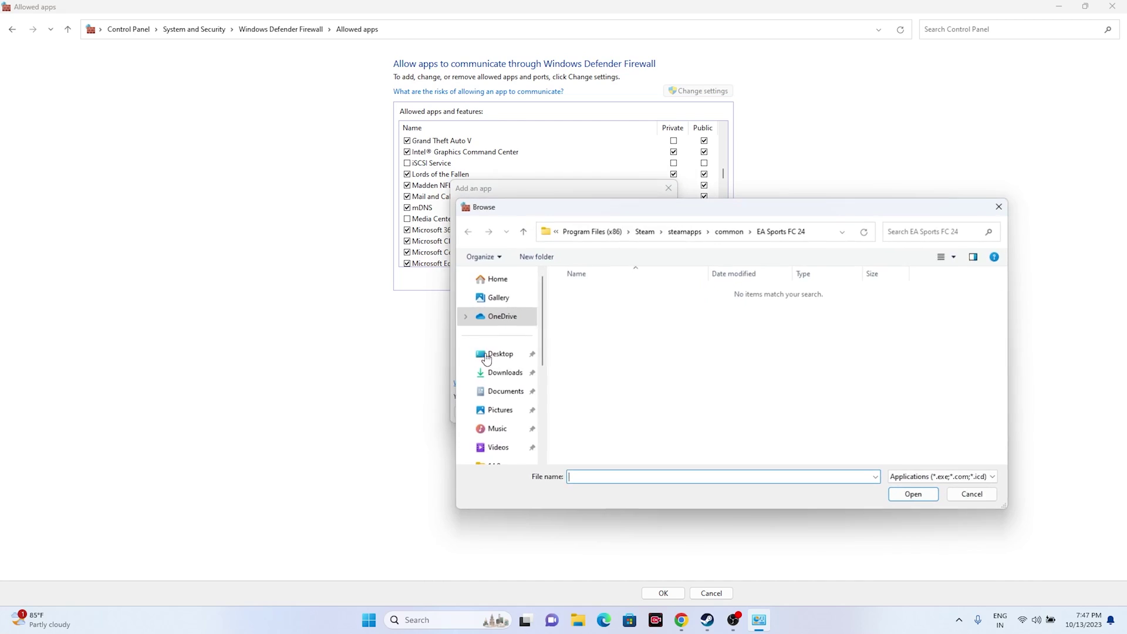
{"action": "scroll", "coordinate": [501, 394], "scroll_direction": "down", "scroll_amount": 3}
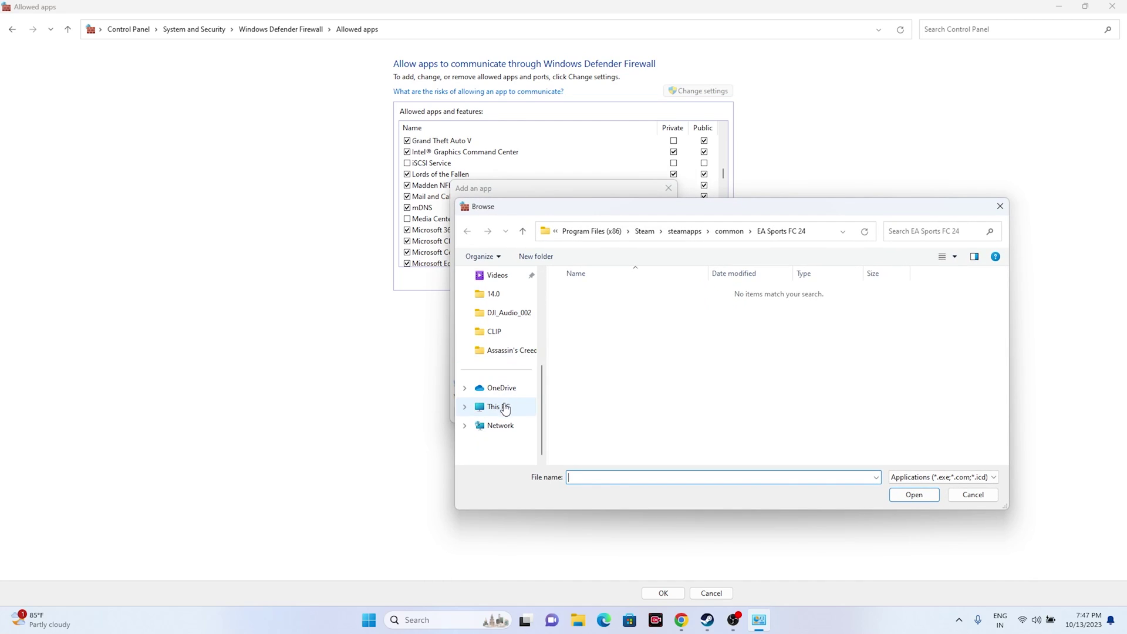
{"action": "left_click", "coordinate": [503, 405]}
{"action": "double_click", "coordinate": [621, 295]}
{"action": "double_click", "coordinate": [615, 384]}
{"action": "scroll", "coordinate": [614, 376], "scroll_direction": "down", "scroll_amount": 4}
{"action": "double_click", "coordinate": [600, 383]}
{"action": "scroll", "coordinate": [601, 346], "scroll_direction": "down", "scroll_amount": 1}
{"action": "double_click", "coordinate": [600, 360]}
{"action": "double_click", "coordinate": [596, 286]}
- Try to add the LOTF2 application from the Lords of the Fallen folder to the firewall's allowed apps
{"action": "scroll", "coordinate": [598, 305], "scroll_direction": "down", "scroll_amount": 12}
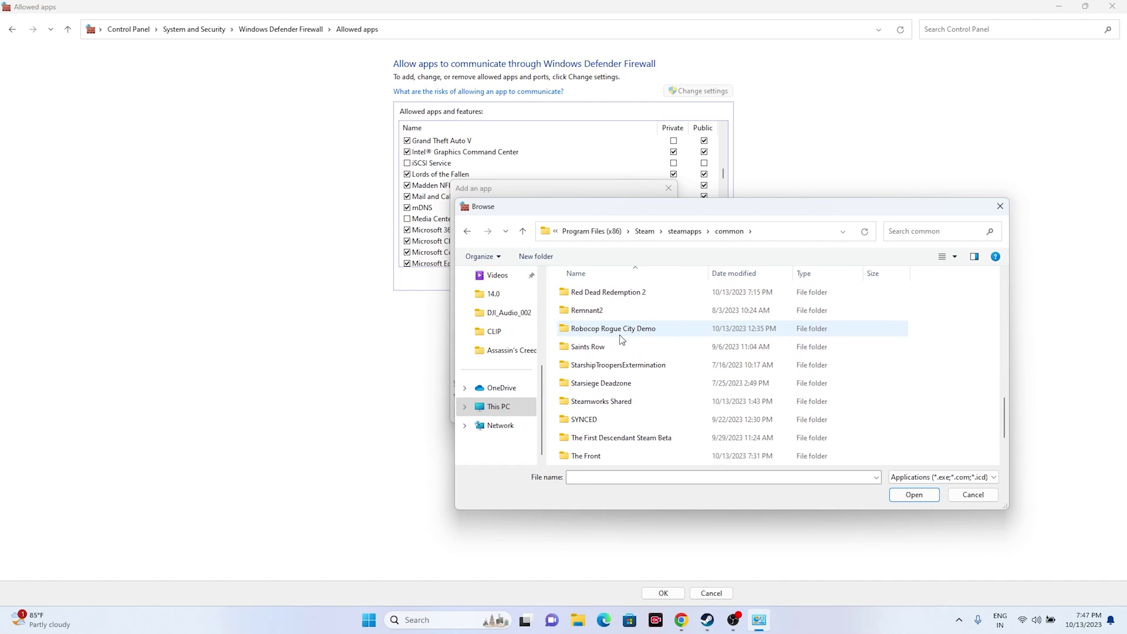
{"action": "scroll", "coordinate": [622, 387], "scroll_direction": "down", "scroll_amount": 1}
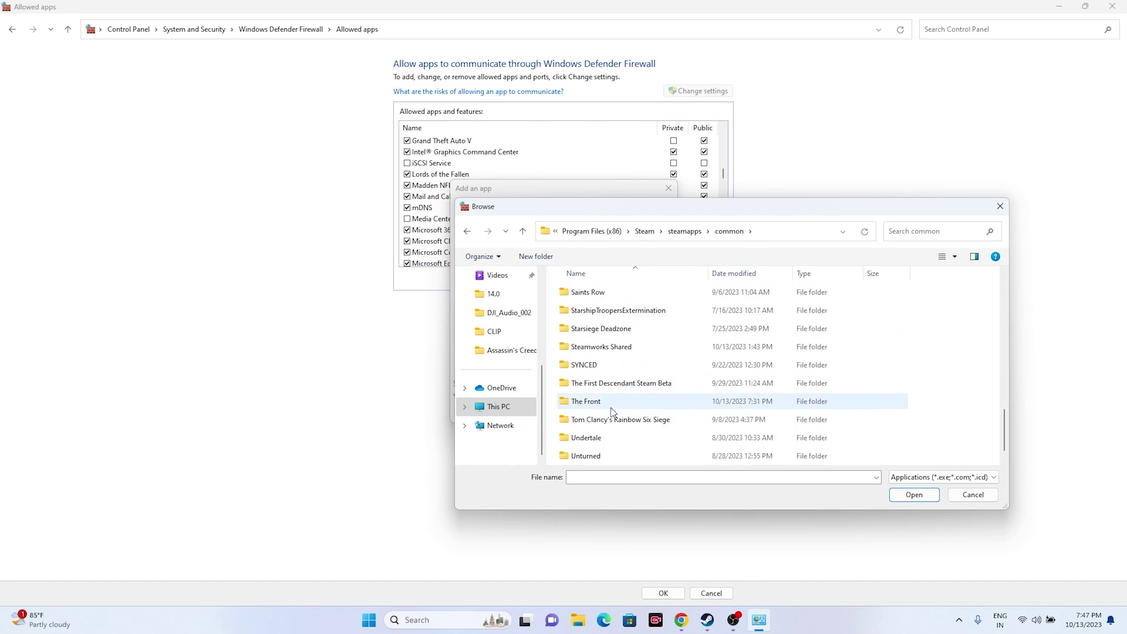
{"action": "scroll", "coordinate": [614, 393], "scroll_direction": "up", "scroll_amount": 4}
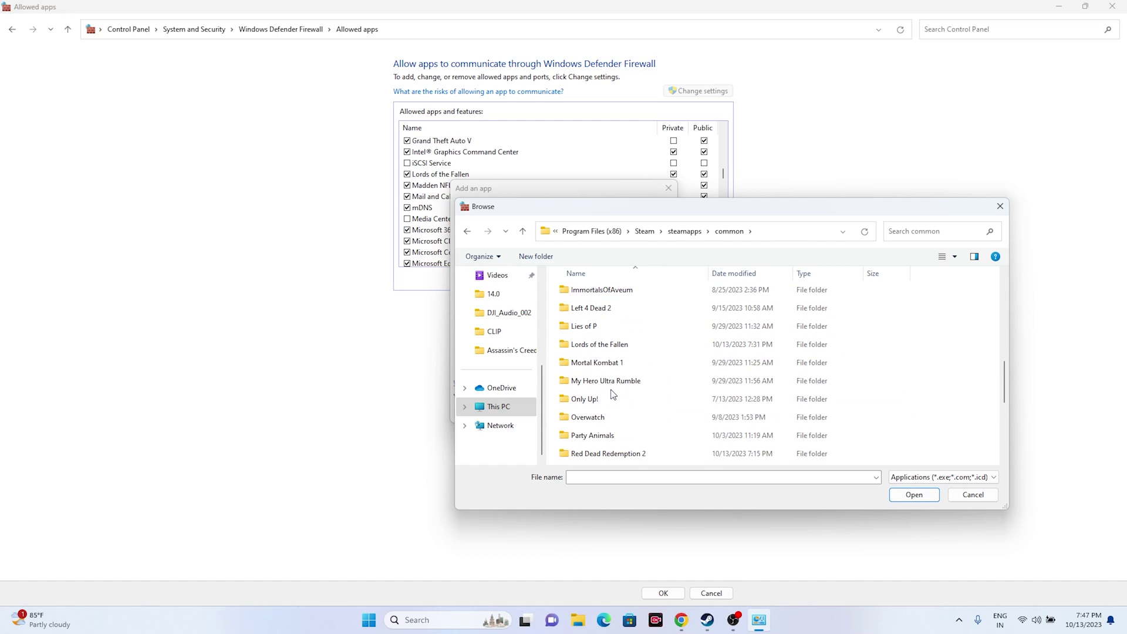
{"action": "double_click", "coordinate": [613, 346]}
{"action": "left_click", "coordinate": [611, 349]}
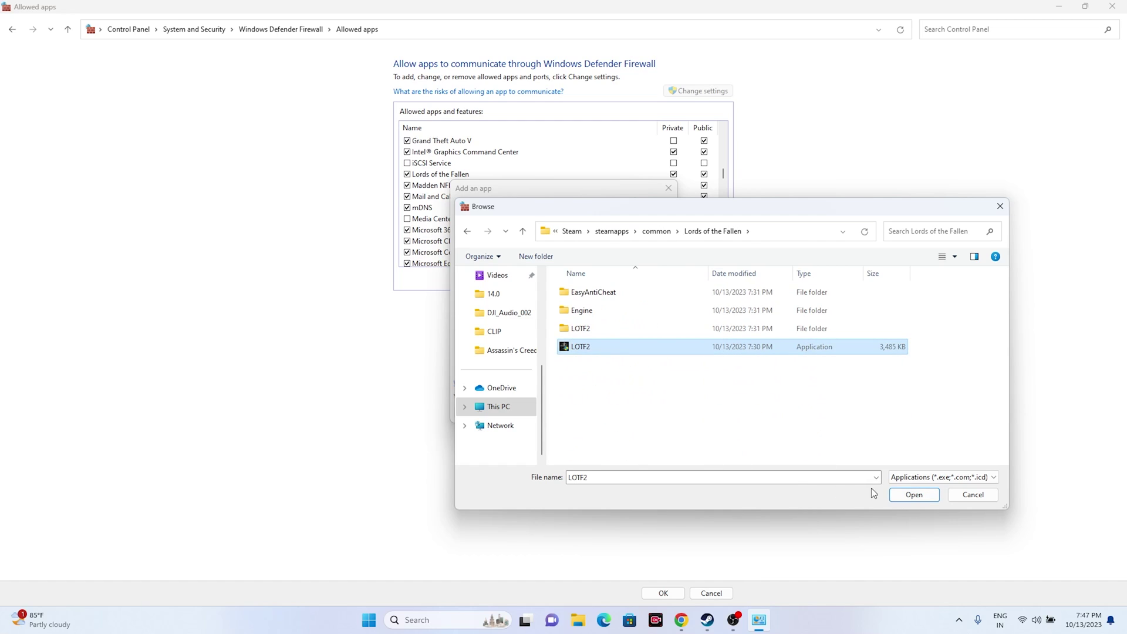
{"action": "left_click", "coordinate": [913, 494]}
{"action": "left_click", "coordinate": [602, 412]}
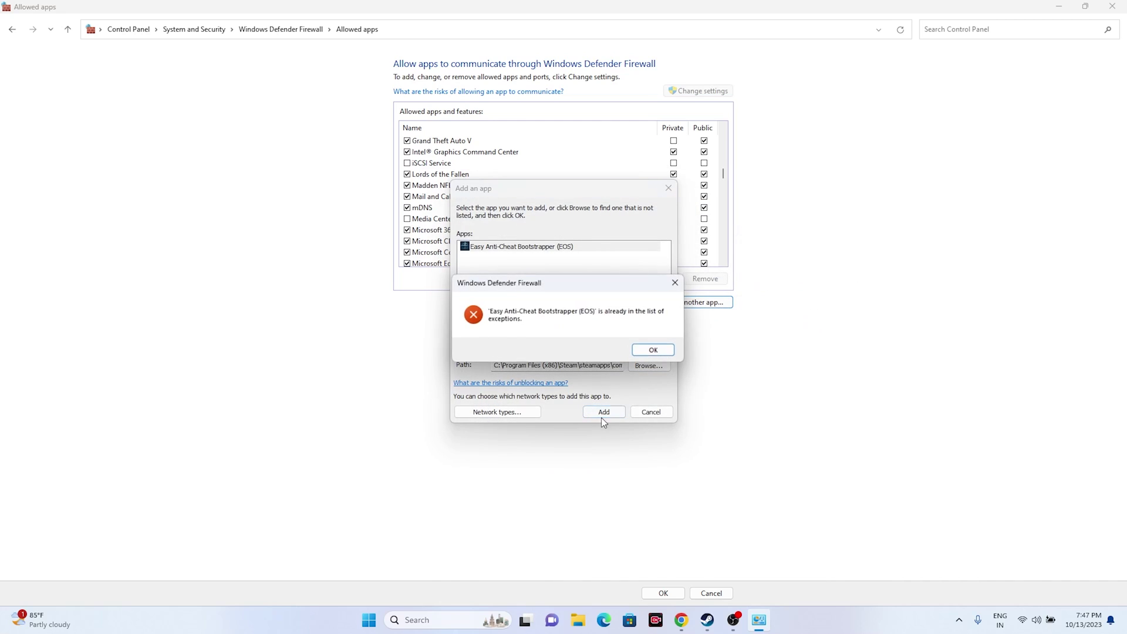
{"action": "left_click", "coordinate": [650, 352]}
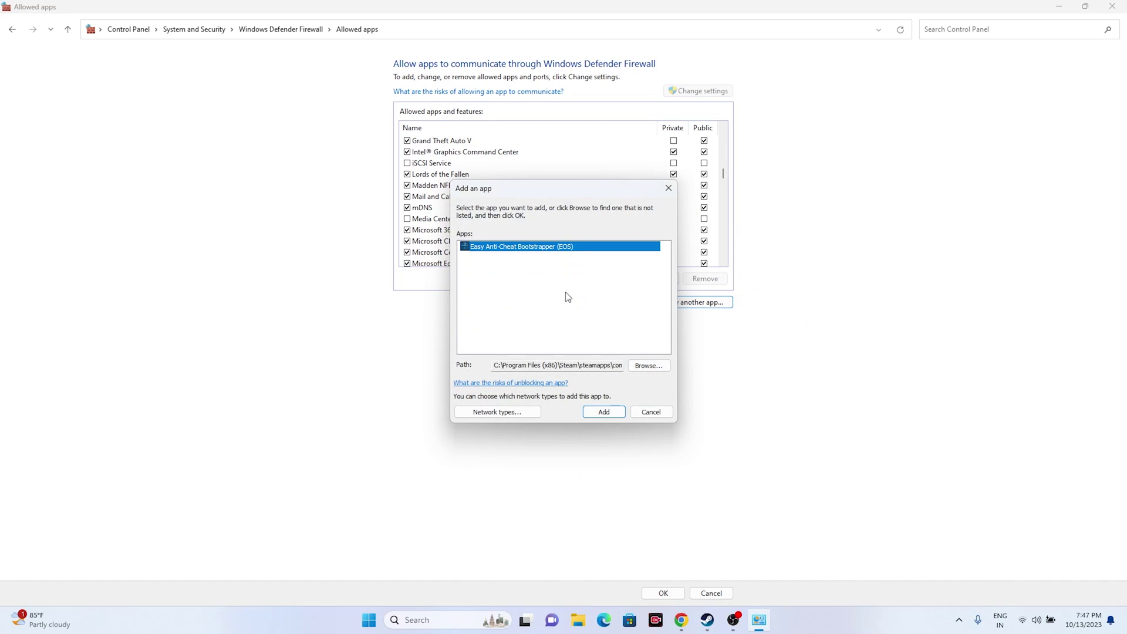
- Dismiss the add-an-app dialog without adding the app and close the firewall's allowed apps window
{"action": "left_click", "coordinate": [667, 188]}
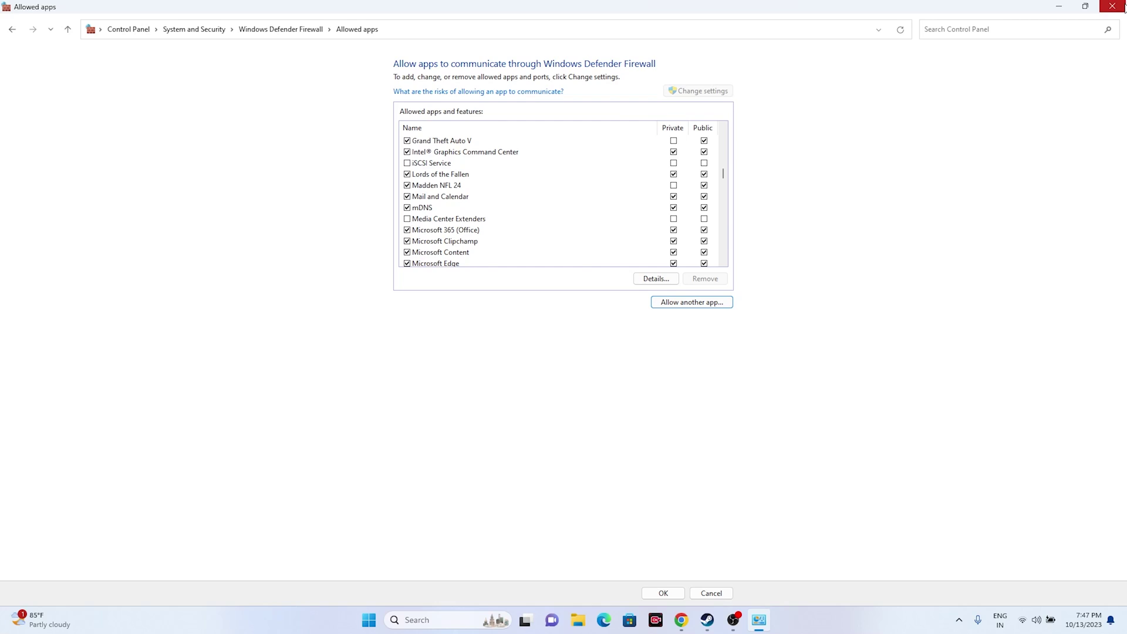
{"action": "left_click", "coordinate": [1112, 6]}
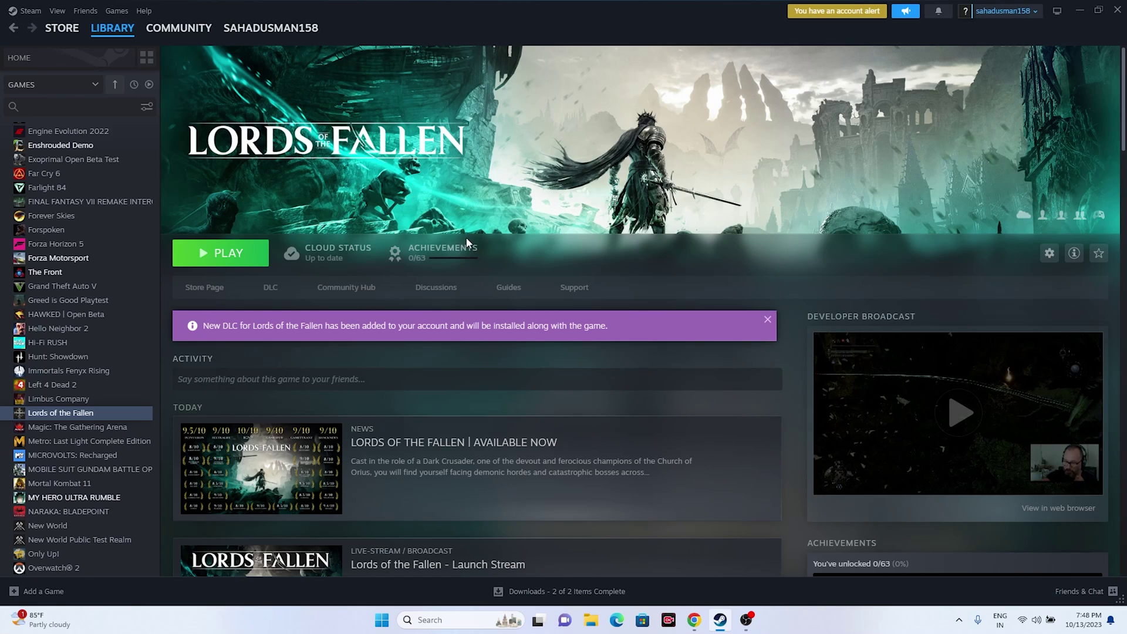
- Search Windows for "system" and open System Configuration
{"action": "left_click", "coordinate": [463, 624]}
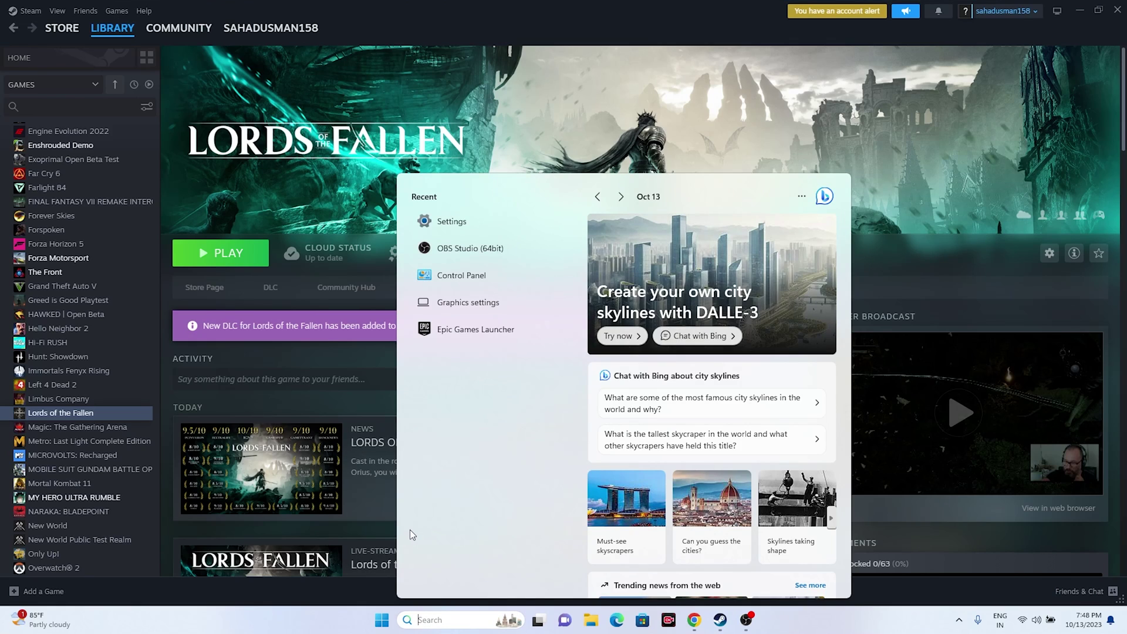
{"action": "type", "text": "perf"}
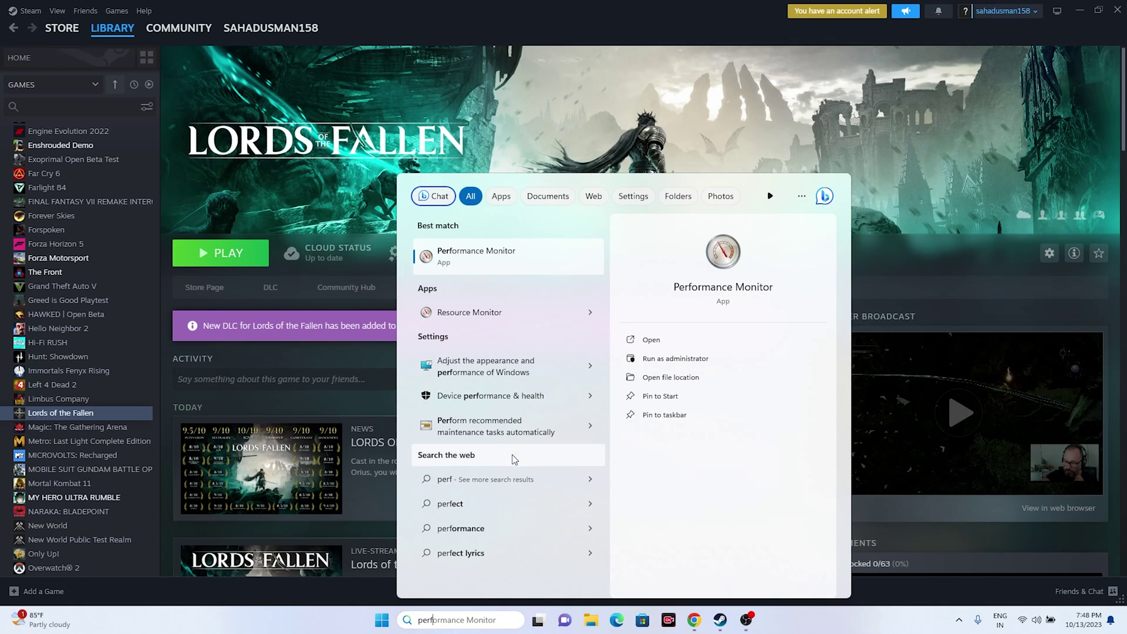
{"action": "key", "text": "BackSpace"}
{"action": "key", "text": "BackSpace"}
{"action": "key", "text": "BackSpace"}
{"action": "key", "text": "BackSpace"}
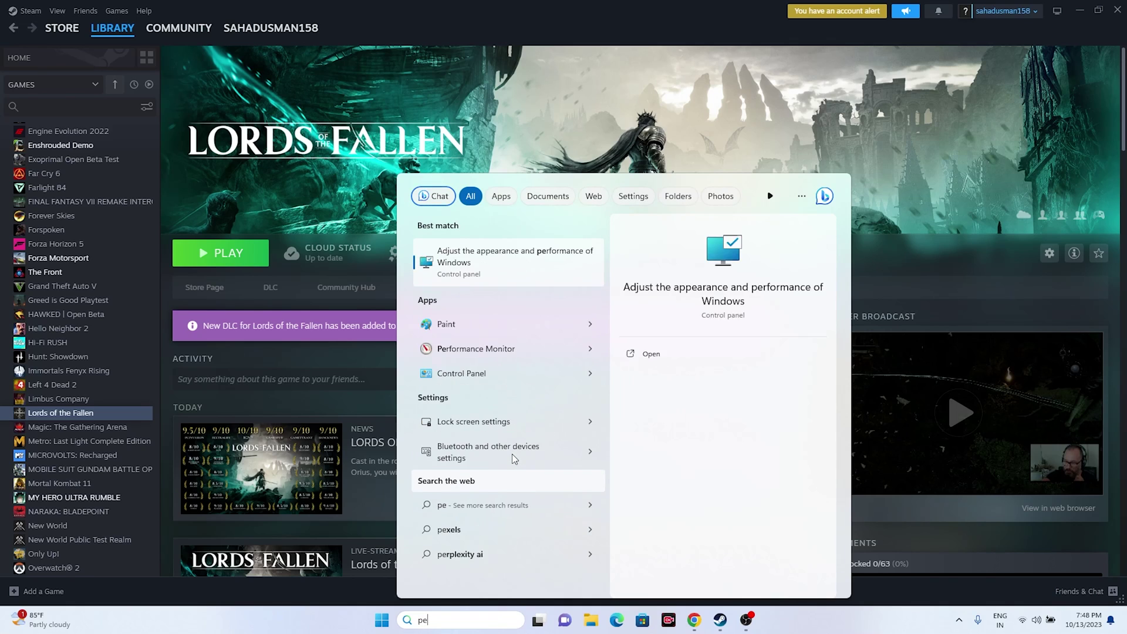
{"action": "type", "text": "system"}
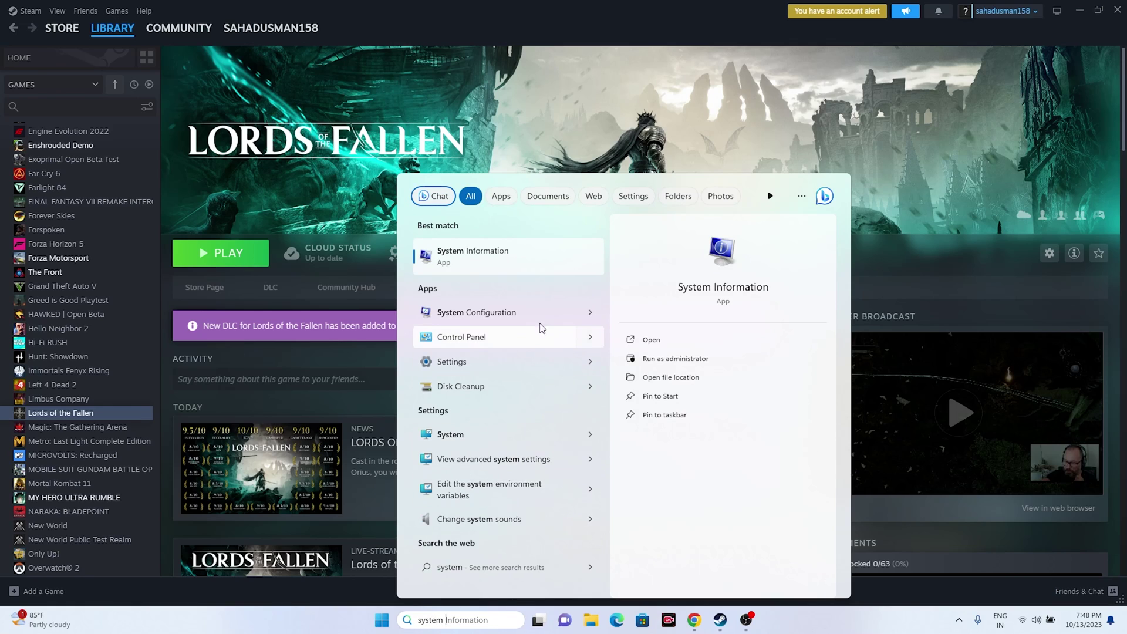
{"action": "left_click", "coordinate": [534, 312]}
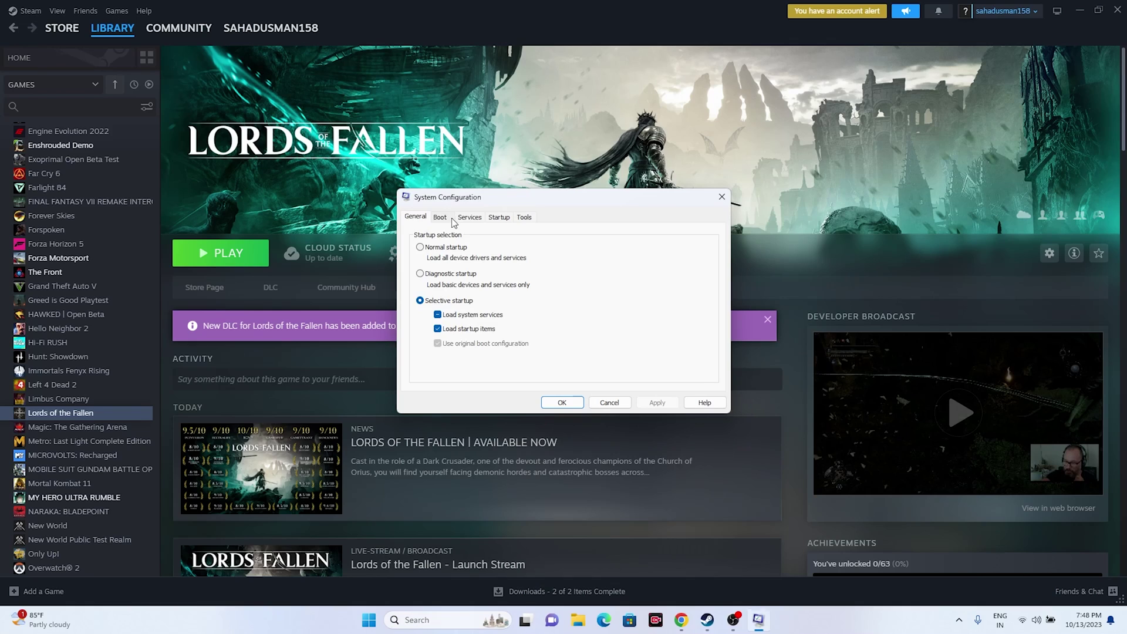
- Disable all services, hide all Microsoft services in the list, and apply the changes without restarting the computer
{"action": "left_click", "coordinate": [470, 217]}
{"action": "left_click", "coordinate": [684, 375]}
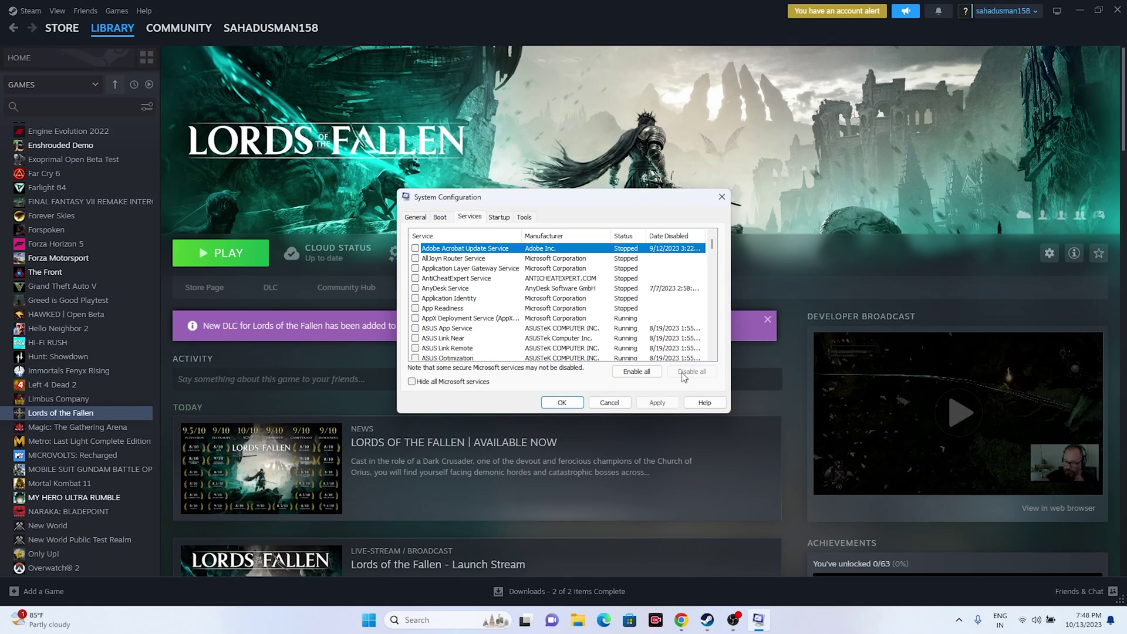
{"action": "left_click", "coordinate": [442, 382]}
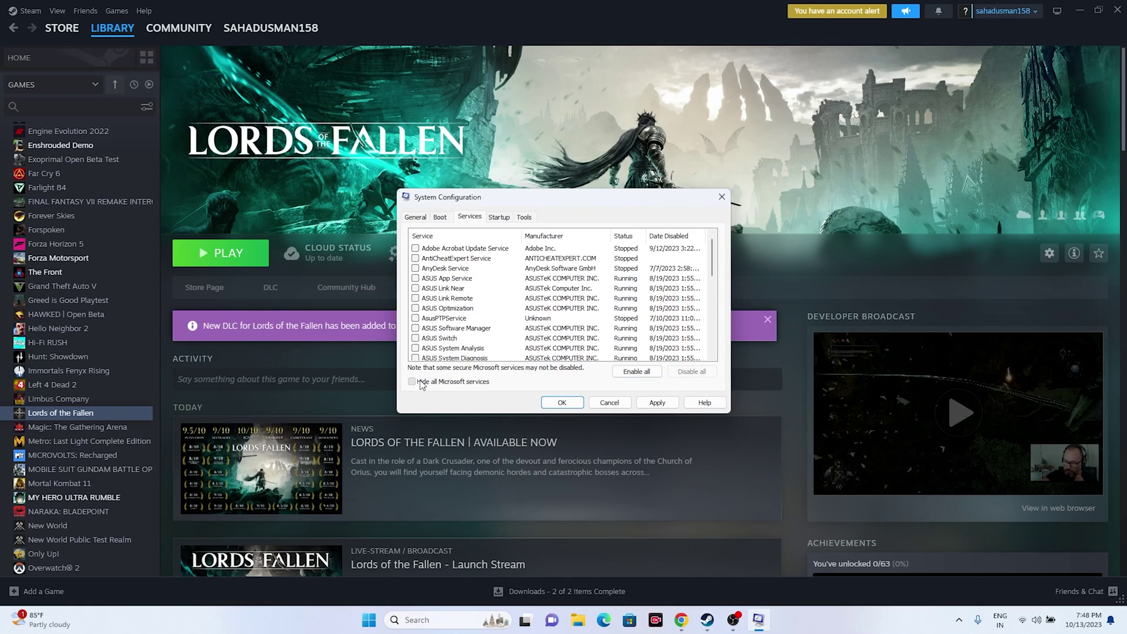
{"action": "left_click", "coordinate": [656, 402]}
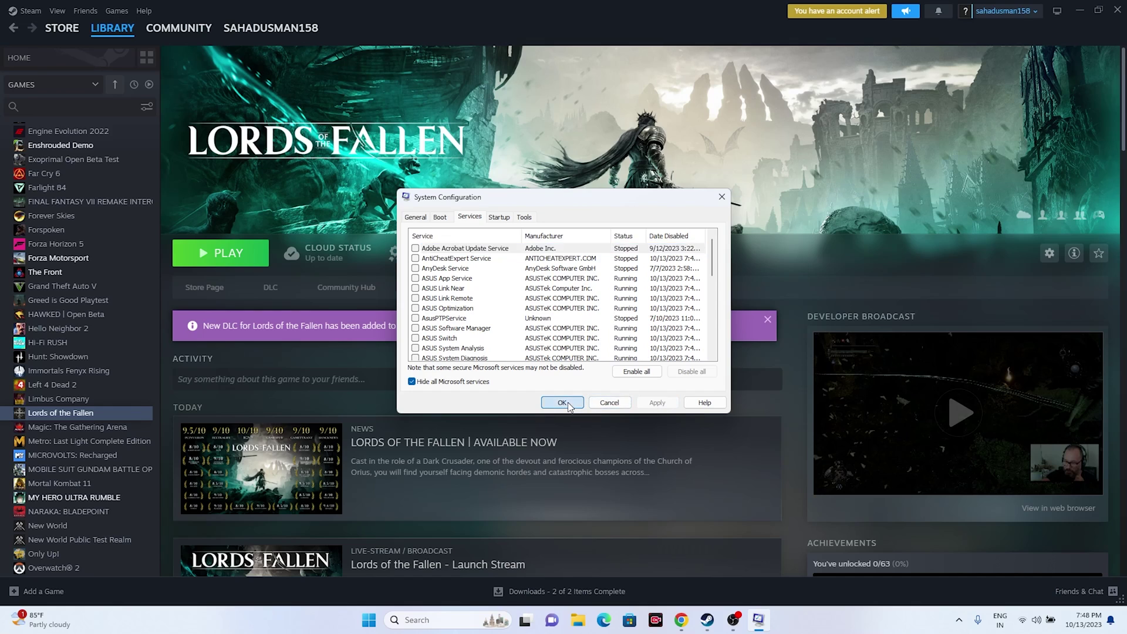
{"action": "left_click", "coordinate": [564, 402]}
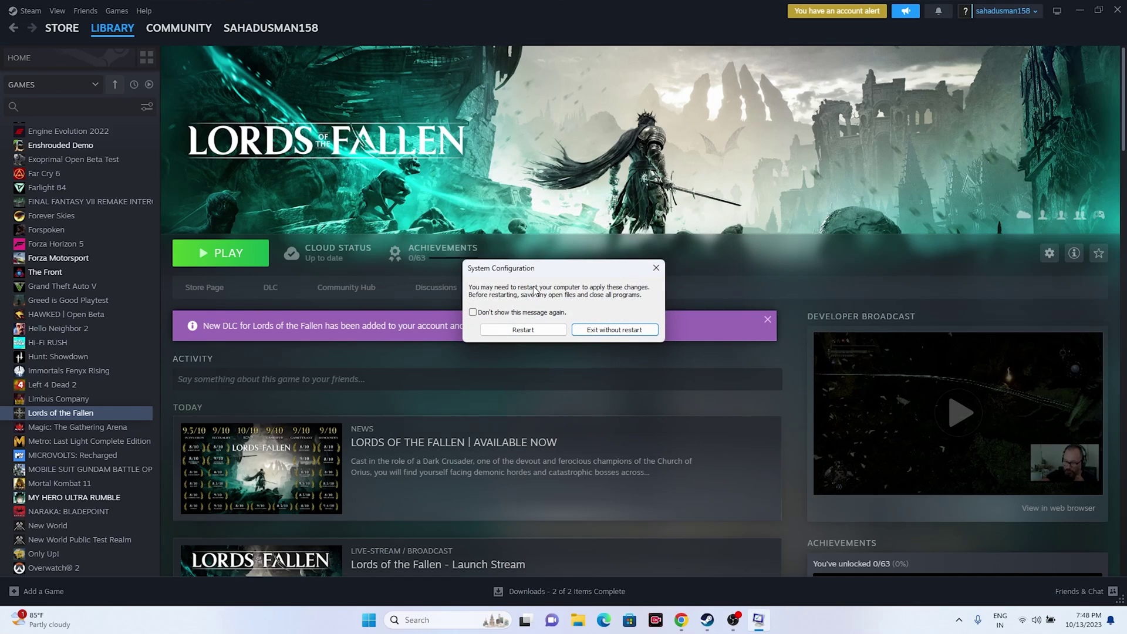
{"action": "left_click", "coordinate": [656, 267]}
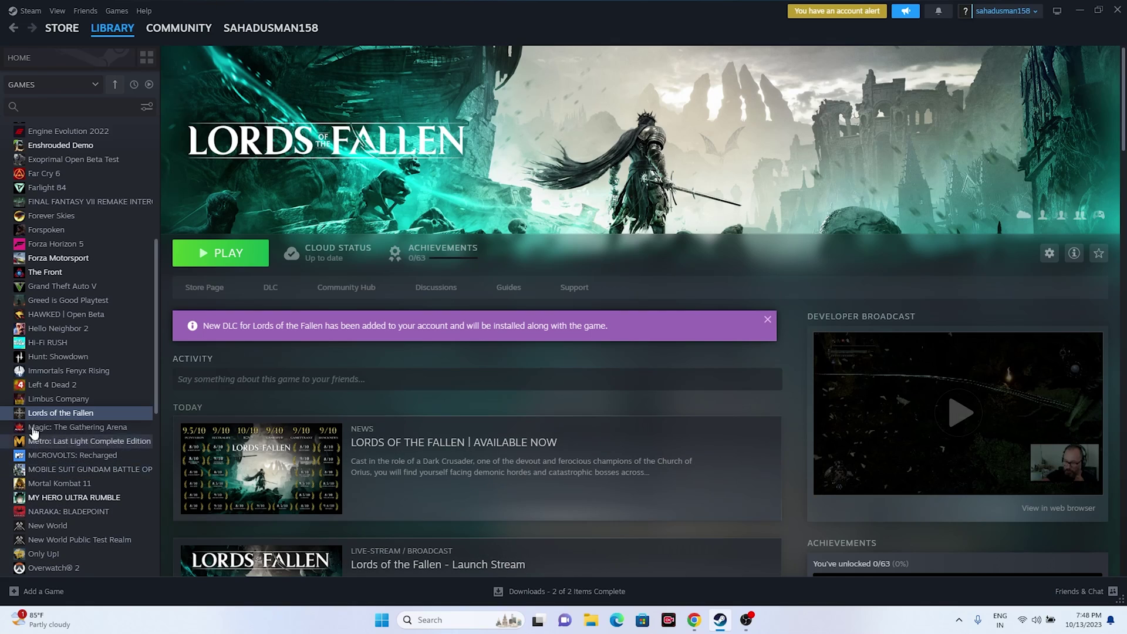
- Open the properties of Lords of the Fallen in Steam and review its Installed Files and Controller settings
{"action": "right_click", "coordinate": [69, 413]}
{"action": "mouse_move", "coordinate": [83, 483]}
{"action": "left_click", "coordinate": [101, 500]}
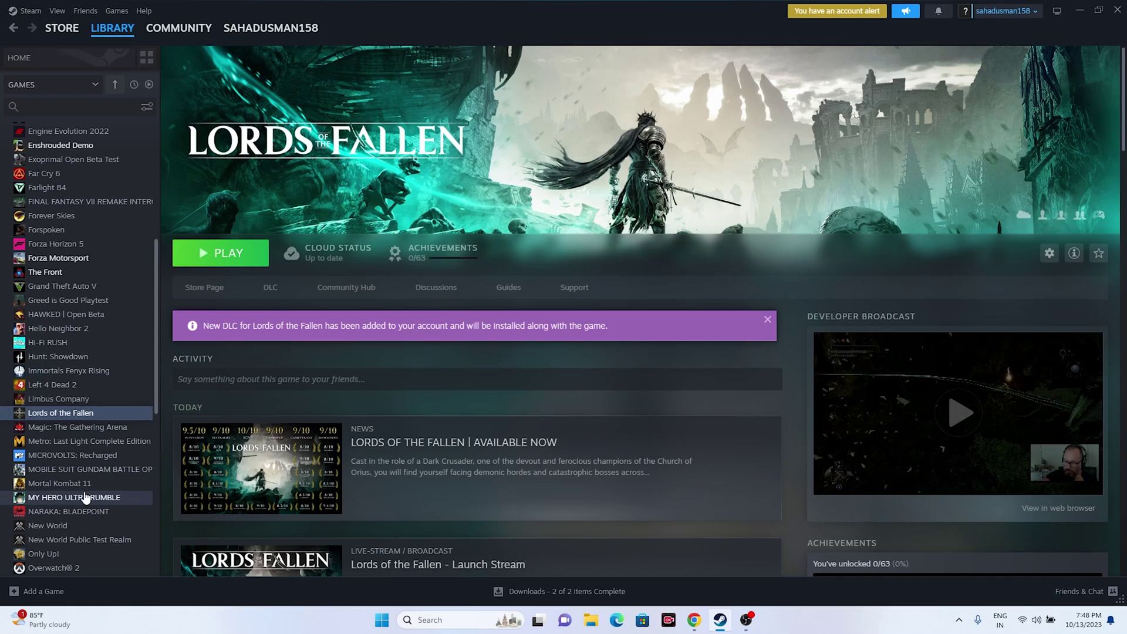
{"action": "left_click", "coordinate": [370, 241]}
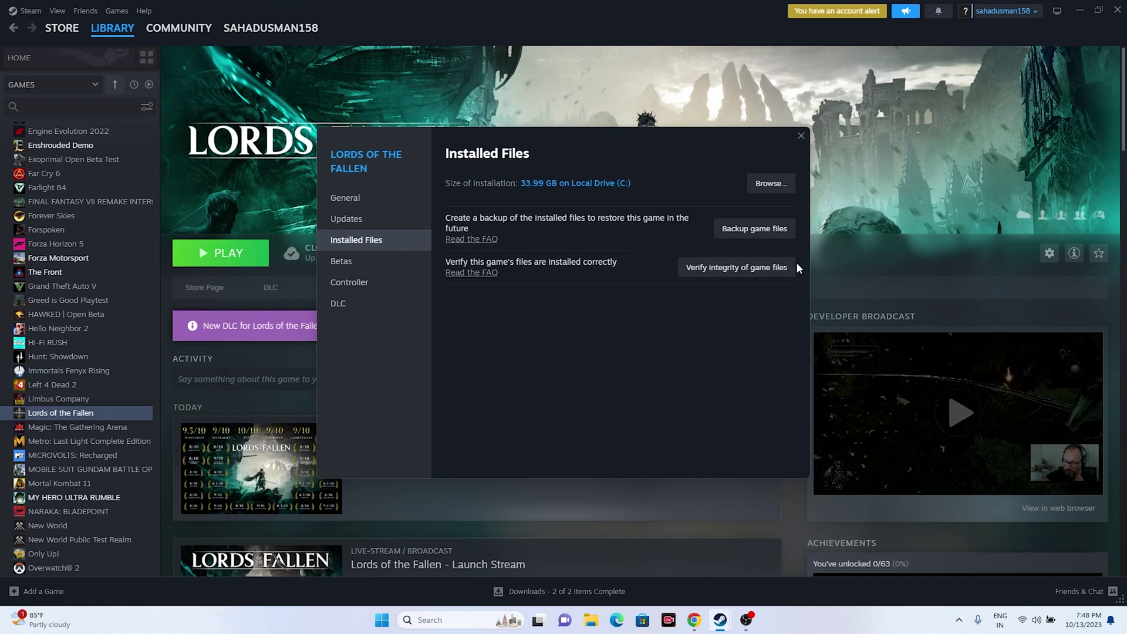
{"action": "left_click", "coordinate": [362, 281]}
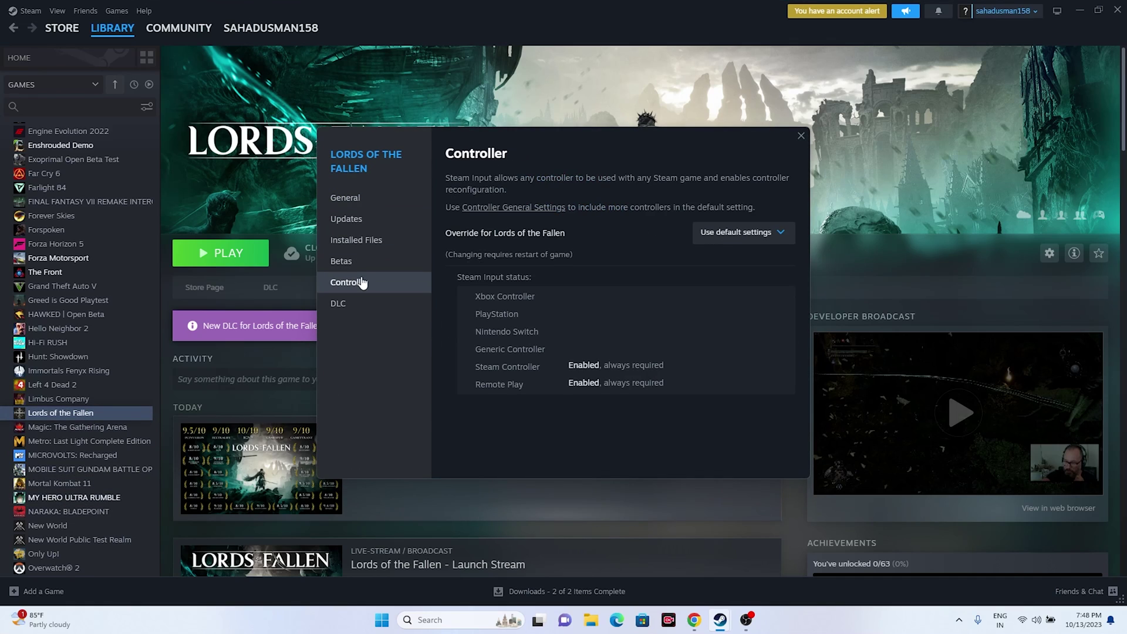
{"action": "left_click", "coordinate": [364, 243]}
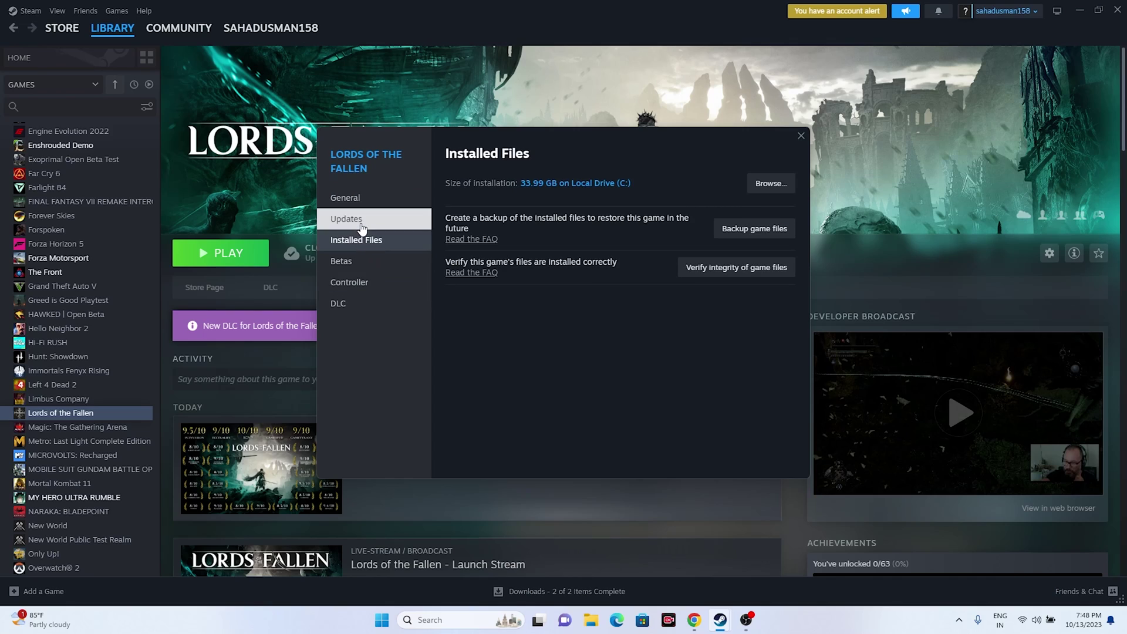
- Set the launch options of Lords of the Fallen to -dx12 and close its properties
{"action": "left_click", "coordinate": [361, 221]}
{"action": "left_click", "coordinate": [363, 200]}
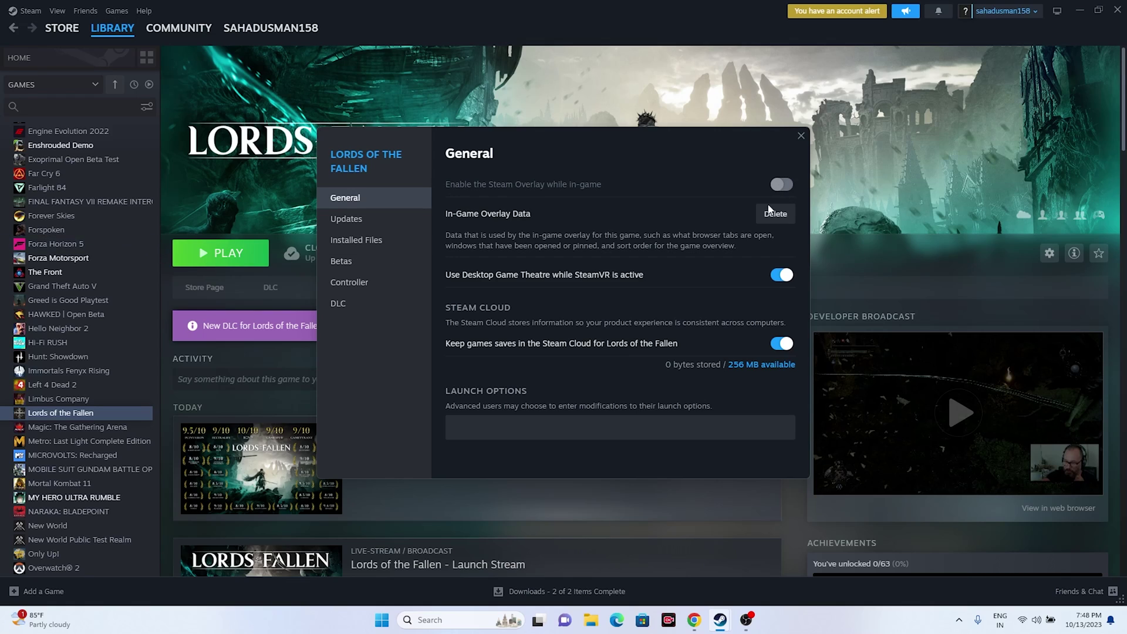
{"action": "left_click", "coordinate": [486, 423]}
{"action": "left_click", "coordinate": [485, 420]}
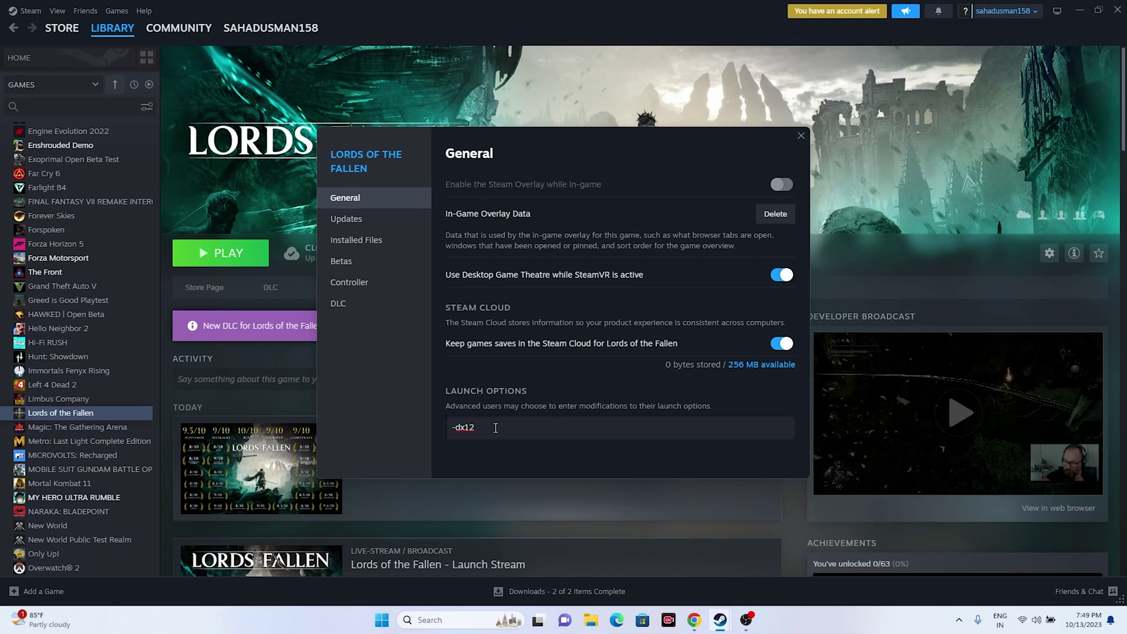
{"action": "left_click", "coordinate": [800, 136]}
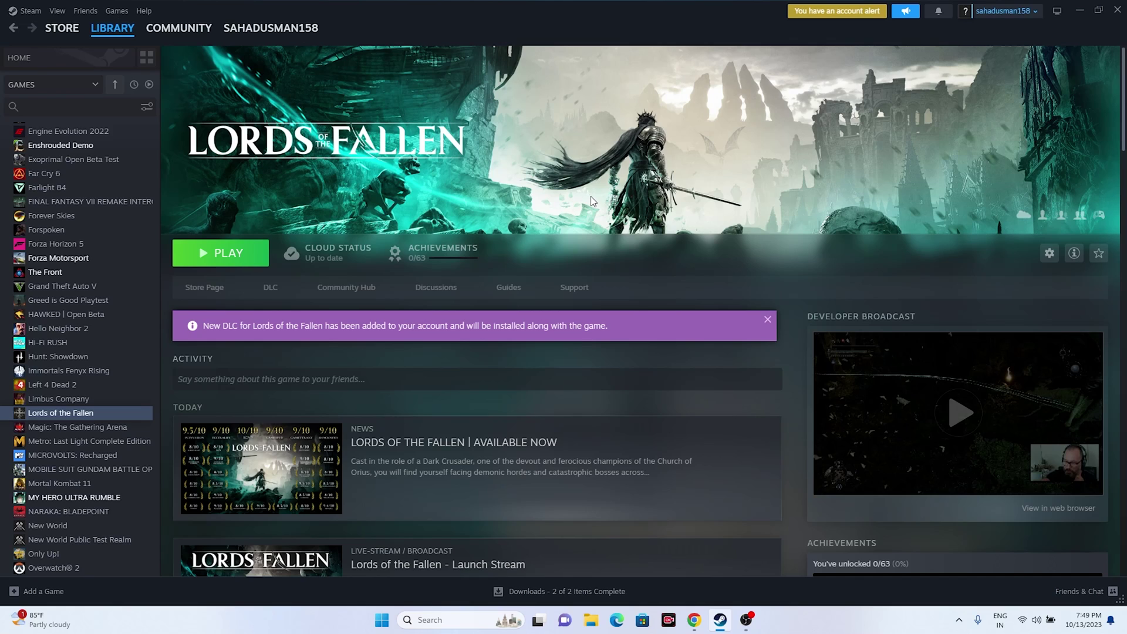
- Open Task Manager from the desktop, look through the running apps and background processes, and close it
{"action": "left_click", "coordinate": [1082, 10]}
{"action": "right_click", "coordinate": [380, 623]}
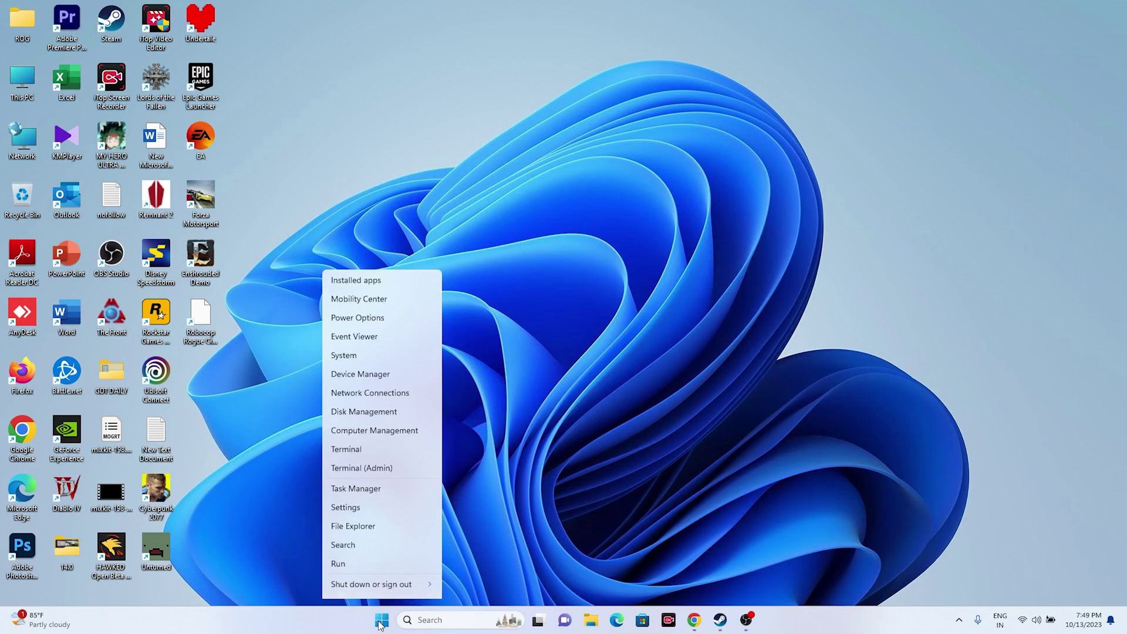
{"action": "left_click", "coordinate": [373, 473]}
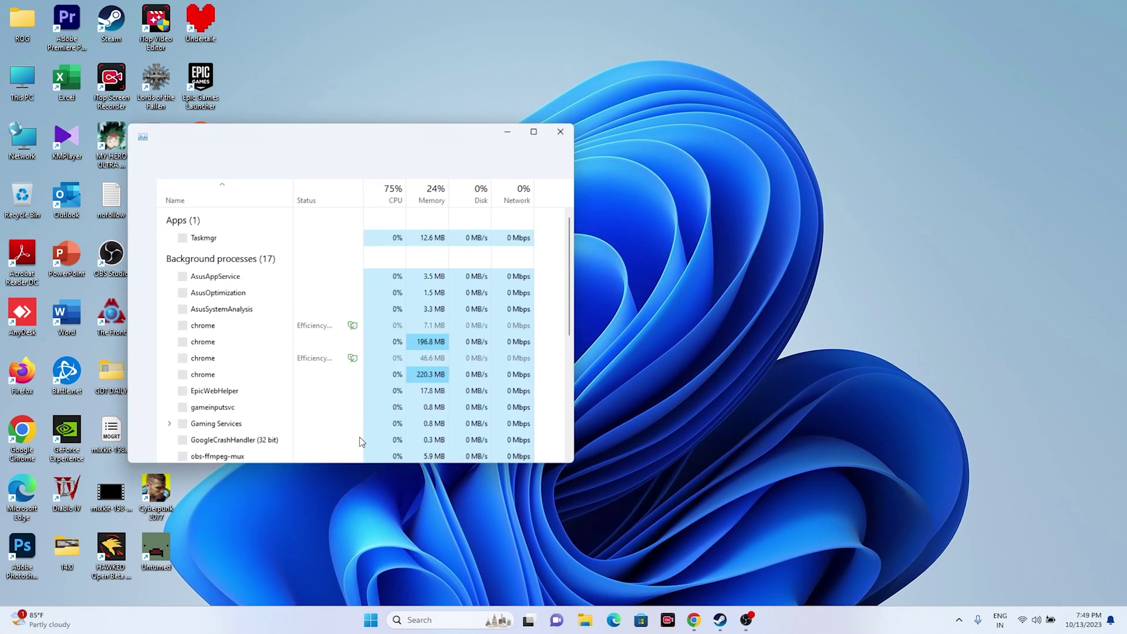
{"action": "left_click", "coordinate": [533, 132]}
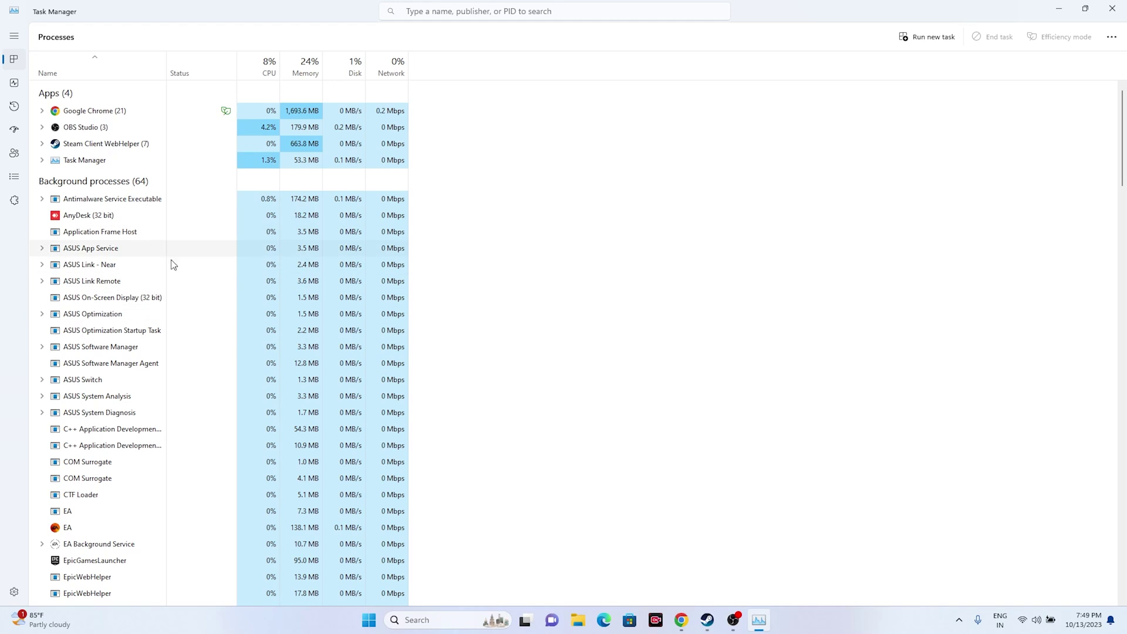
{"action": "scroll", "coordinate": [156, 278], "scroll_direction": "down", "scroll_amount": 1}
{"action": "scroll", "coordinate": [157, 278], "scroll_direction": "down", "scroll_amount": 2}
{"action": "scroll", "coordinate": [156, 278], "scroll_direction": "up", "scroll_amount": 3}
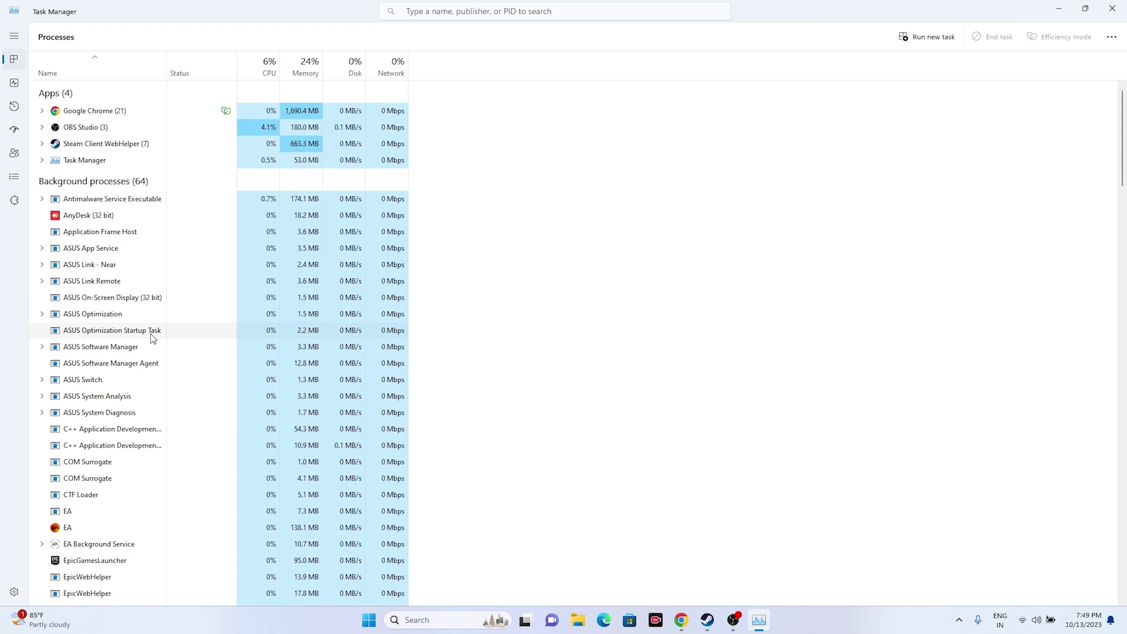
{"action": "left_click", "coordinate": [1113, 14]}
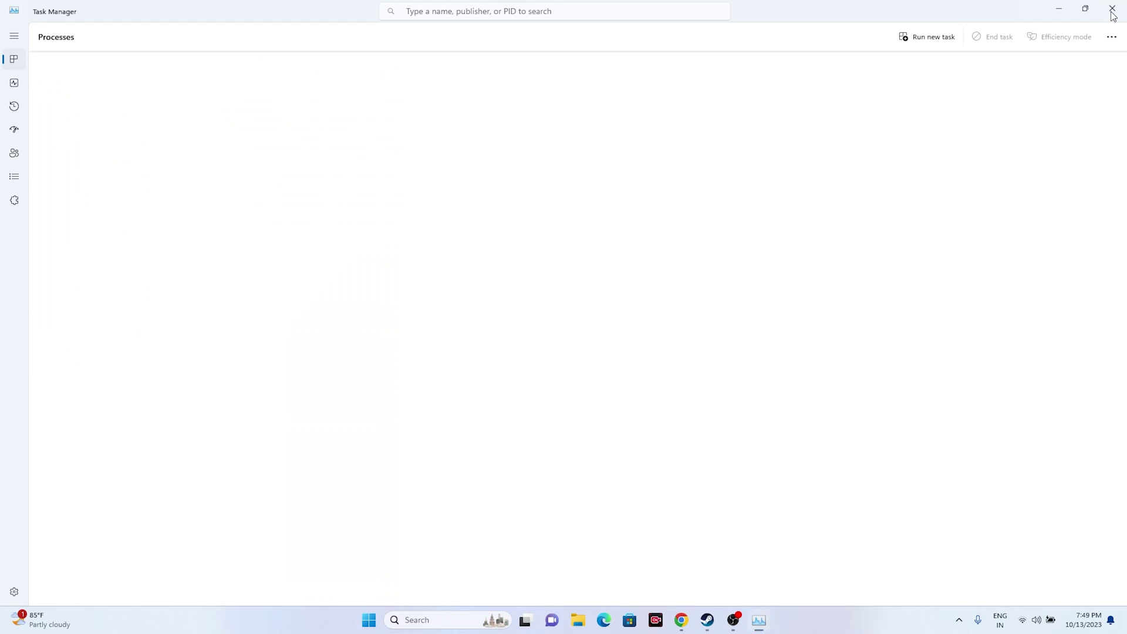
{"action": "left_click", "coordinate": [720, 620]}
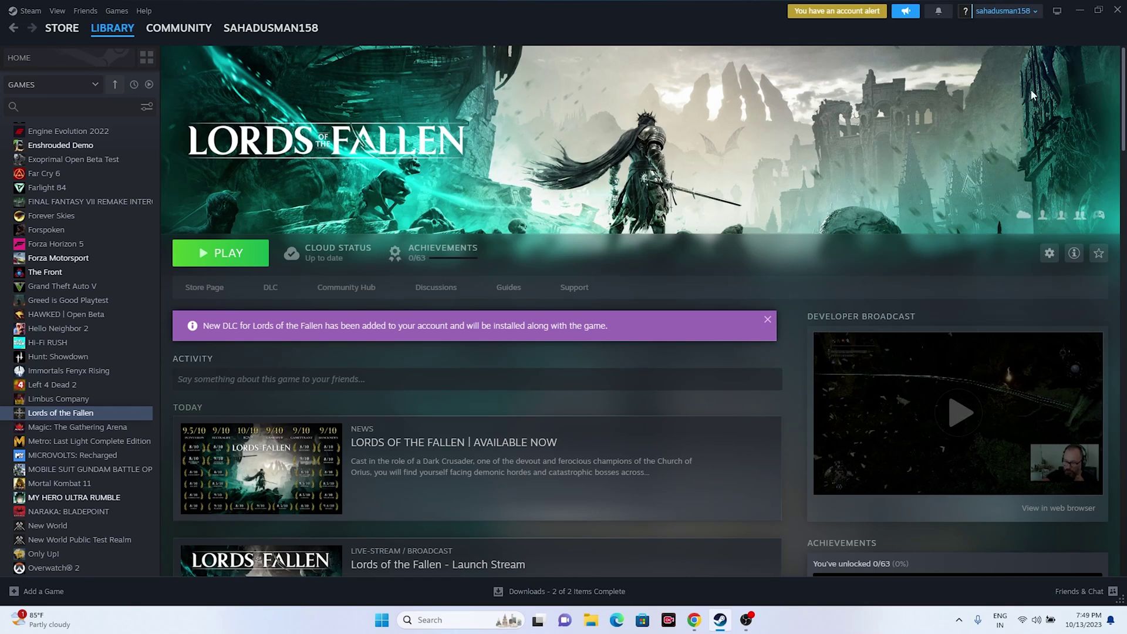
{"action": "left_click", "coordinate": [1078, 12]}
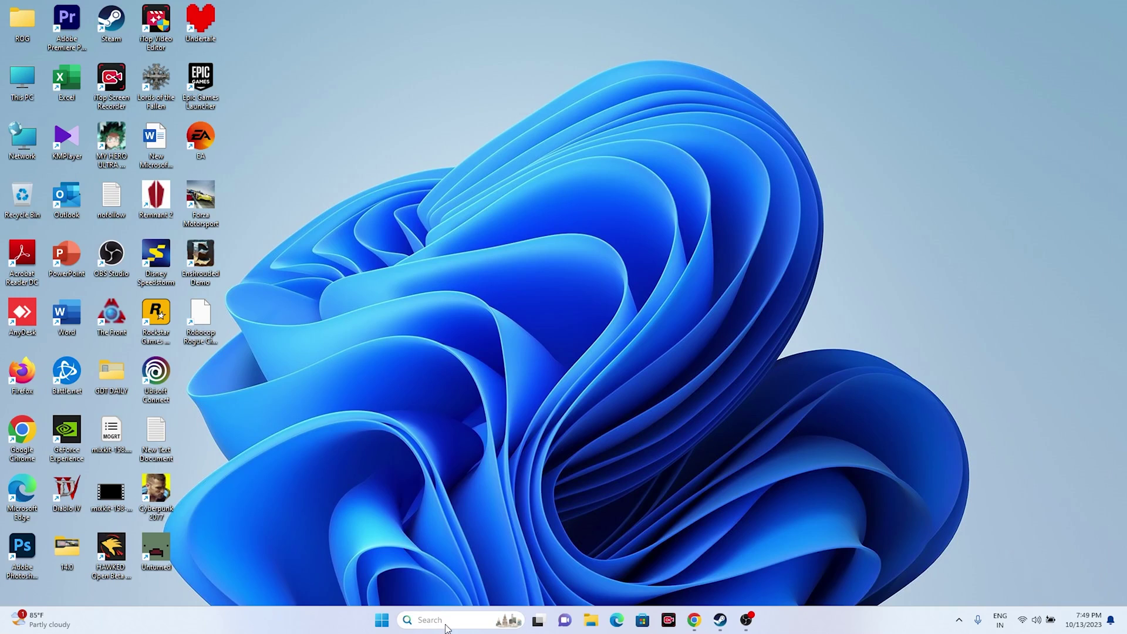
- Open the Windows Graphics settings and look through the list of custom options for apps
{"action": "left_click", "coordinate": [446, 625]}
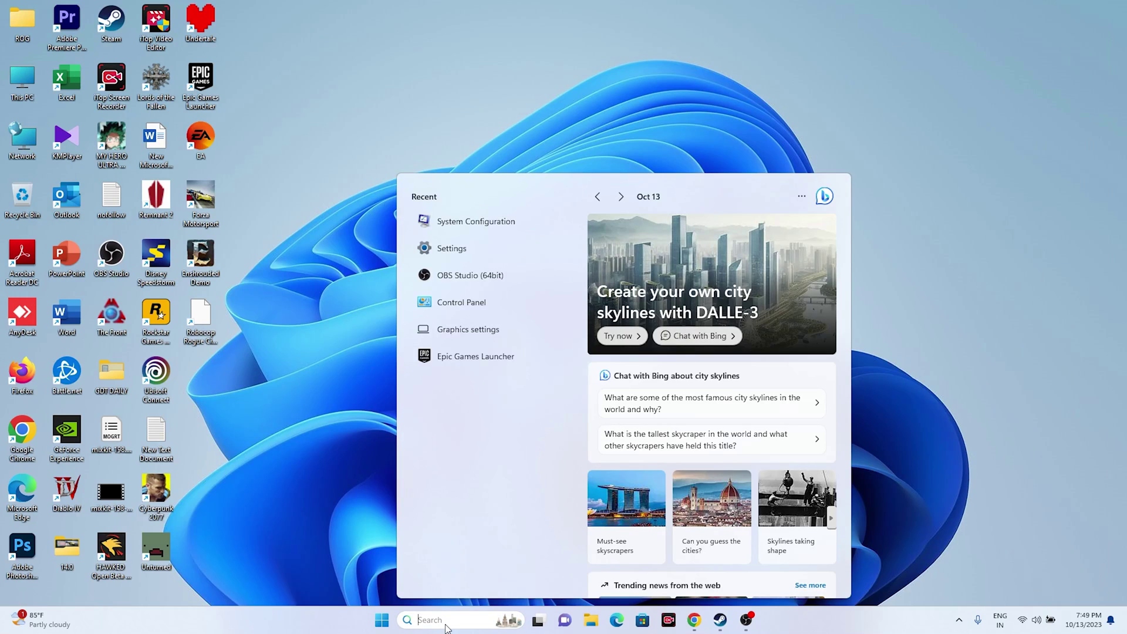
{"action": "left_click", "coordinate": [476, 331]}
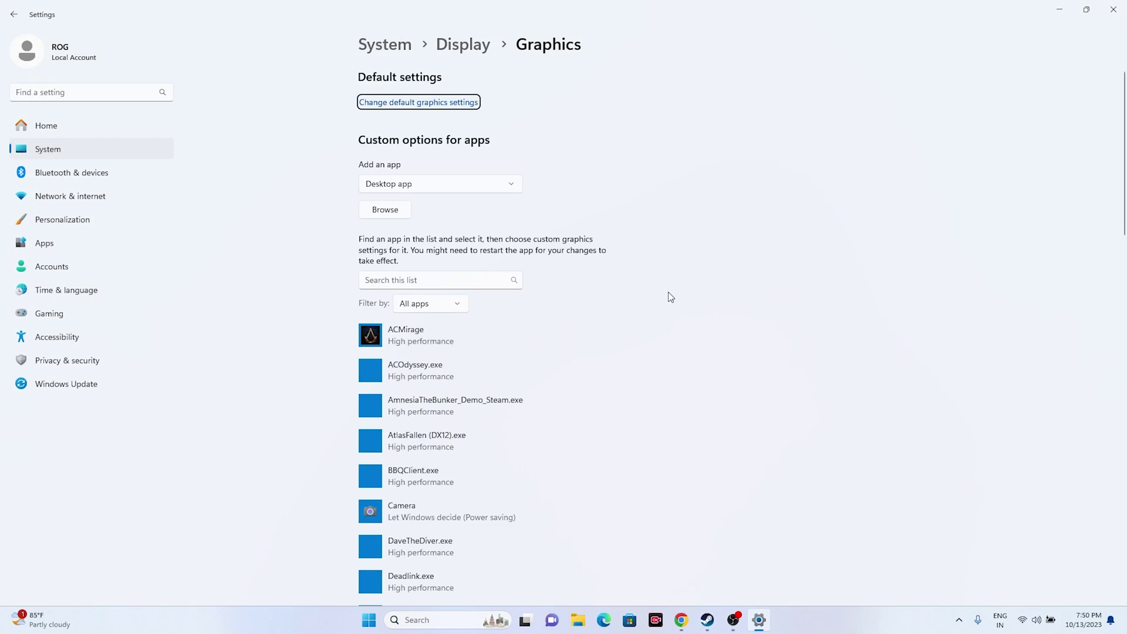
{"action": "scroll", "coordinate": [669, 295], "scroll_direction": "down", "scroll_amount": 6}
{"action": "scroll", "coordinate": [669, 295], "scroll_direction": "up", "scroll_amount": 5}
{"action": "scroll", "coordinate": [671, 296], "scroll_direction": "up", "scroll_amount": 1}
- Browse for a desktop app to add to the custom graphics options and open the Steam folder in C:\Program Files (x86)
{"action": "left_click", "coordinate": [386, 210]}
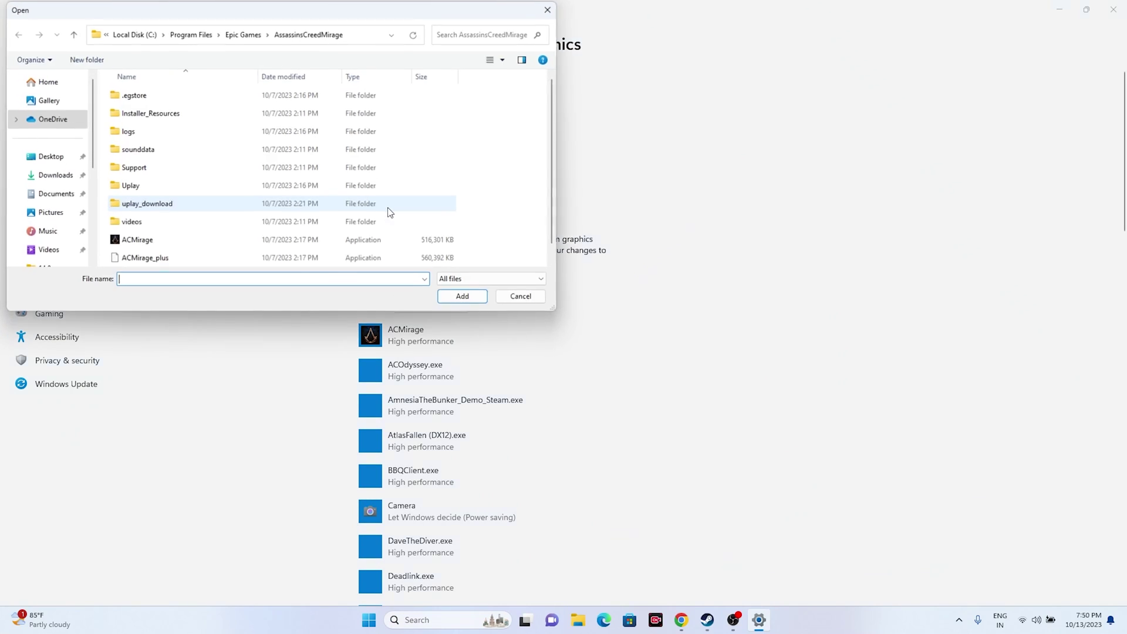
{"action": "scroll", "coordinate": [67, 206], "scroll_direction": "down", "scroll_amount": 3}
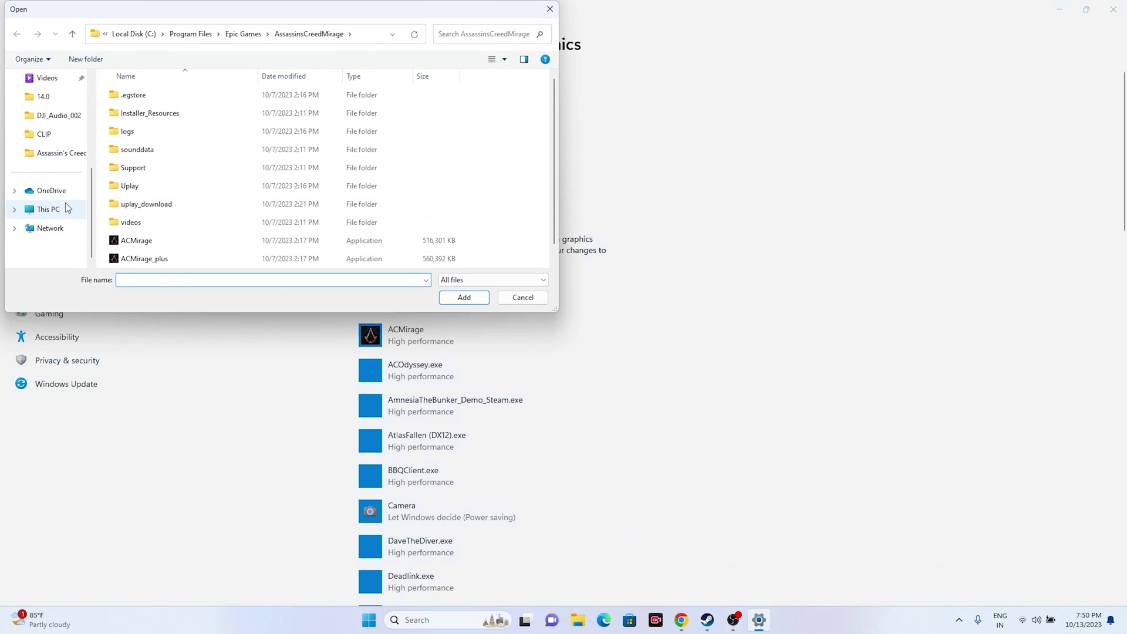
{"action": "left_click", "coordinate": [66, 206]}
{"action": "double_click", "coordinate": [195, 106]}
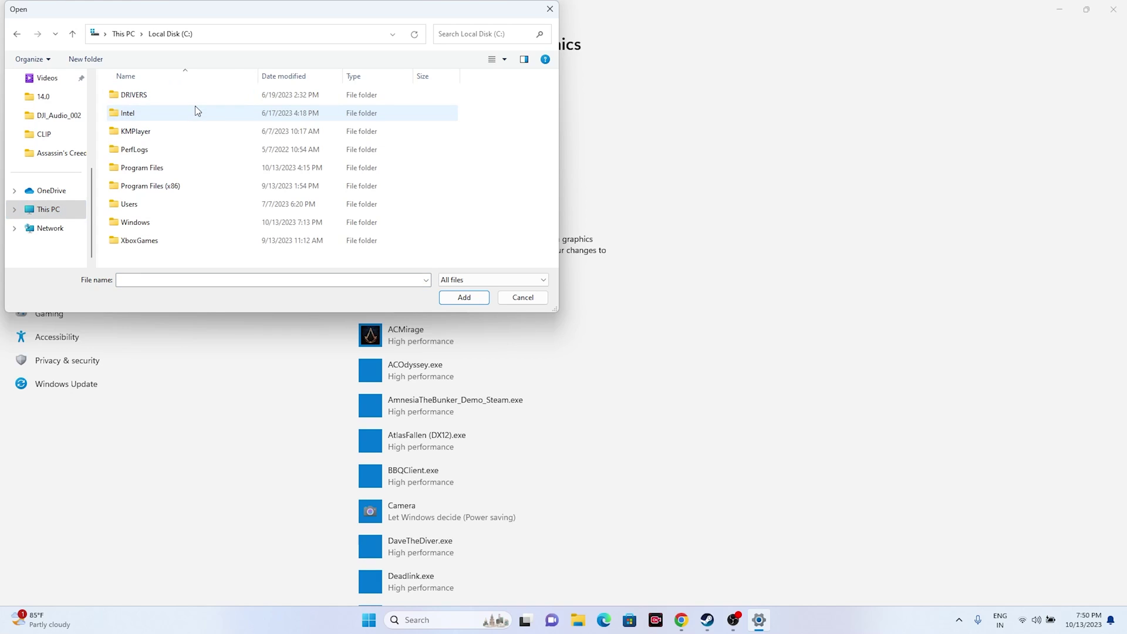
{"action": "double_click", "coordinate": [177, 185]}
{"action": "scroll", "coordinate": [228, 181], "scroll_direction": "down", "scroll_amount": 3}
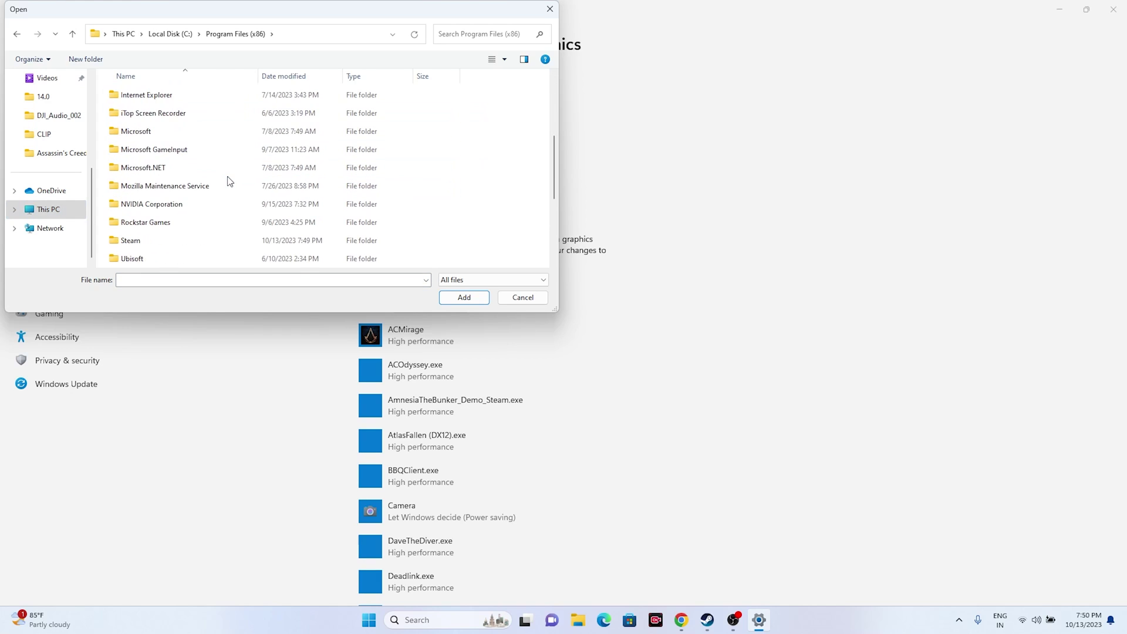
{"action": "scroll", "coordinate": [229, 181], "scroll_direction": "down", "scroll_amount": 3}
{"action": "scroll", "coordinate": [172, 170], "scroll_direction": "up", "scroll_amount": 3}
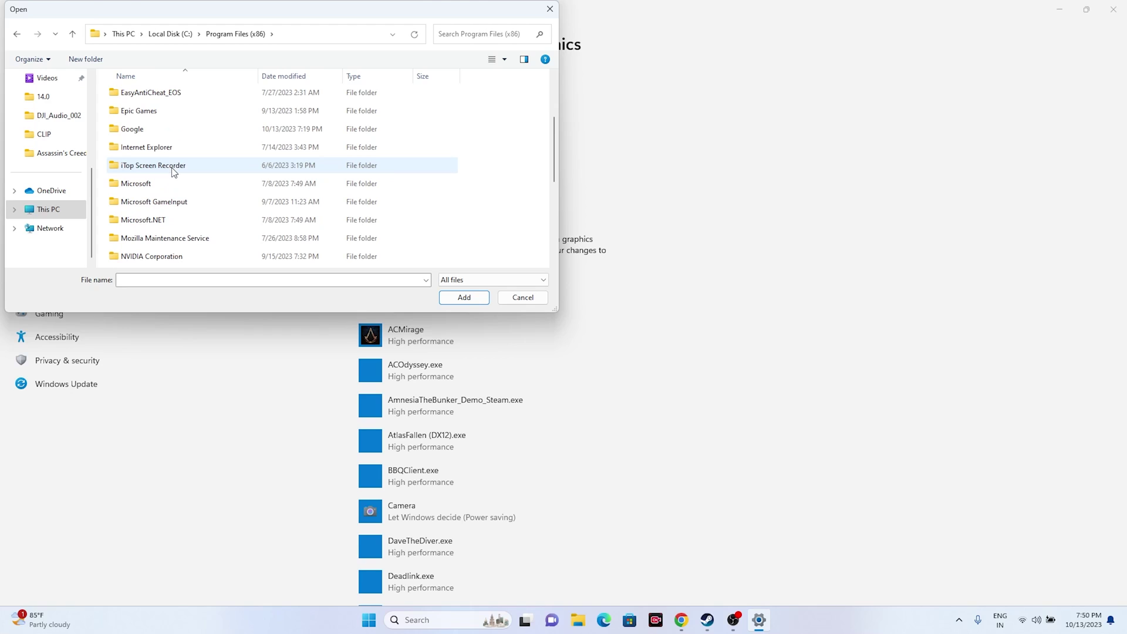
{"action": "scroll", "coordinate": [160, 186], "scroll_direction": "up", "scroll_amount": 3}
{"action": "scroll", "coordinate": [159, 184], "scroll_direction": "down", "scroll_amount": 4}
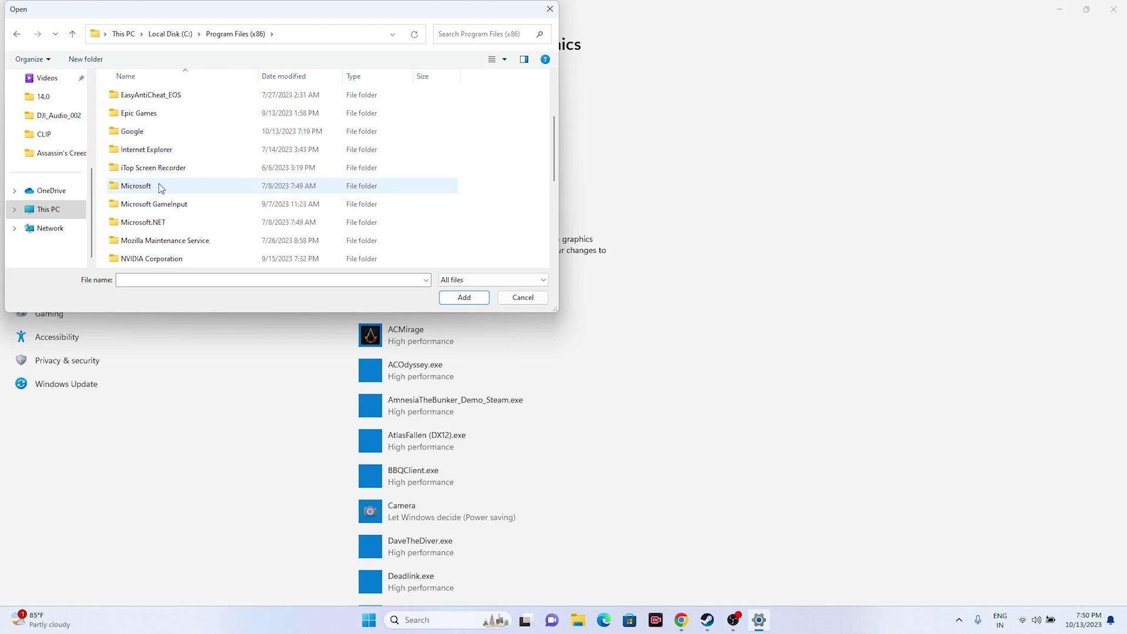
{"action": "double_click", "coordinate": [154, 186]}
- Add the LOTF2 application from steamapps\common\Lords of the Fallen to the custom graphics options list
{"action": "scroll", "coordinate": [184, 170], "scroll_direction": "down", "scroll_amount": 4}
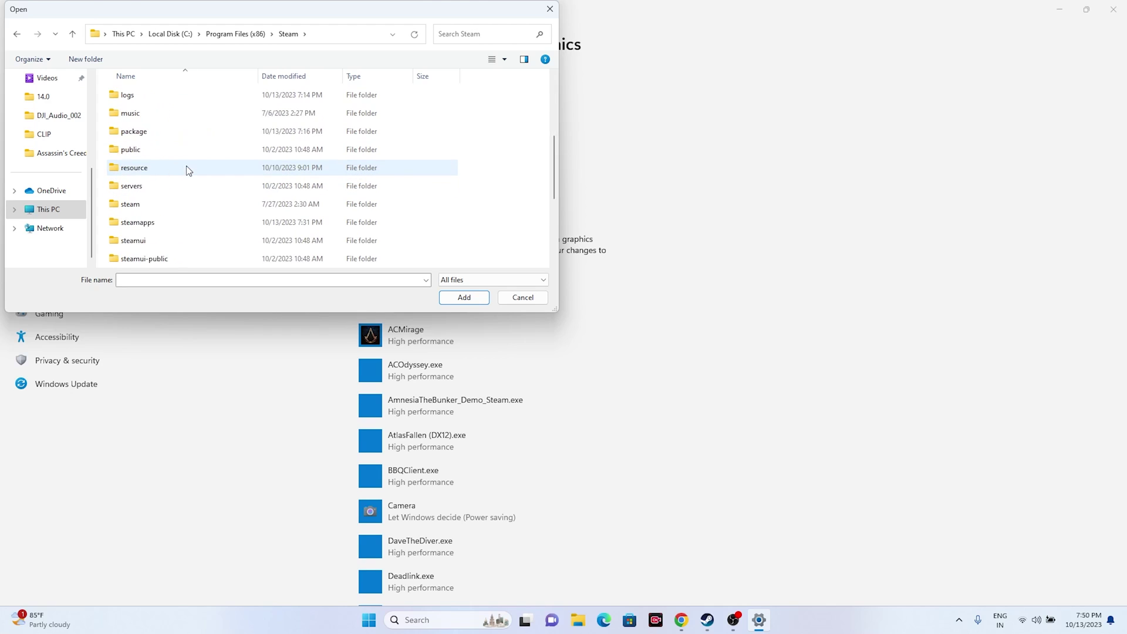
{"action": "left_click", "coordinate": [155, 169]}
{"action": "left_click", "coordinate": [157, 170]}
{"action": "left_click", "coordinate": [191, 171]}
{"action": "double_click", "coordinate": [191, 170]}
{"action": "double_click", "coordinate": [168, 95]}
{"action": "scroll", "coordinate": [179, 176], "scroll_direction": "down", "scroll_amount": 7}
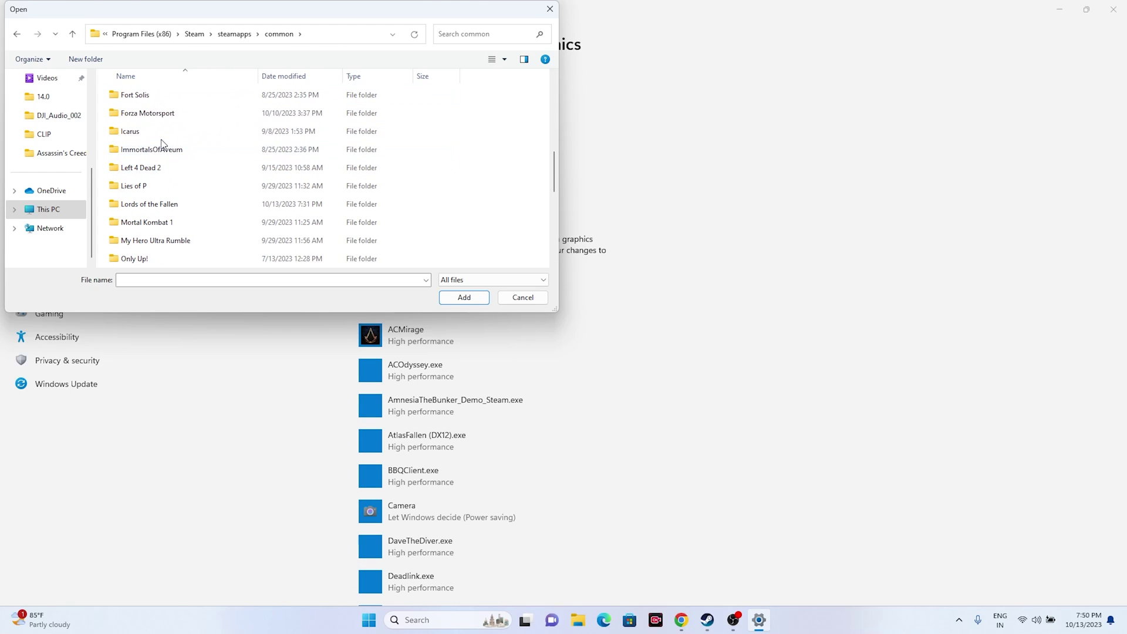
{"action": "double_click", "coordinate": [168, 204]}
{"action": "left_click", "coordinate": [157, 151]}
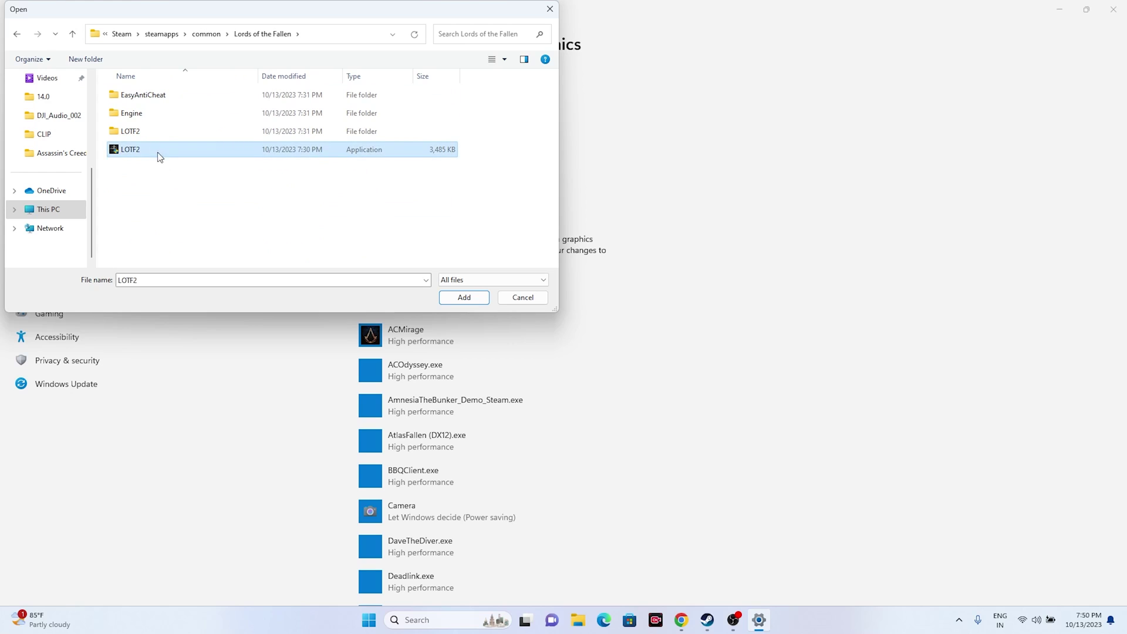
{"action": "left_click", "coordinate": [467, 299]}
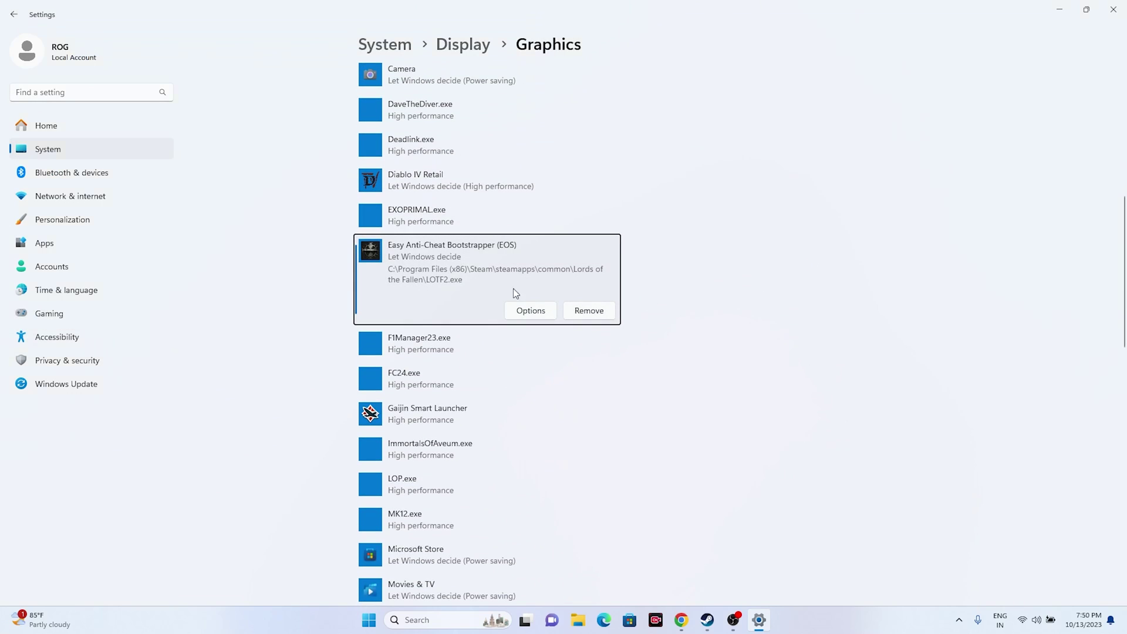
- Set the graphics preference of the added LOTF2.exe entry to High performance, save it, and close Settings
{"action": "left_click", "coordinate": [522, 311]}
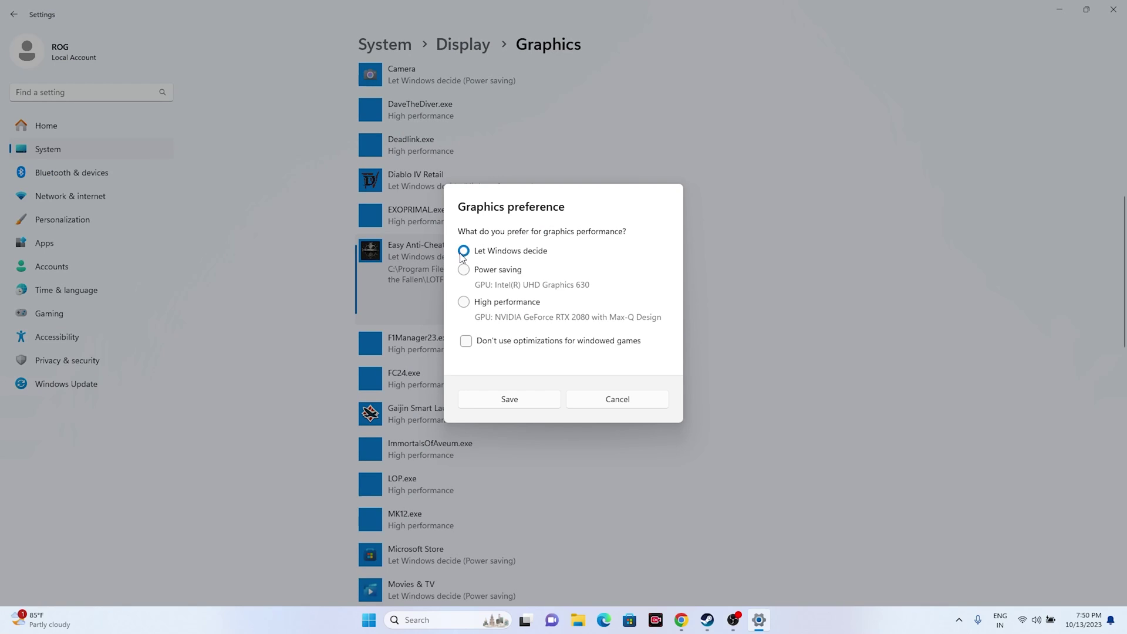
{"action": "left_click", "coordinate": [464, 301]}
{"action": "left_click", "coordinate": [521, 398]}
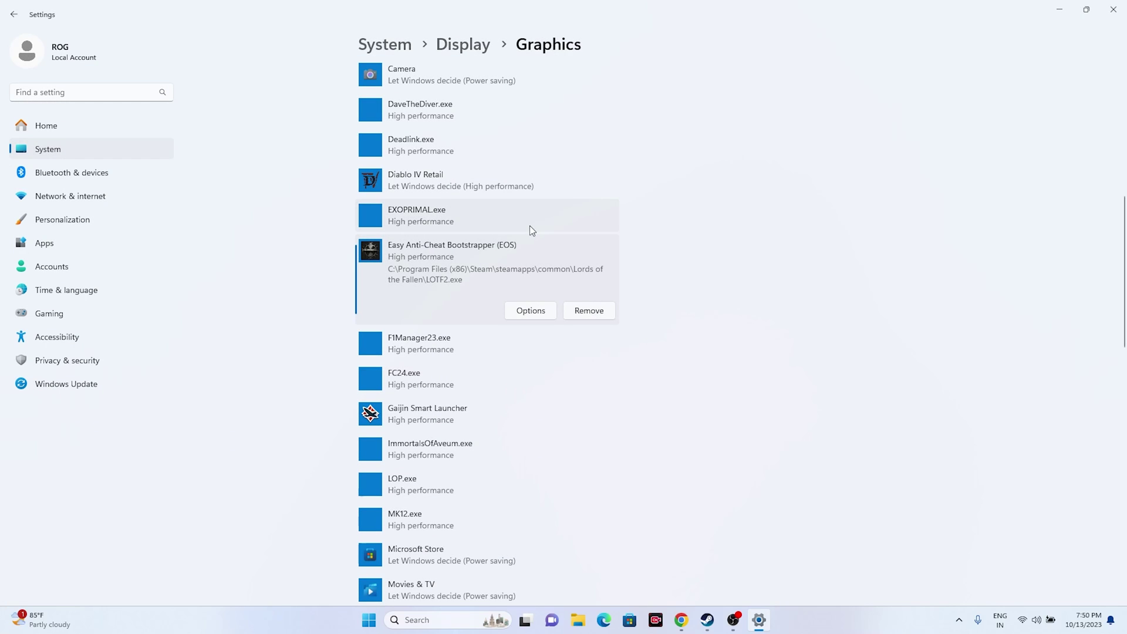
{"action": "left_click", "coordinate": [1113, 9]}
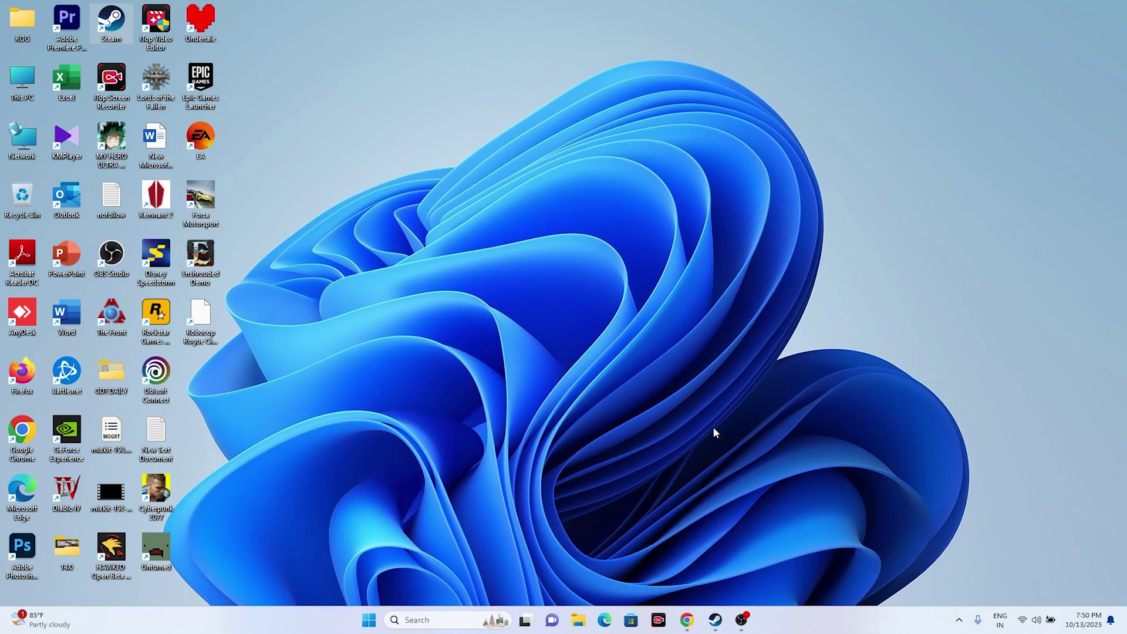
{"action": "left_click", "coordinate": [720, 620]}
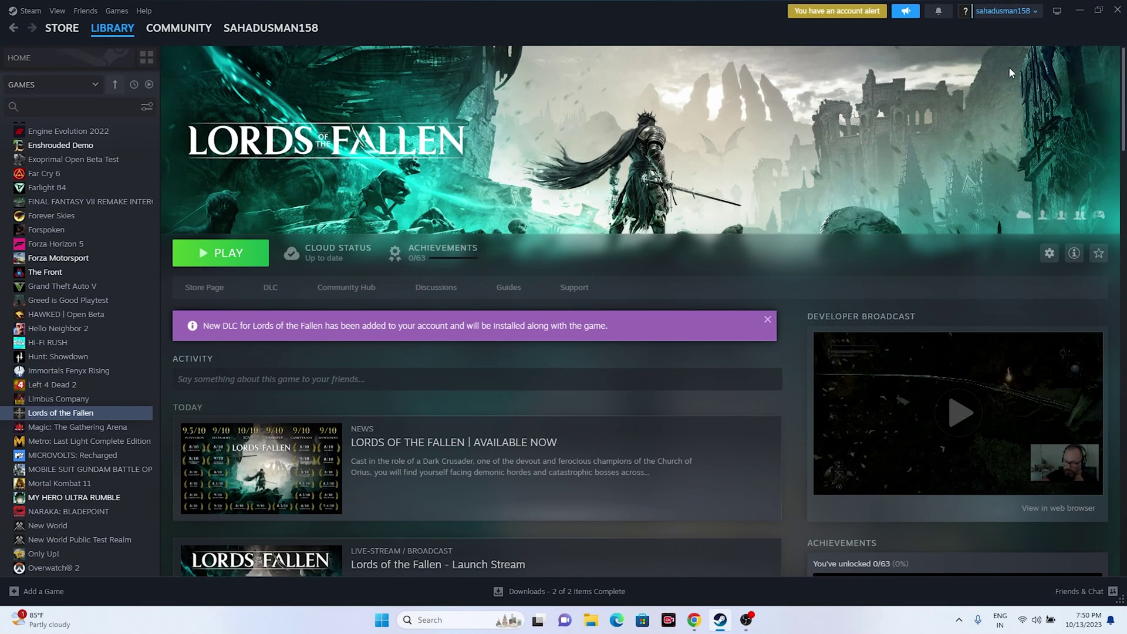
{"action": "left_click", "coordinate": [1079, 9]}
- Open the virtual memory settings from the advanced system performance options and choose a custom paging file size for drive C:
{"action": "left_click", "coordinate": [453, 617]}
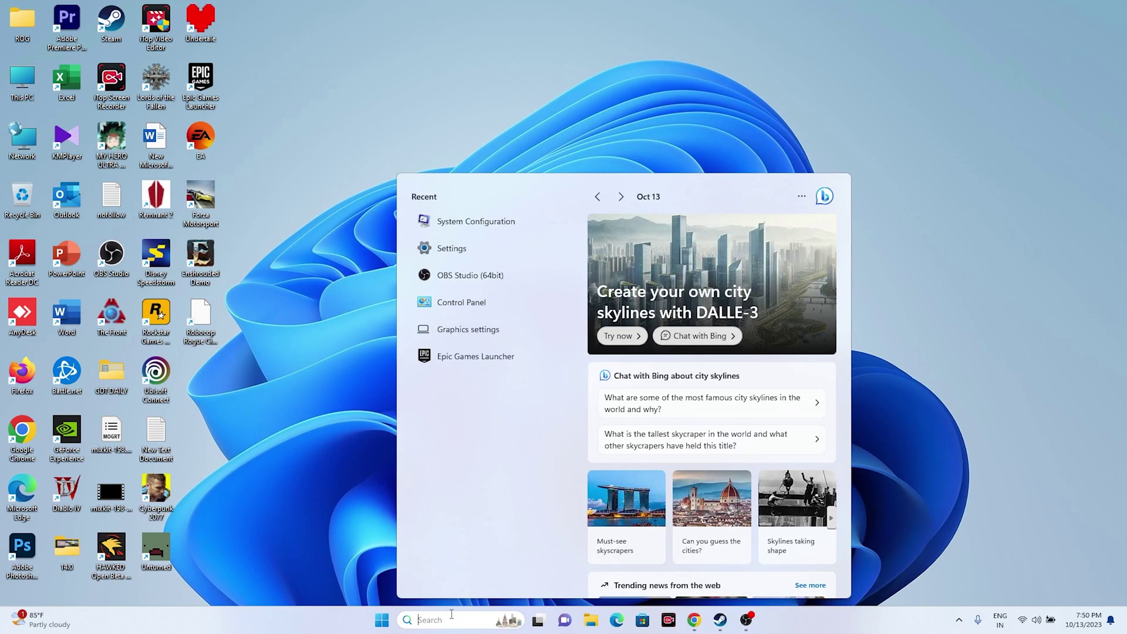
{"action": "type", "text": "view"}
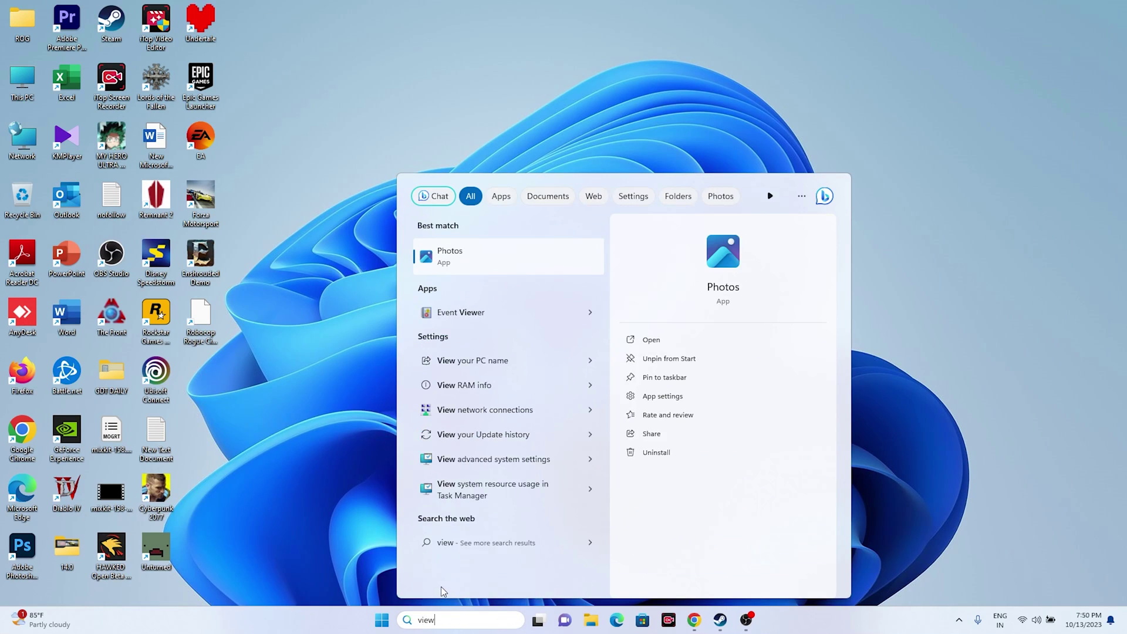
{"action": "left_click", "coordinate": [521, 295]}
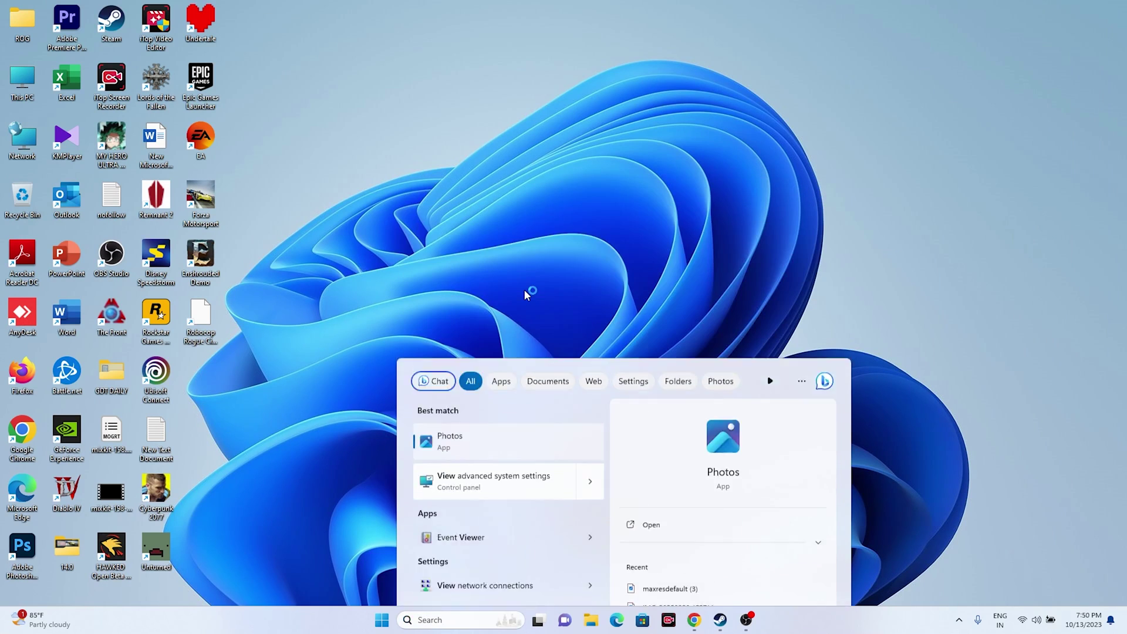
{"action": "left_click", "coordinate": [267, 171]}
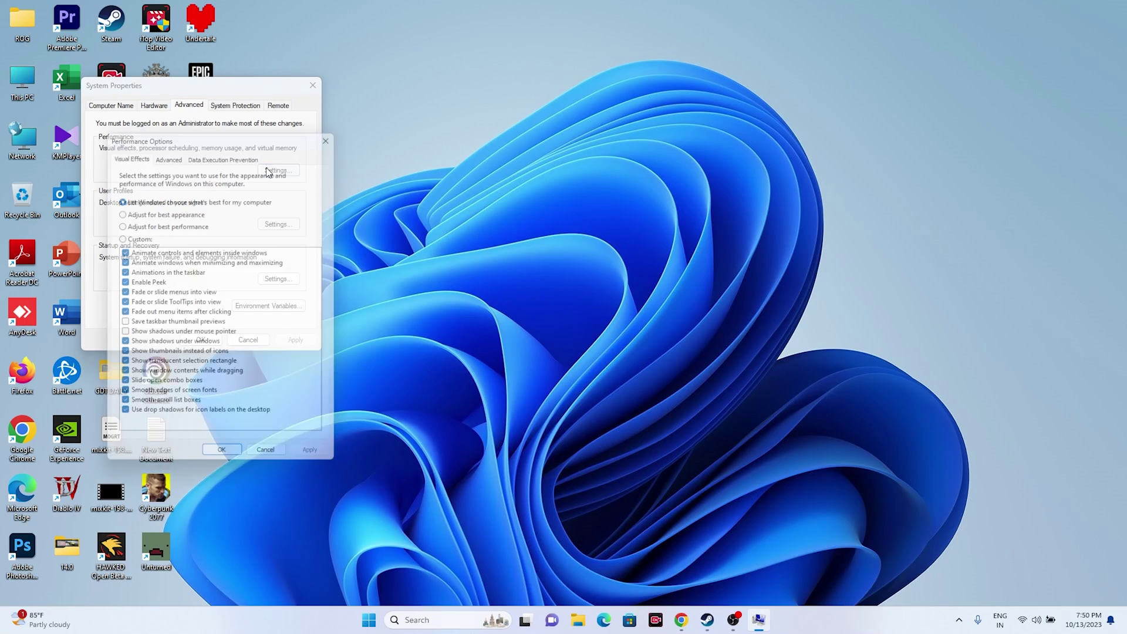
{"action": "left_click", "coordinate": [168, 150]}
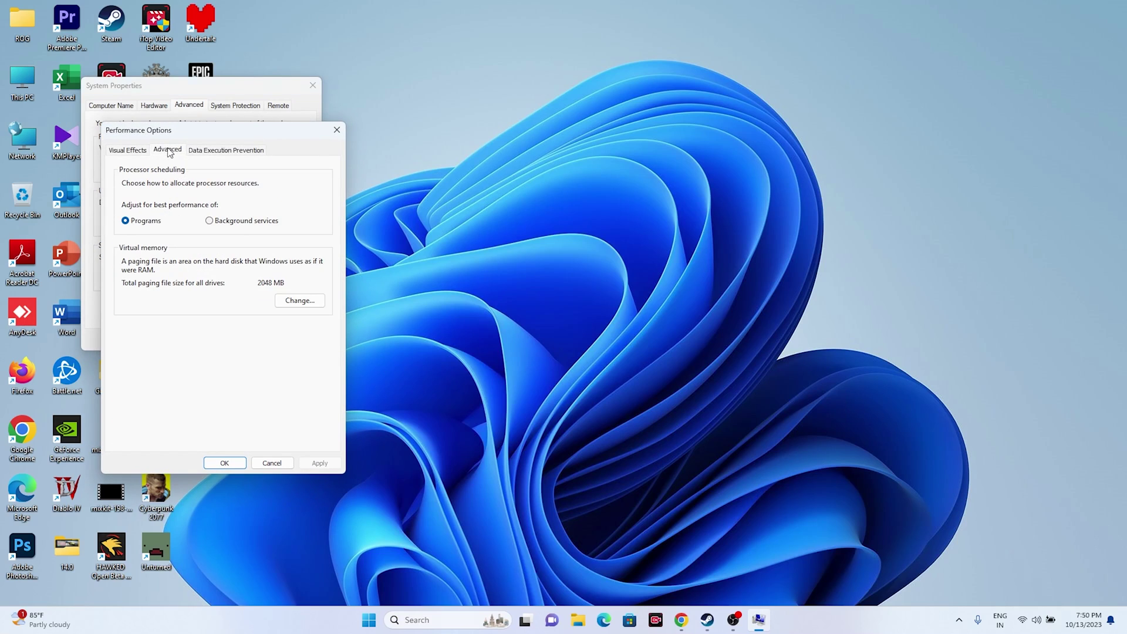
{"action": "left_click", "coordinate": [308, 302]}
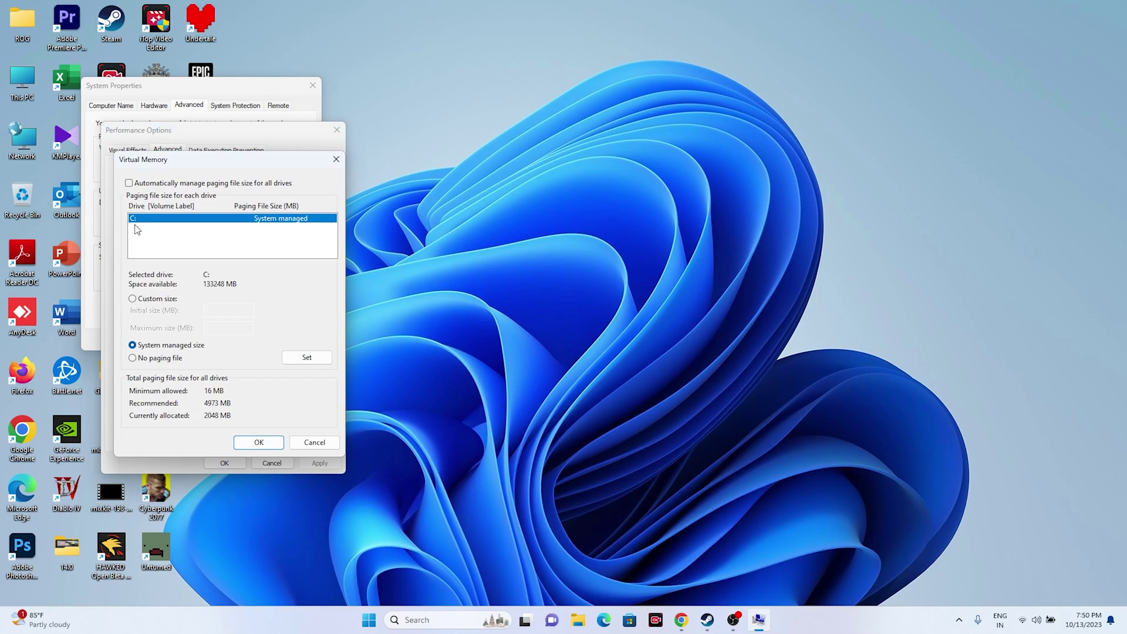
{"action": "left_click", "coordinate": [133, 299]}
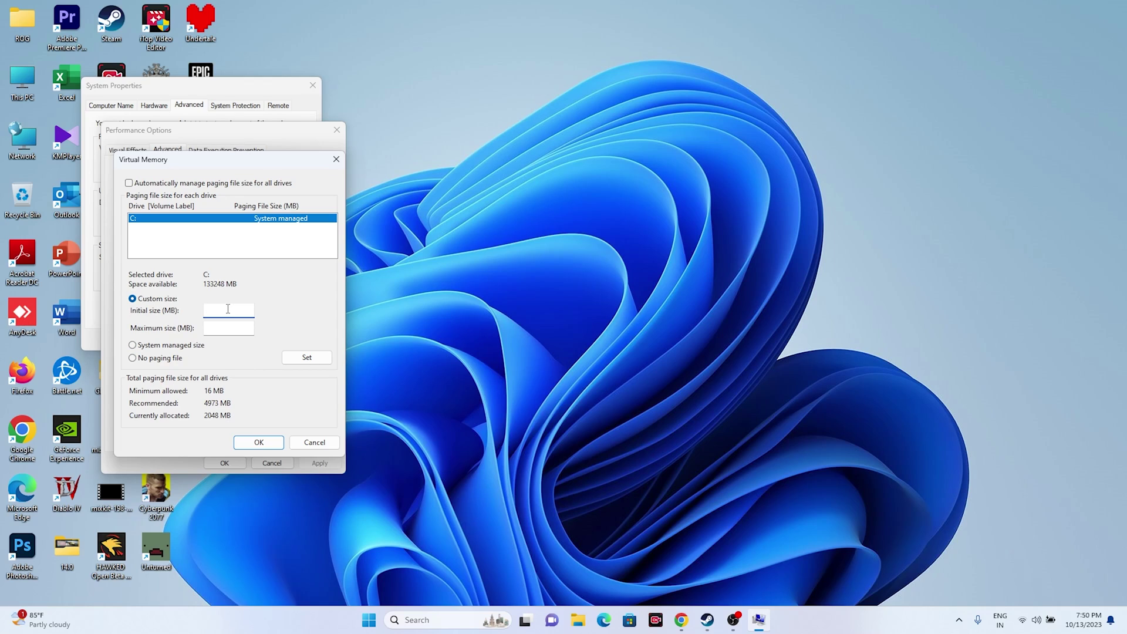
{"action": "left_click", "coordinate": [226, 327]}
- Open Calculator and multiply 32 by 1024
{"action": "left_click", "coordinate": [415, 619]}
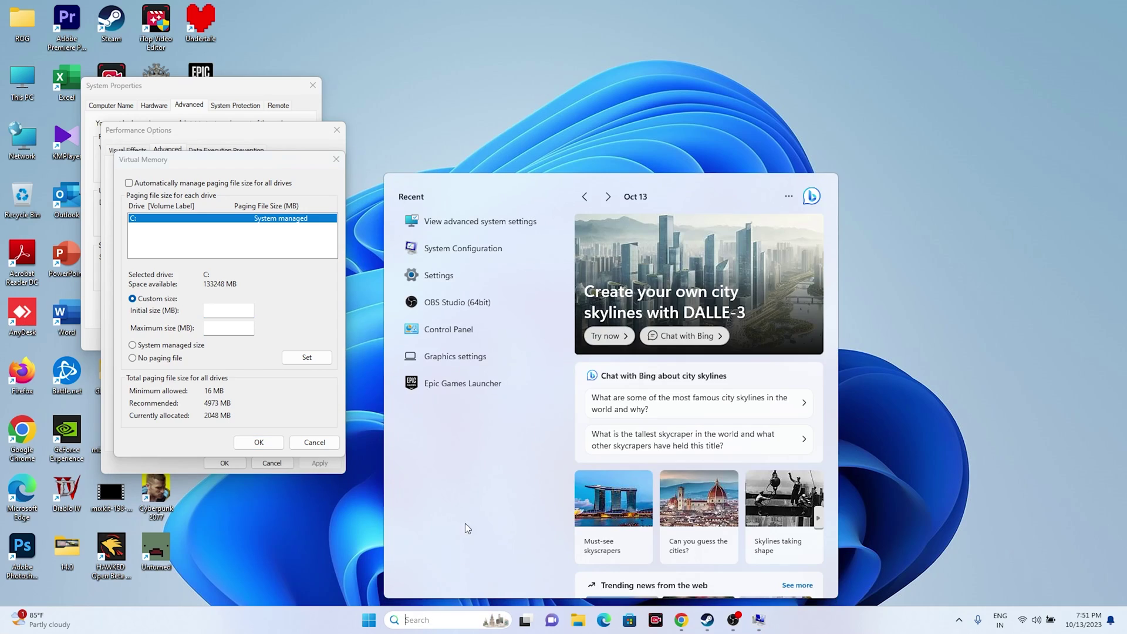
{"action": "type", "text": "calcu"}
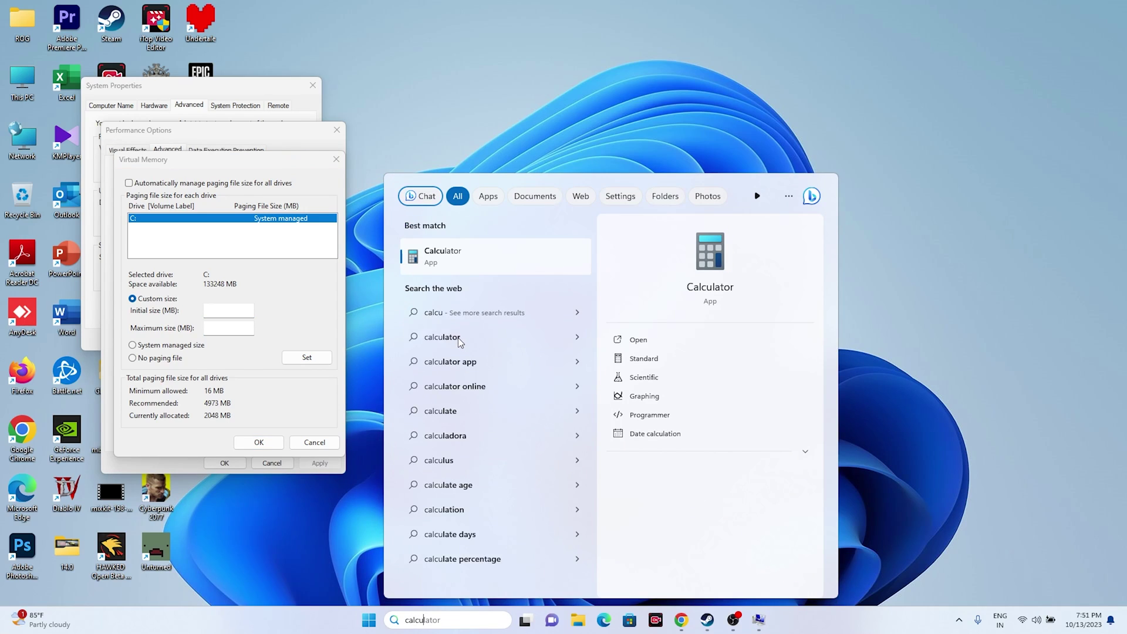
{"action": "left_click", "coordinate": [499, 261]}
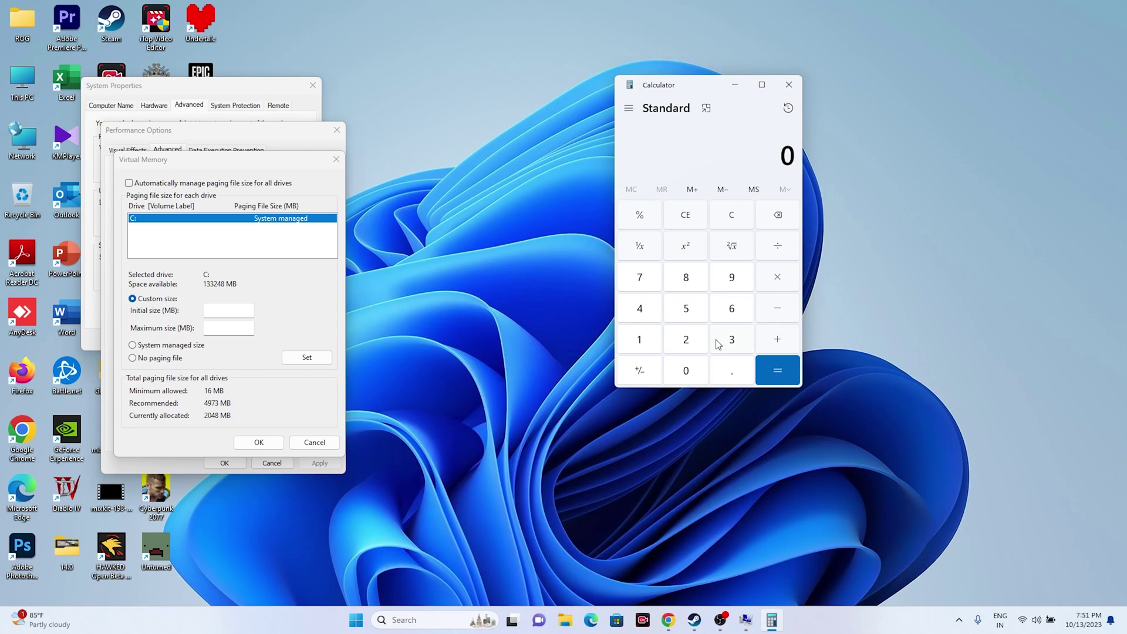
{"action": "left_click", "coordinate": [730, 344]}
{"action": "left_click", "coordinate": [690, 344]}
{"action": "left_click", "coordinate": [773, 282]}
{"action": "left_click", "coordinate": [639, 340]}
{"action": "left_click", "coordinate": [684, 386]}
{"action": "left_click", "coordinate": [688, 343]}
{"action": "left_click", "coordinate": [641, 312]}
{"action": "left_click", "coordinate": [758, 368]}
- Multiply the result by 1.5 and copy the calculated 49,152 into the paging file's initial size in MB
{"action": "left_click", "coordinate": [770, 280]}
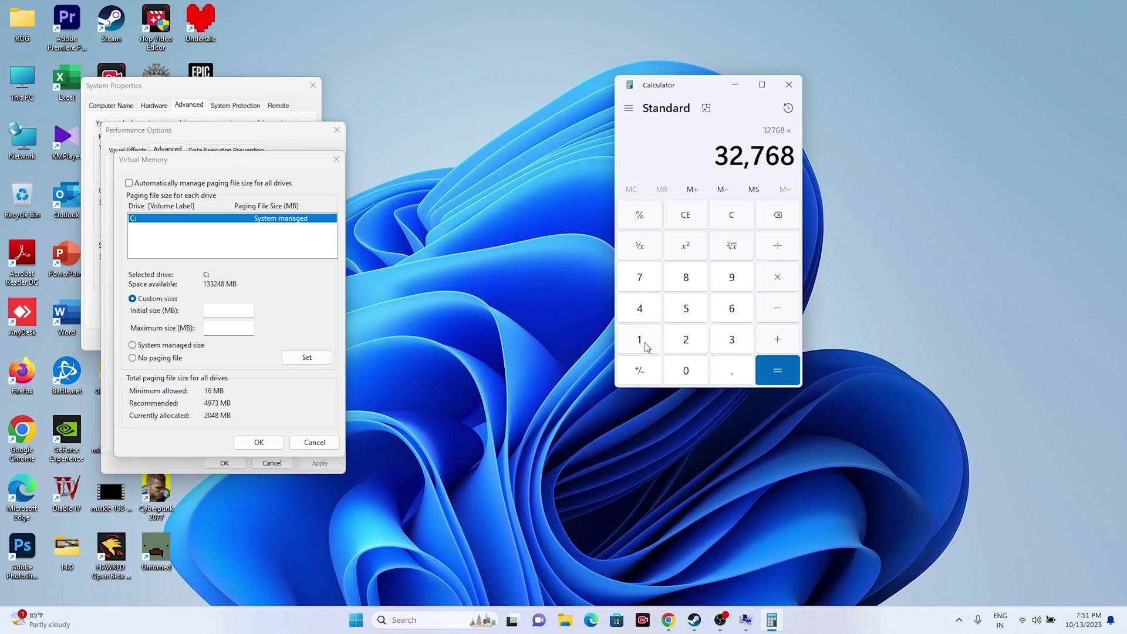
{"action": "left_click", "coordinate": [645, 345]}
{"action": "left_click", "coordinate": [724, 371]}
{"action": "left_click", "coordinate": [691, 320]}
{"action": "left_click", "coordinate": [774, 370]}
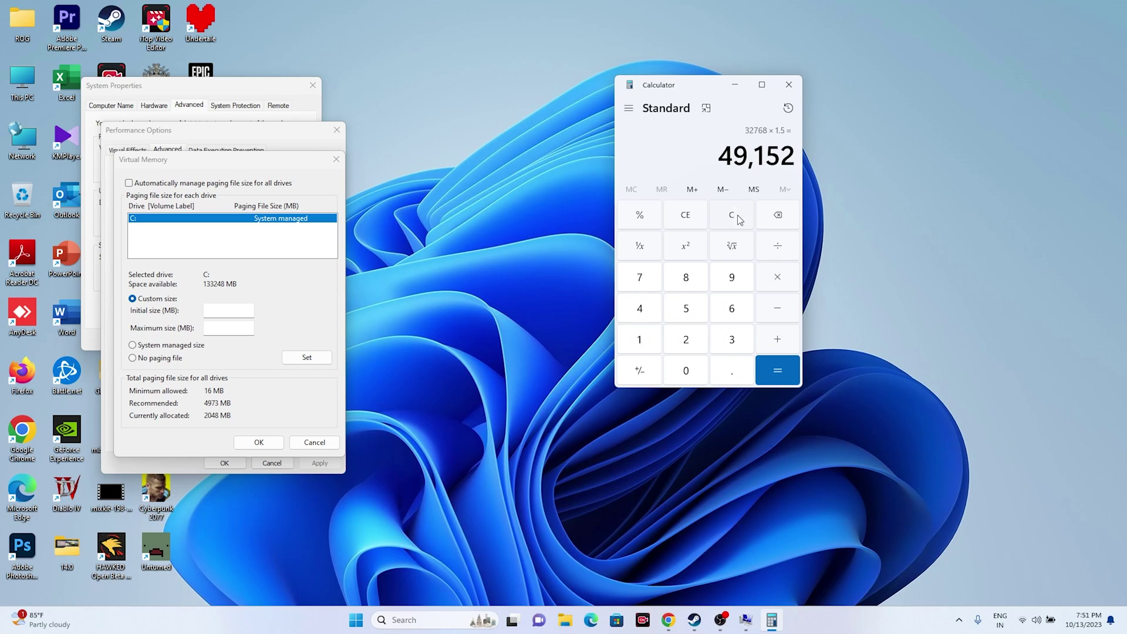
{"action": "right_click", "coordinate": [784, 162]}
{"action": "left_click", "coordinate": [816, 176]}
{"action": "right_click", "coordinate": [247, 311]}
{"action": "left_click", "coordinate": [270, 365]}
{"action": "key", "text": "Tab"}
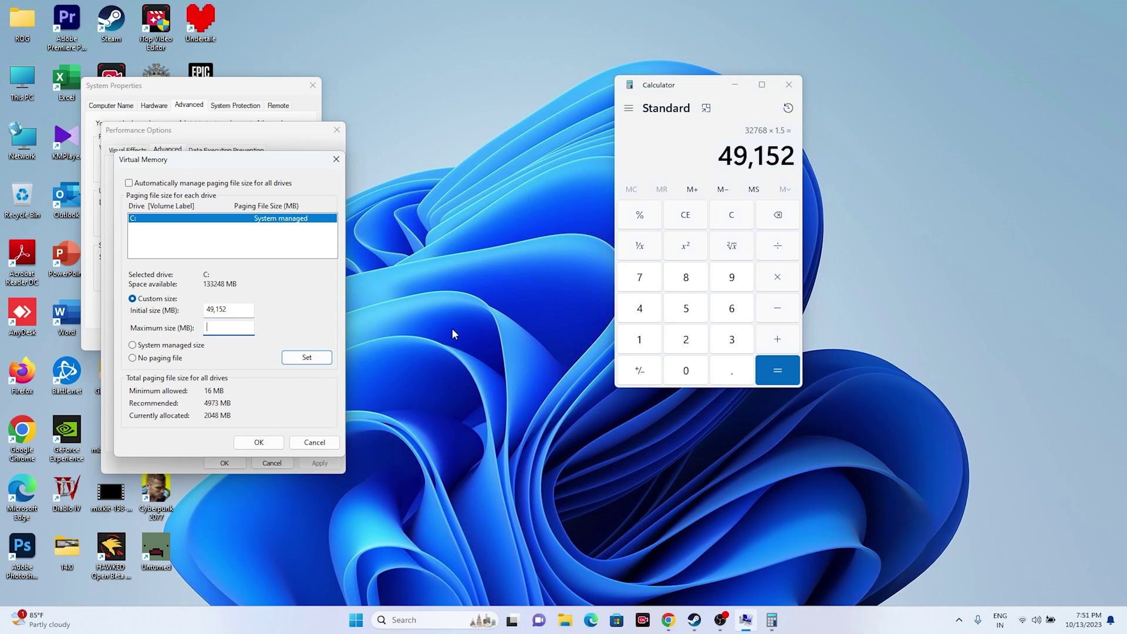
- Clear the calculation and work out 32 times 1024 times 3 for the maximum paging file size
{"action": "left_click", "coordinate": [732, 223]}
{"action": "left_click", "coordinate": [726, 338]}
{"action": "left_click", "coordinate": [686, 342]}
{"action": "left_click", "coordinate": [772, 280]}
{"action": "left_click", "coordinate": [640, 337]}
{"action": "left_click", "coordinate": [669, 369]}
{"action": "left_click", "coordinate": [683, 340]}
{"action": "left_click", "coordinate": [640, 309]}
{"action": "left_click", "coordinate": [775, 370]}
{"action": "left_click", "coordinate": [781, 280]}
{"action": "left_click", "coordinate": [737, 346]}
{"action": "left_click", "coordinate": [766, 369]}
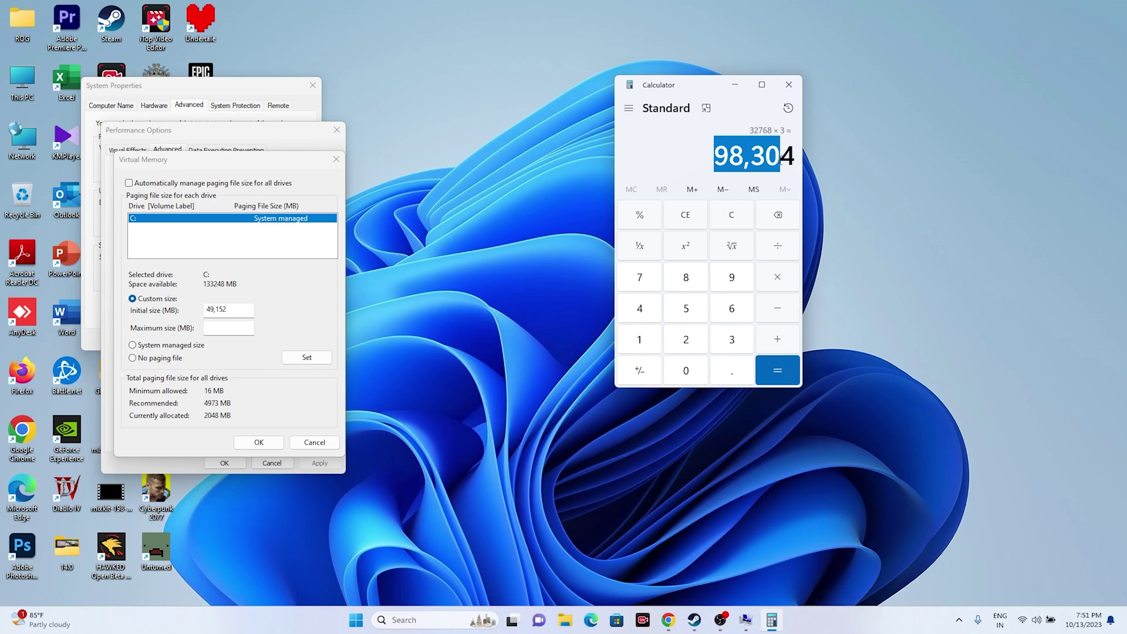
- Paste the calculated 98,304 as the maximum paging file size, accept the virtual memory and performance dialogs, and close System Properties and Calculator
{"action": "left_click_drag", "start_coordinate": [715, 157], "coordinate": [796, 158]}
{"action": "key", "text": "super+c"}
{"action": "right_click", "coordinate": [241, 327]}
{"action": "left_click", "coordinate": [267, 379]}
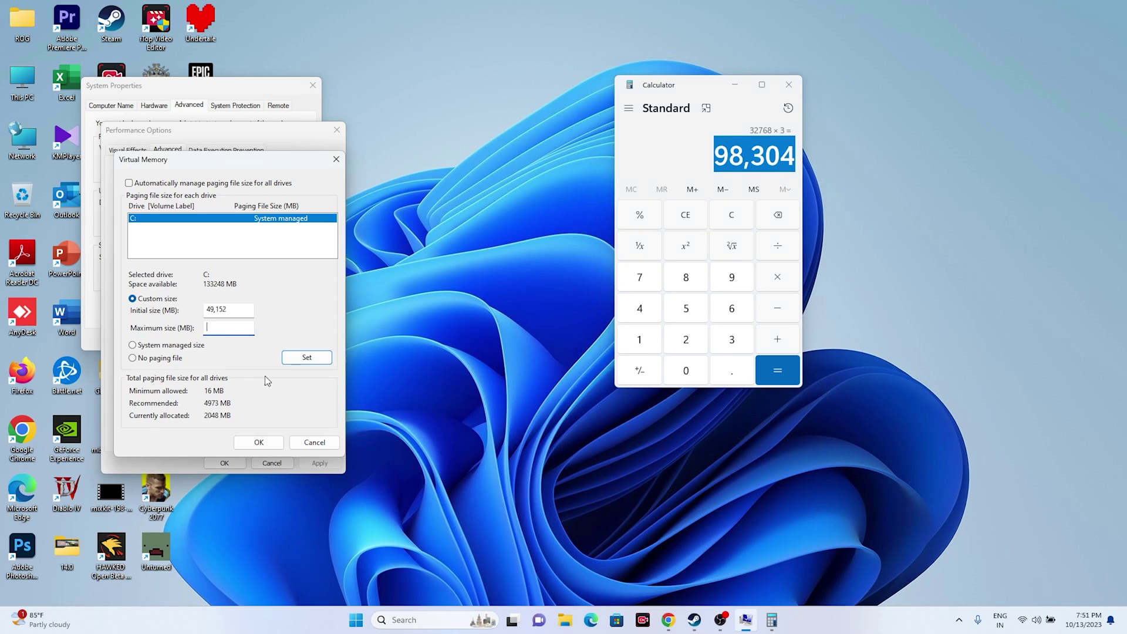
{"action": "left_click", "coordinate": [262, 446]}
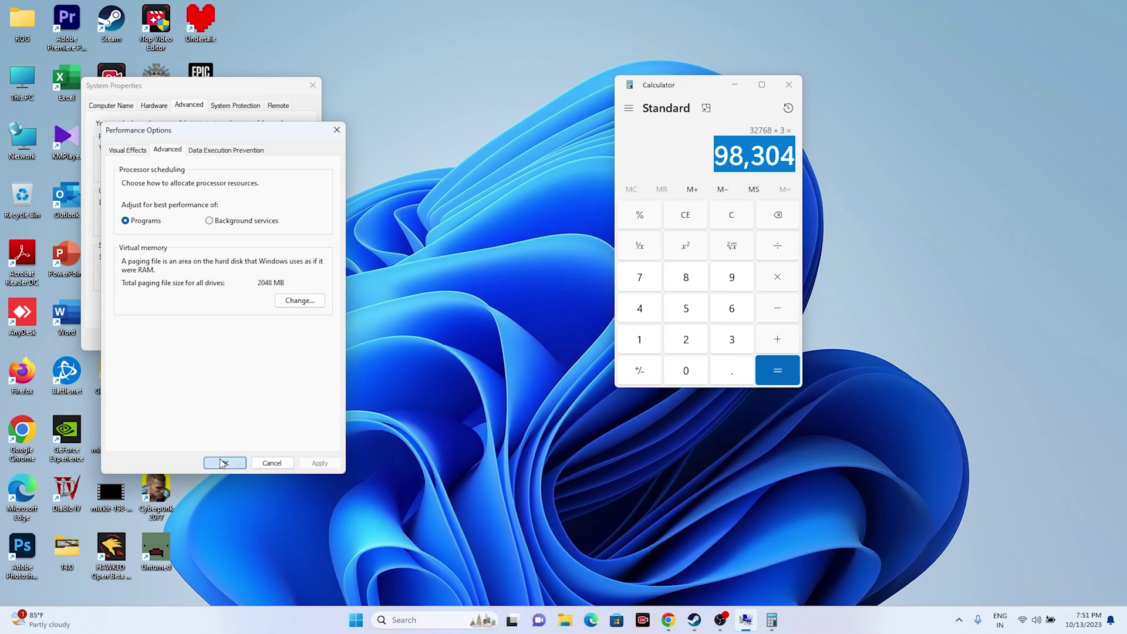
{"action": "left_click", "coordinate": [224, 463]}
{"action": "left_click", "coordinate": [312, 85]}
{"action": "left_click", "coordinate": [788, 84]}
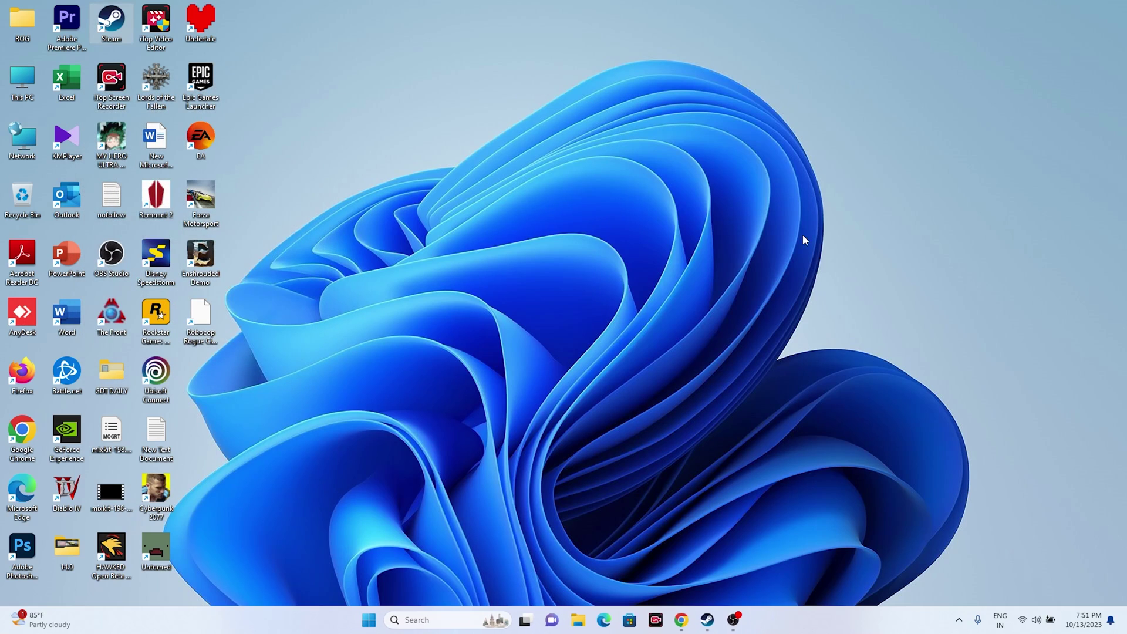
{"action": "left_click", "coordinate": [707, 620]}
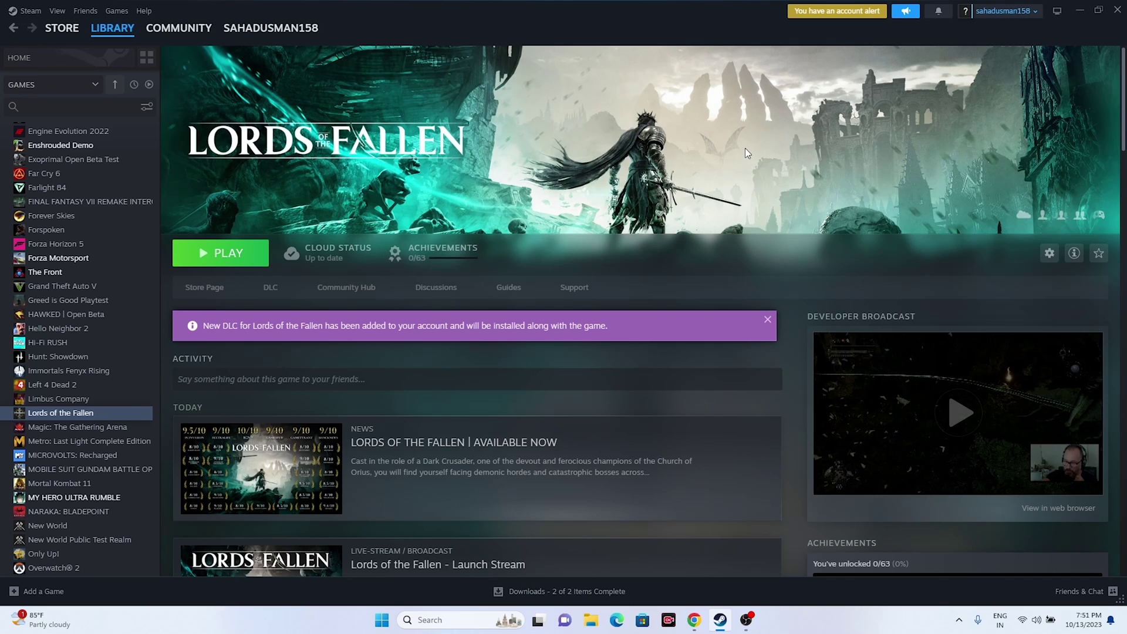
{"action": "left_click", "coordinate": [1080, 10]}
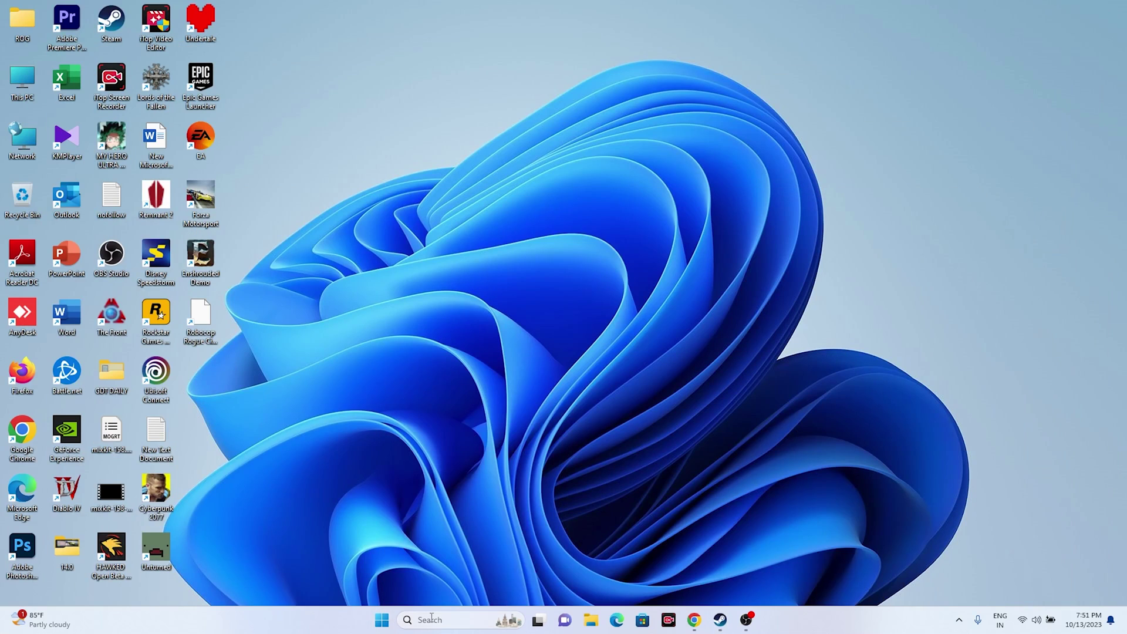
- Open the Windows Update page in Windows Settings to review the update status
{"action": "left_click", "coordinate": [434, 620]}
{"action": "left_click", "coordinate": [457, 301]}
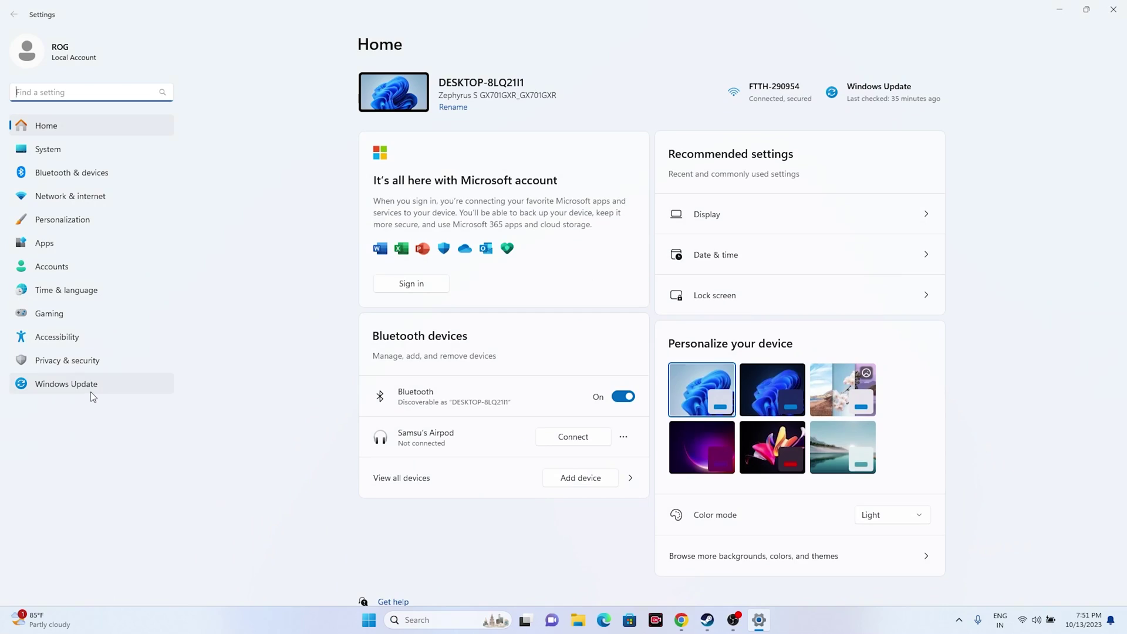
{"action": "left_click", "coordinate": [90, 392]}
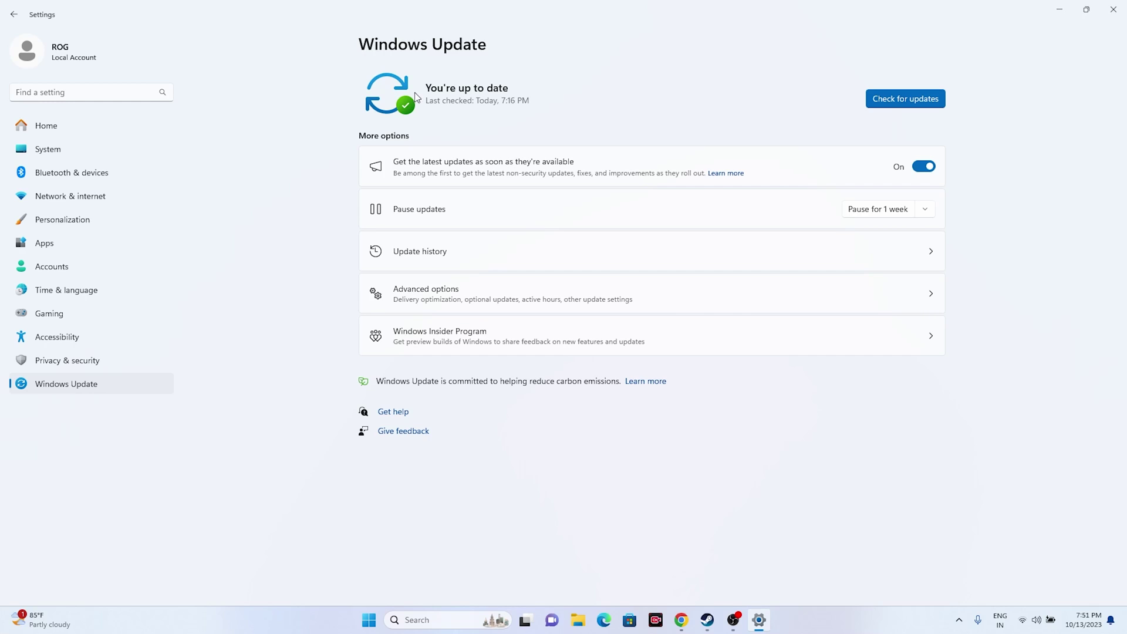
- Close Windows Settings and switch to Chrome to view the NVIDIA GeForce Drivers and AMD Drivers and Support pages
{"action": "left_click", "coordinate": [1114, 9]}
{"action": "left_click", "coordinate": [720, 620]}
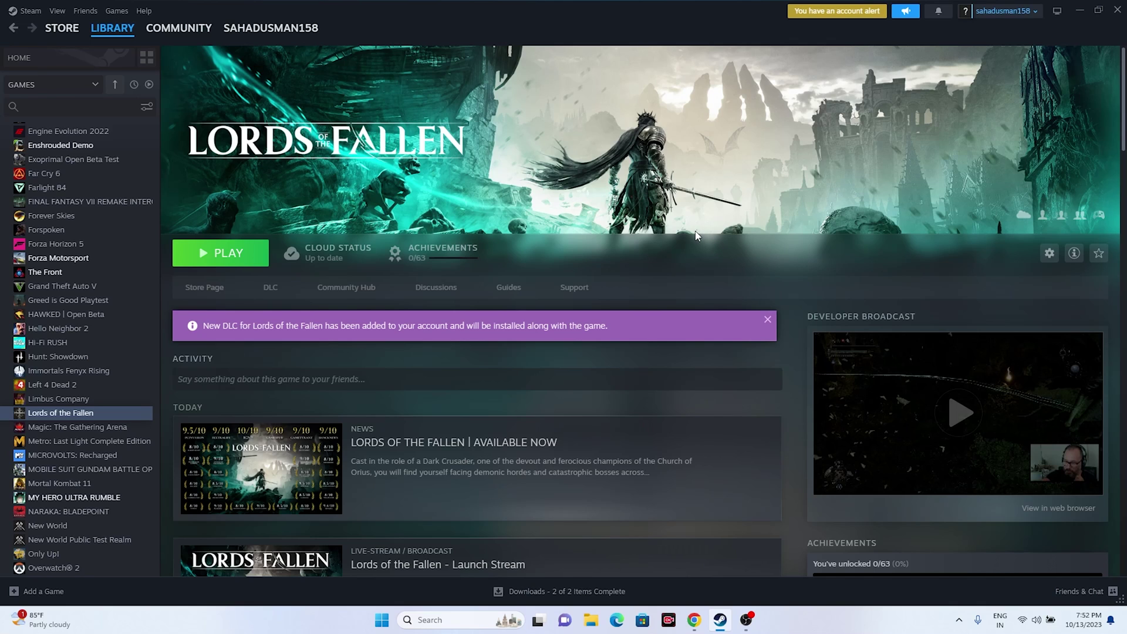
{"action": "left_click", "coordinate": [694, 619]}
{"action": "left_click", "coordinate": [657, 10]}
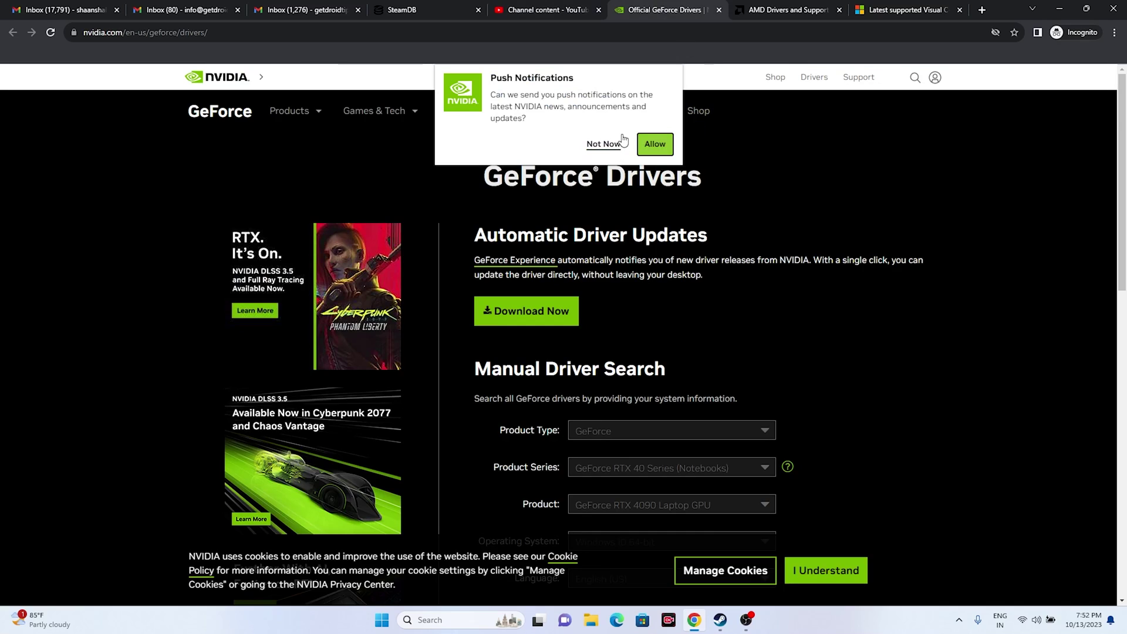
{"action": "left_click", "coordinate": [763, 7]}
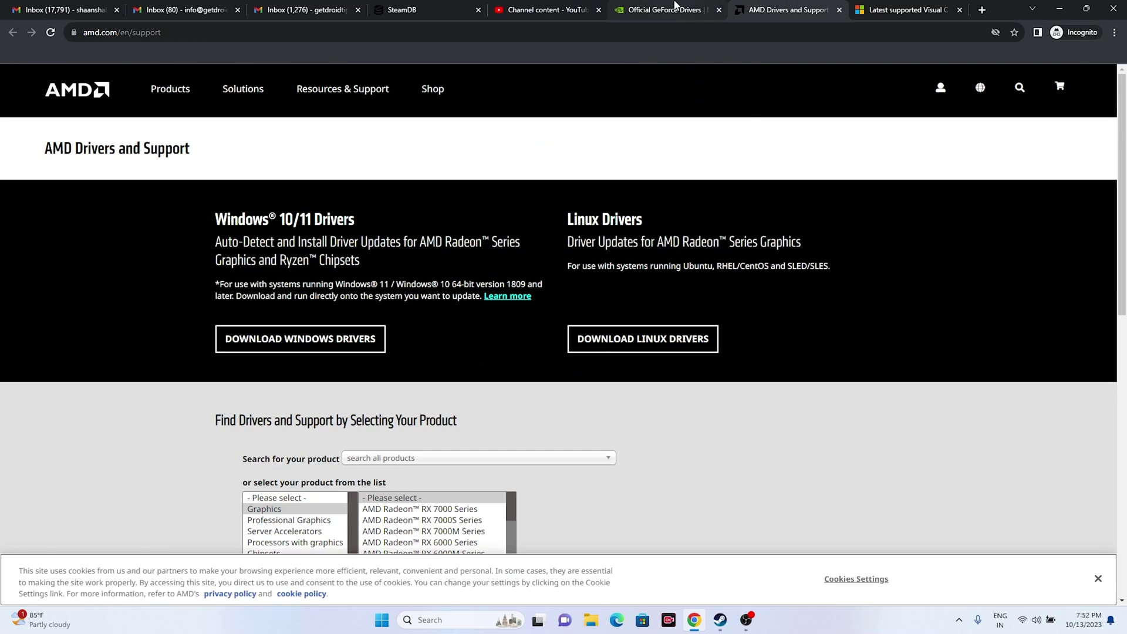
- In NVIDIA's manual driver search, choose GeForce, GeForce RTX 40 Series (Notebooks) and GeForce RTX 4090 Laptop GPU
{"action": "left_click", "coordinate": [675, 7]}
{"action": "scroll", "coordinate": [880, 205], "scroll_direction": "down", "scroll_amount": 3}
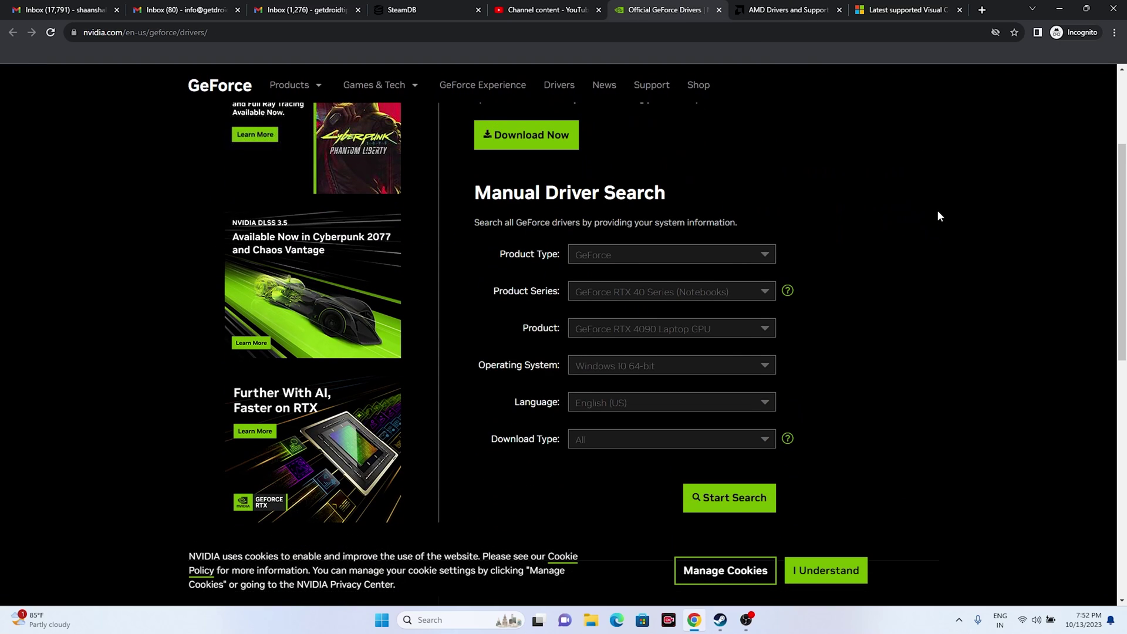
{"action": "left_click", "coordinate": [644, 258]}
{"action": "left_click", "coordinate": [613, 276]}
{"action": "left_click", "coordinate": [572, 297]}
{"action": "left_click", "coordinate": [593, 311]}
{"action": "left_click", "coordinate": [594, 330]}
{"action": "left_click", "coordinate": [597, 343]}
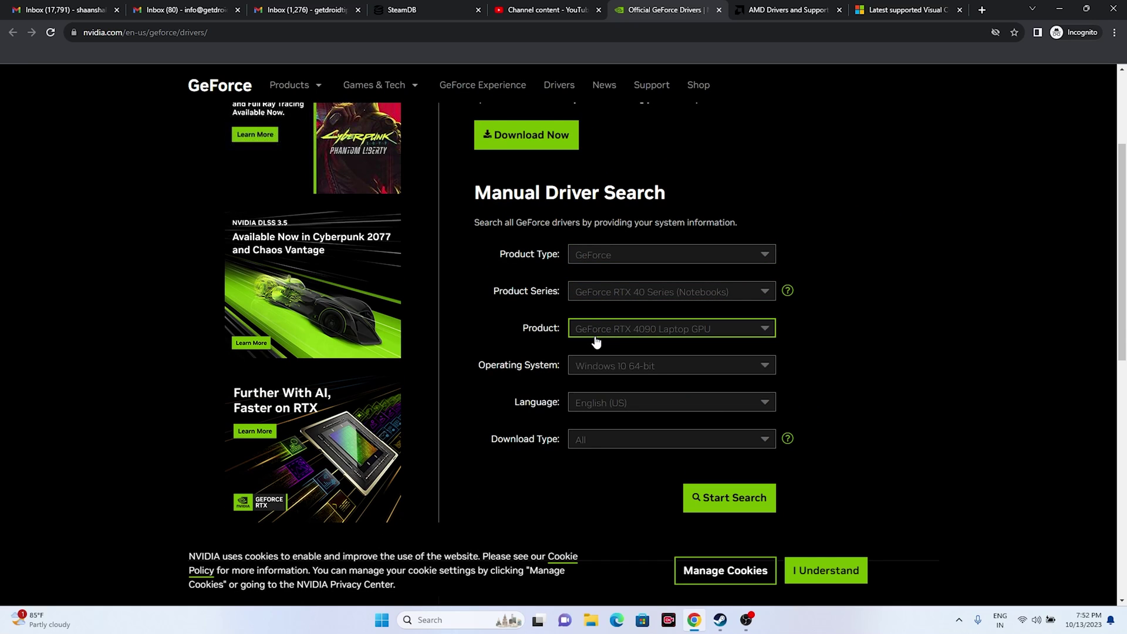
- Set the operating system to Windows 11 and start the NVIDIA driver search
{"action": "left_click", "coordinate": [594, 368]}
{"action": "left_click", "coordinate": [607, 399]}
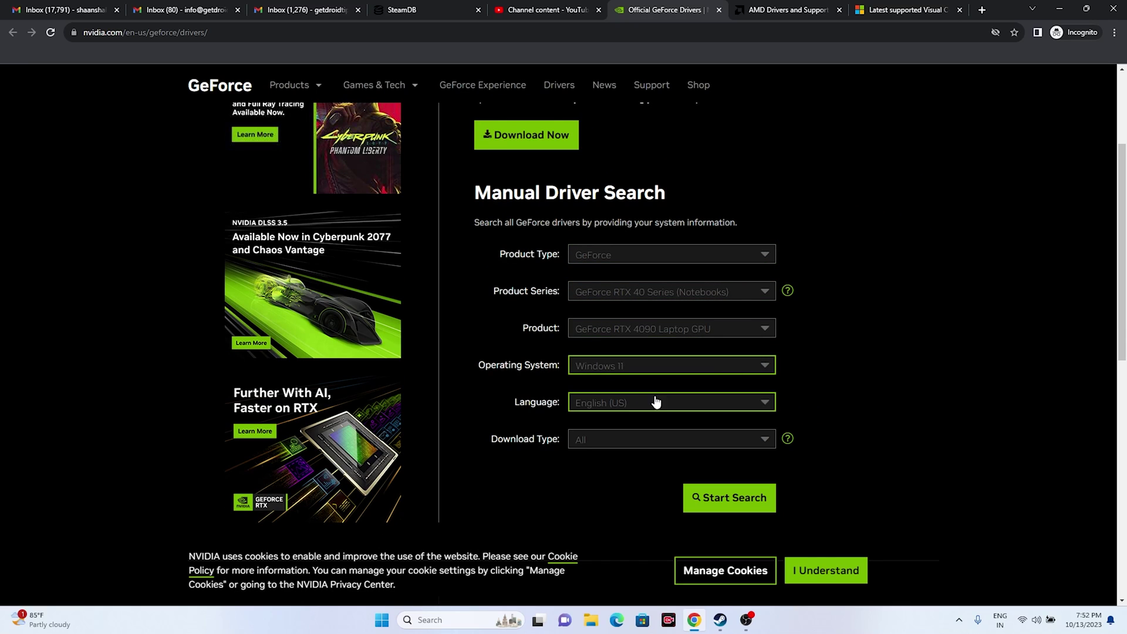
{"action": "scroll", "coordinate": [922, 268], "scroll_direction": "down", "scroll_amount": 5}
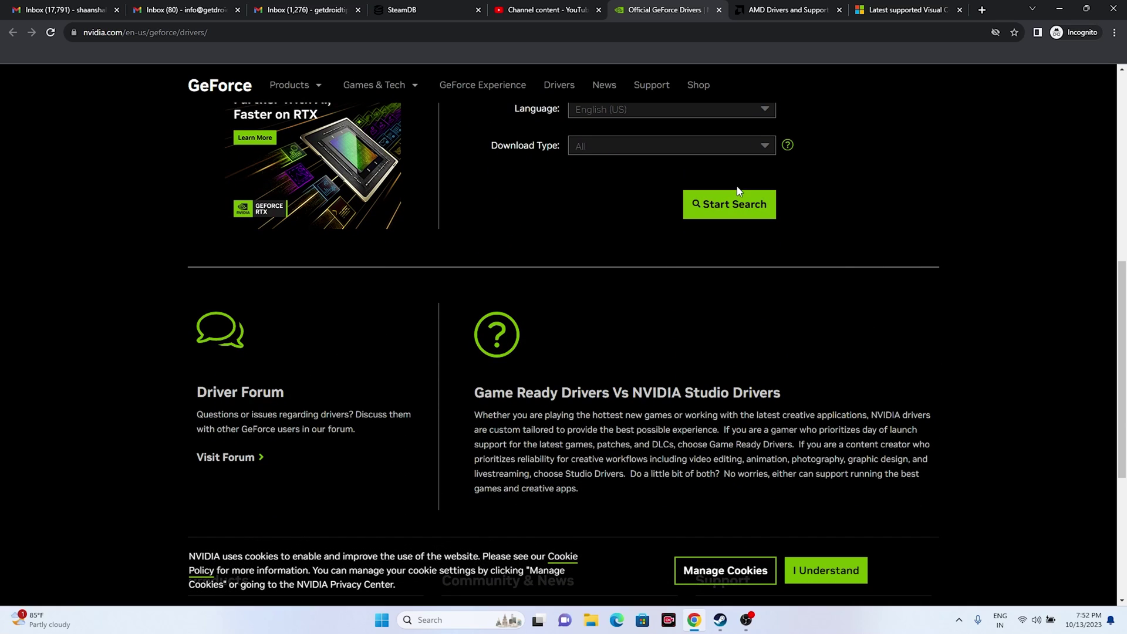
{"action": "left_click", "coordinate": [740, 214]}
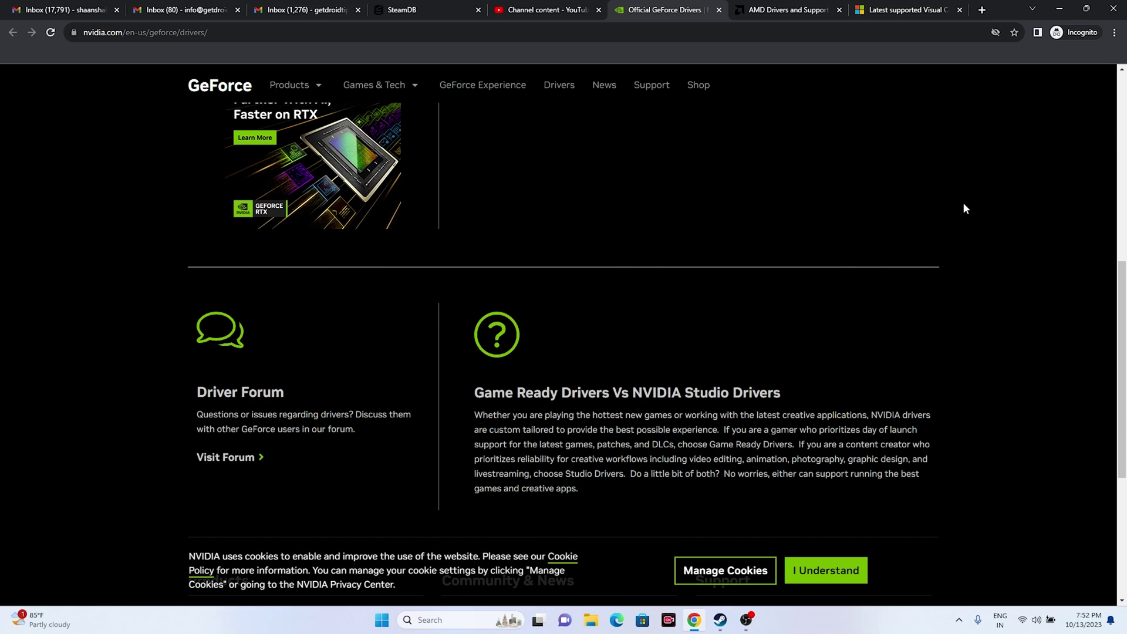
- Check the version and release date of the newest GeForce Game Ready Driver and open its download page
{"action": "scroll", "coordinate": [942, 178], "scroll_direction": "down", "scroll_amount": 5}
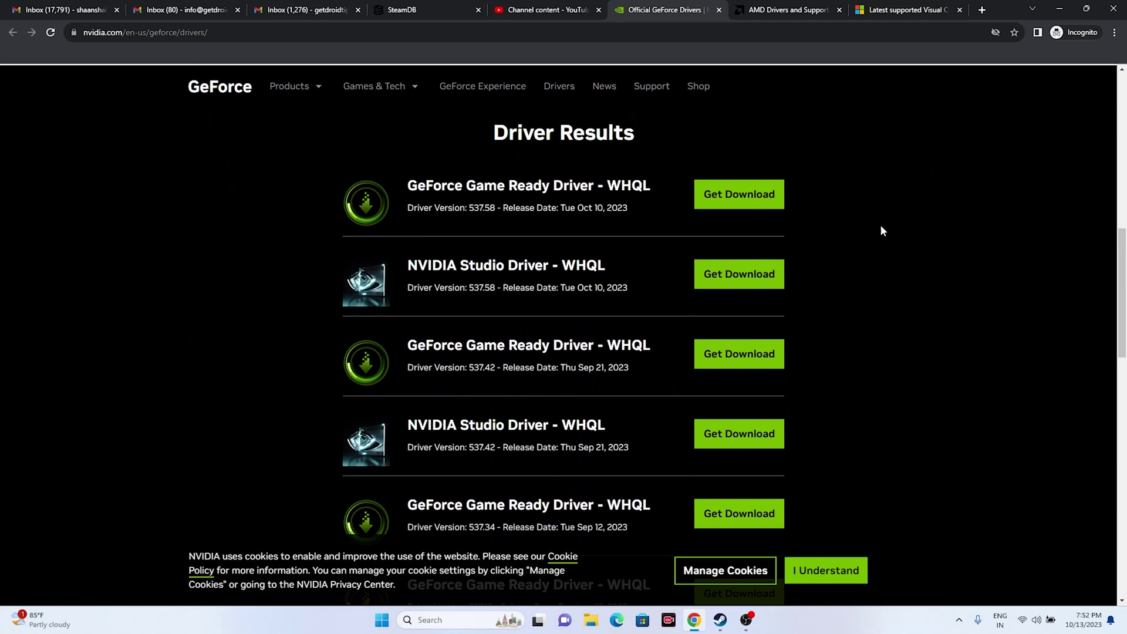
{"action": "left_click_drag", "start_coordinate": [408, 210], "coordinate": [492, 209]}
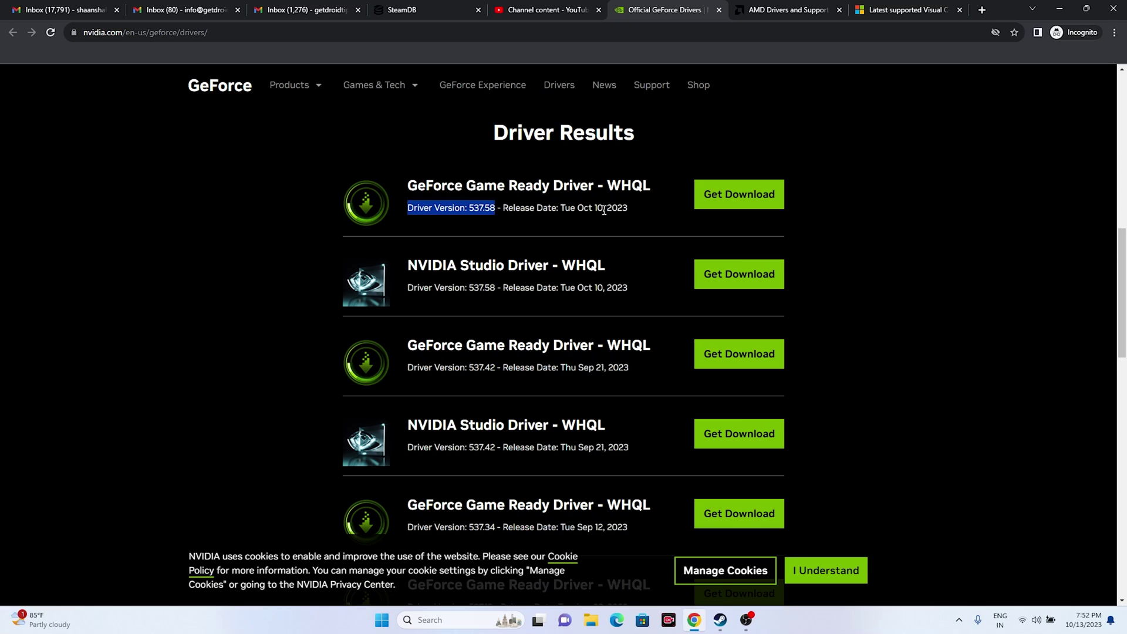
{"action": "left_click_drag", "start_coordinate": [578, 210], "coordinate": [623, 210]}
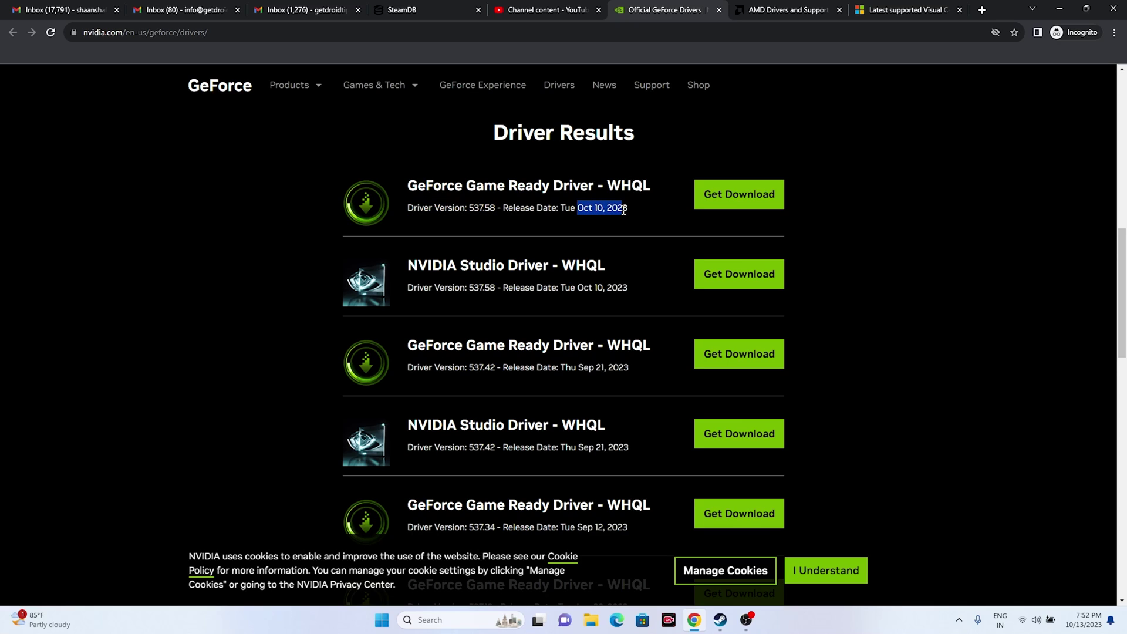
{"action": "left_click", "coordinate": [754, 203]}
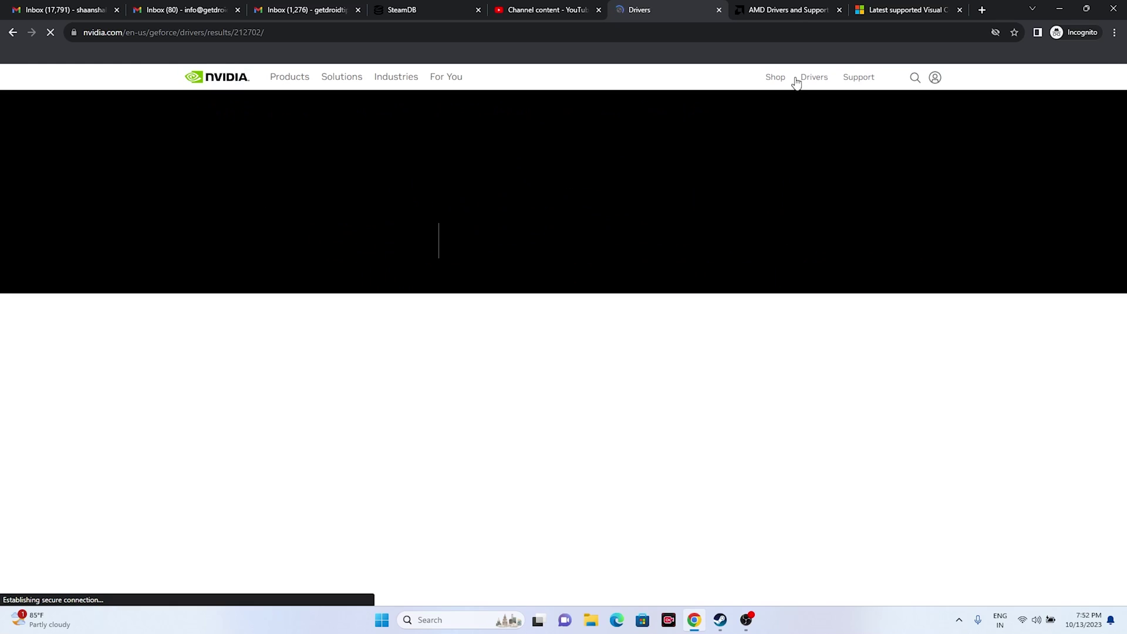
- On AMD's support page, select Graphics, Radeon RX 7000 Series, RX 7900 Series and RX 7900 XT, and submit to open its drivers page
{"action": "left_click", "coordinate": [790, 6]}
{"action": "scroll", "coordinate": [845, 266], "scroll_direction": "down", "scroll_amount": 4}
{"action": "left_click", "coordinate": [282, 275]}
{"action": "left_click", "coordinate": [388, 276]}
{"action": "left_click", "coordinate": [522, 280]}
{"action": "left_click", "coordinate": [666, 287]}
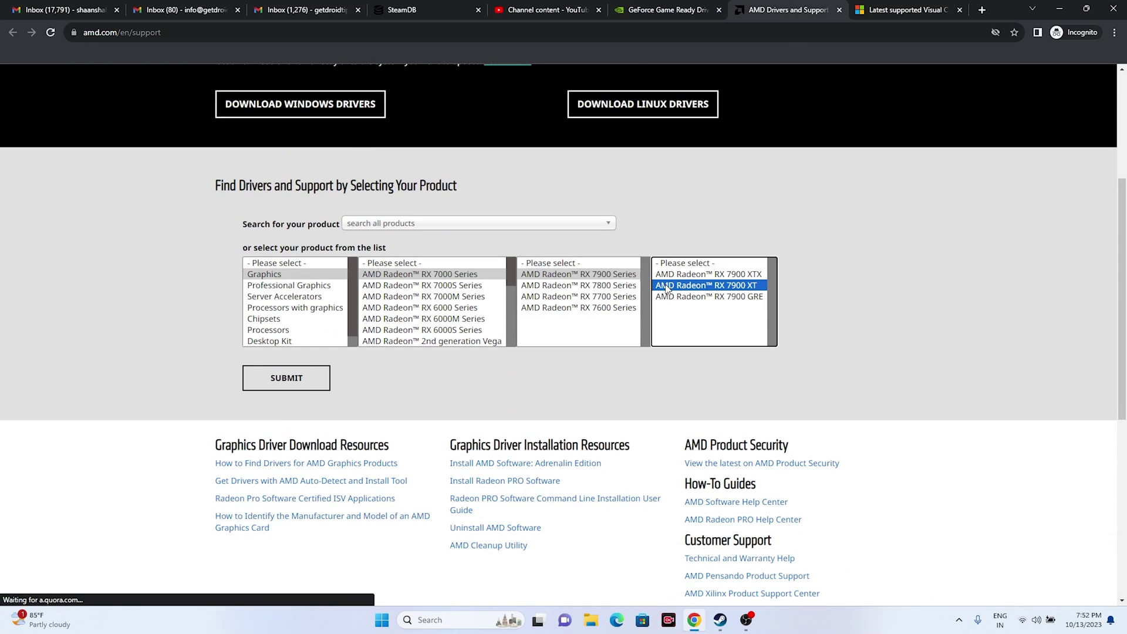
{"action": "left_click", "coordinate": [323, 372]}
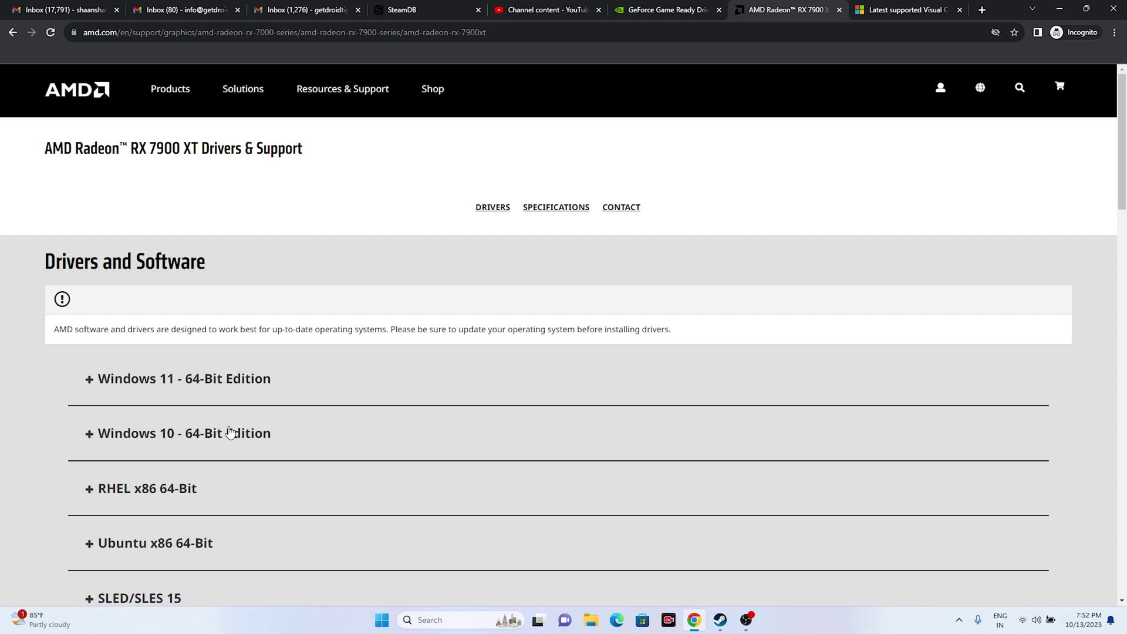
- Open the Microsoft Visual C++ Redistributable downloads page and go to the Visual Studio 2015, 2017, 2019 and 2022 download table
{"action": "left_click", "coordinate": [154, 7]}
{"action": "left_click", "coordinate": [281, 8]}
{"action": "left_click", "coordinate": [789, 5]}
{"action": "left_click", "coordinate": [880, 6]}
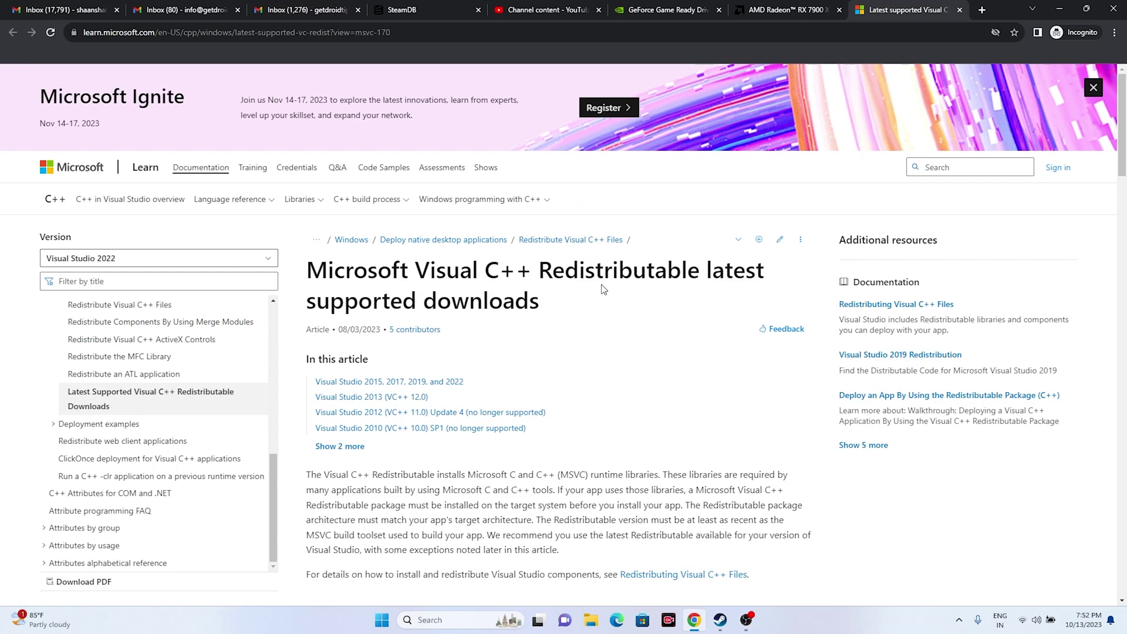
{"action": "scroll", "coordinate": [604, 288], "scroll_direction": "down", "scroll_amount": 1}
{"action": "left_click_drag", "start_coordinate": [542, 243], "coordinate": [321, 232]}
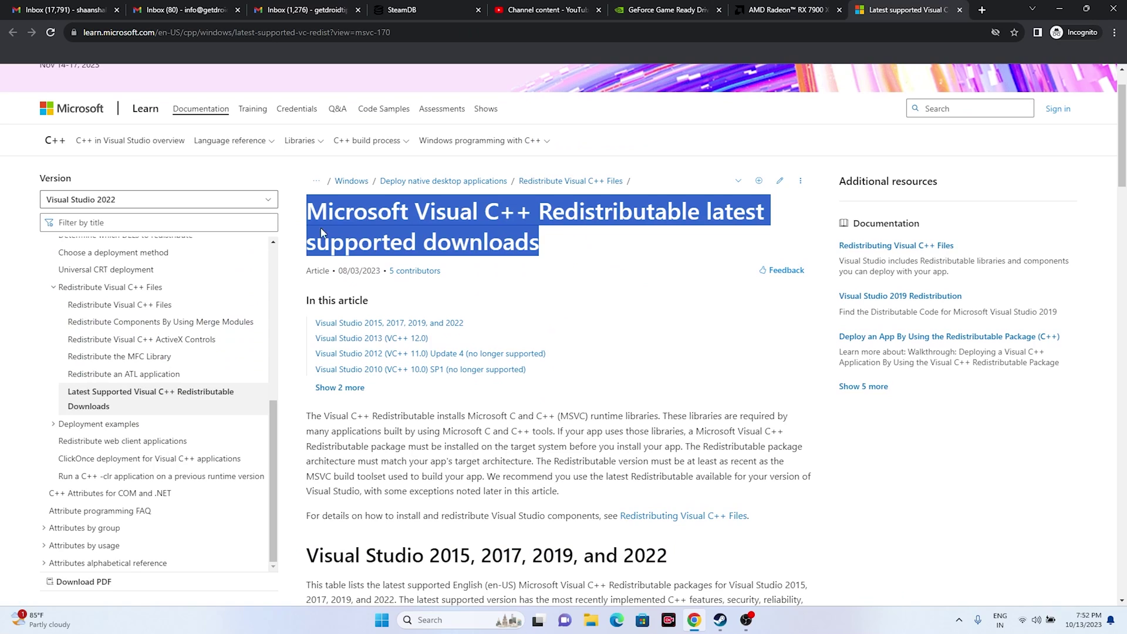
{"action": "left_click", "coordinate": [557, 245]}
{"action": "scroll", "coordinate": [311, 349], "scroll_direction": "down", "scroll_amount": 8}
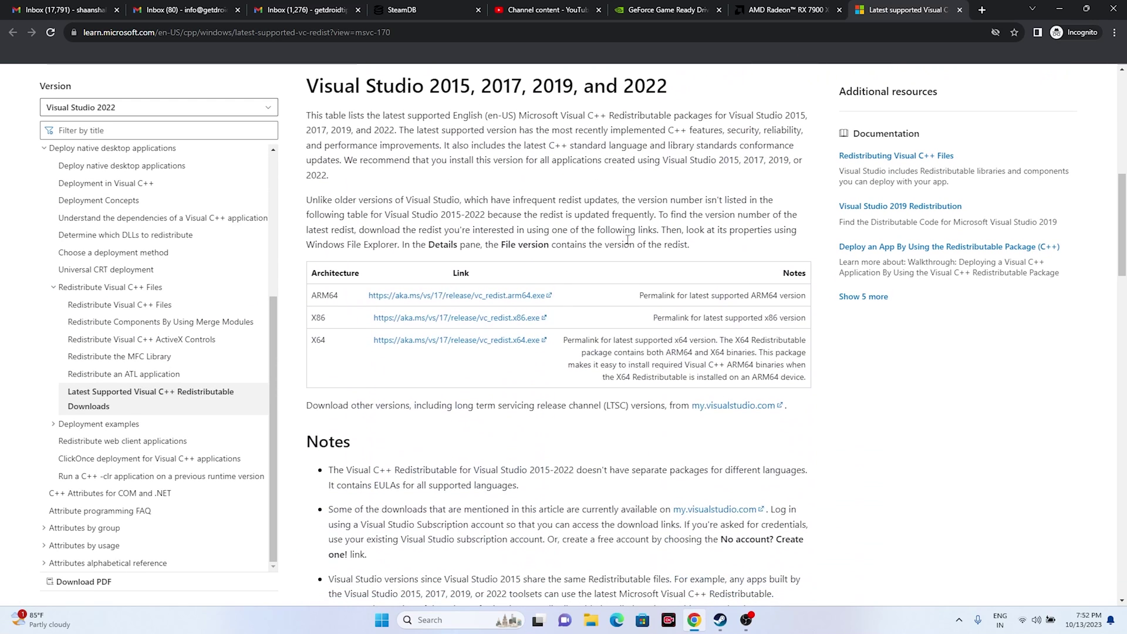
- Highlight the X64 and X86 entries in the redistributable table, and minimize the browser to return to Steam
{"action": "left_click_drag", "start_coordinate": [316, 340], "coordinate": [335, 345]}
{"action": "left_click", "coordinate": [321, 341]}
{"action": "left_click_drag", "start_coordinate": [317, 318], "coordinate": [334, 323]}
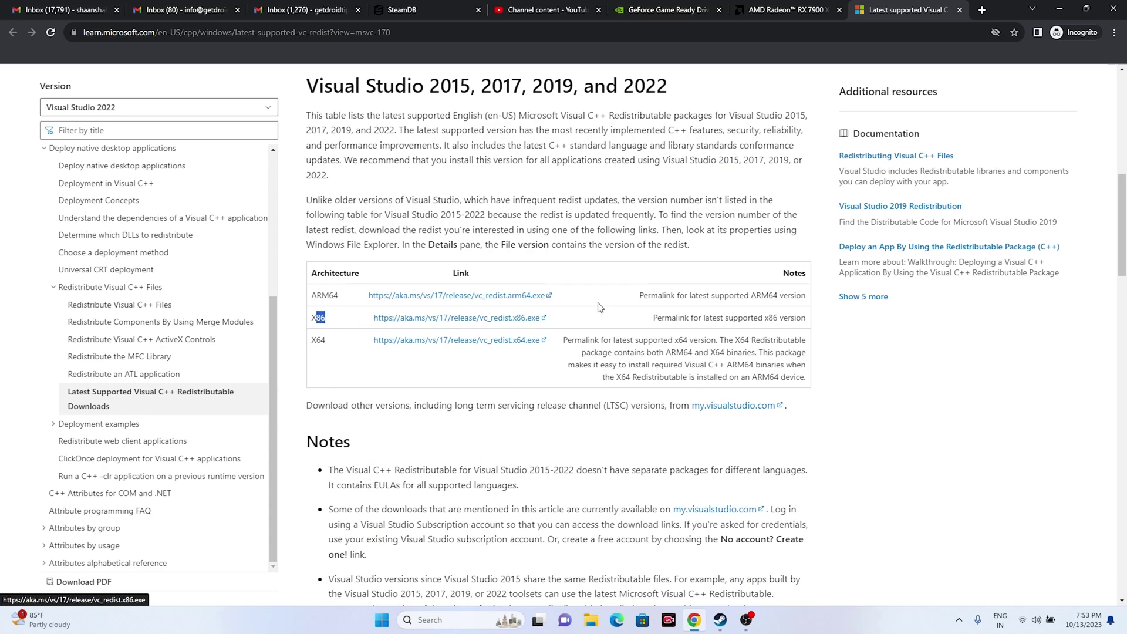
{"action": "left_click", "coordinate": [1056, 11]}
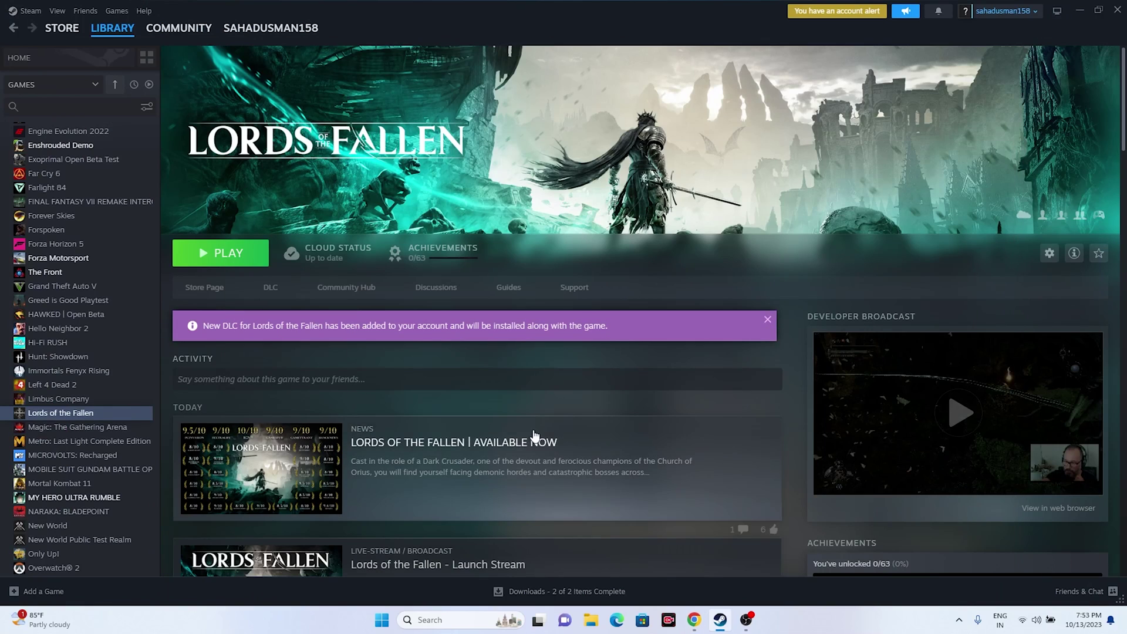
- View the management options for Lords of the Fallen in the Steam library and dismiss them
{"action": "right_click", "coordinate": [88, 417]}
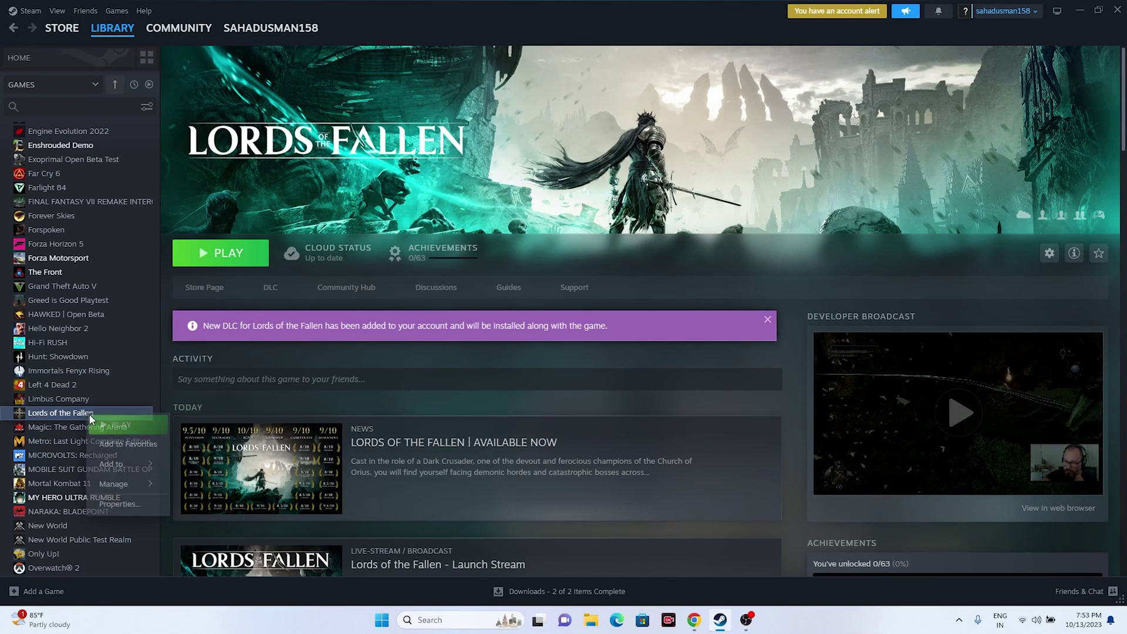
{"action": "mouse_move", "coordinate": [118, 484]}
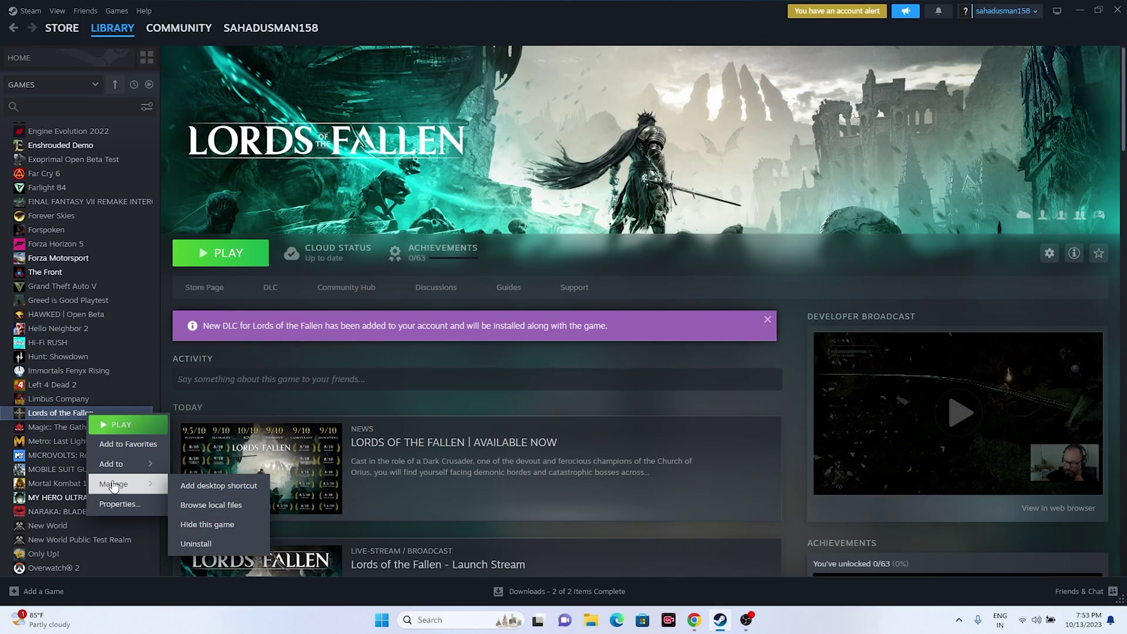
{"action": "left_click", "coordinate": [702, 473]}
- Open This PC in File Explorer to check the drives and their free space, and close the window
{"action": "key", "text": "super+e"}
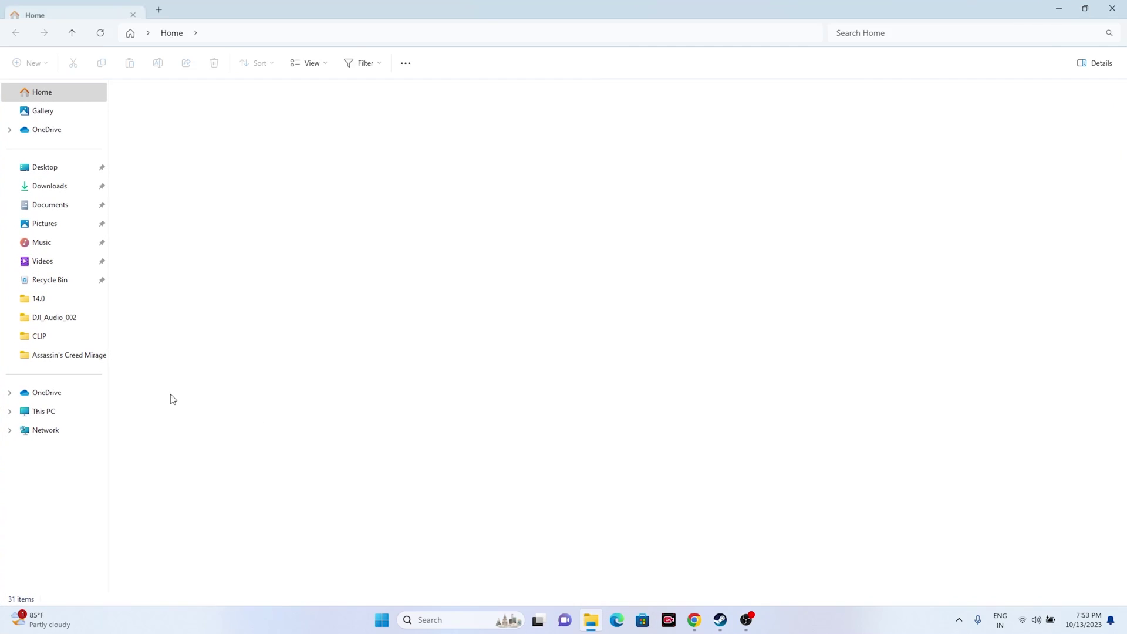
{"action": "left_click", "coordinate": [47, 411]}
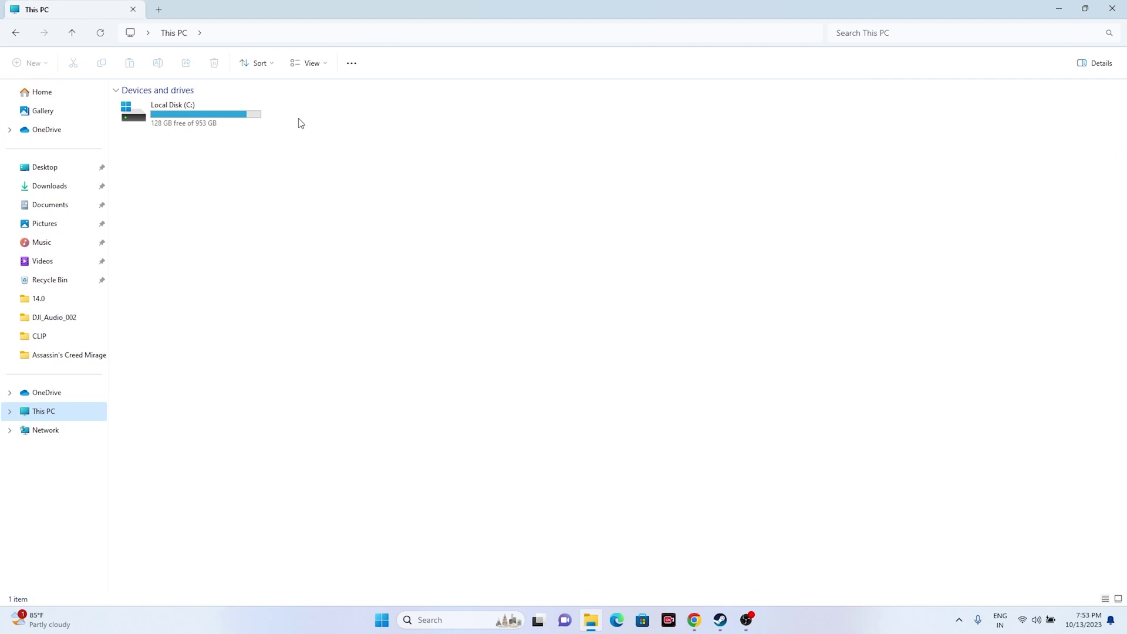
{"action": "left_click", "coordinate": [1112, 9]}
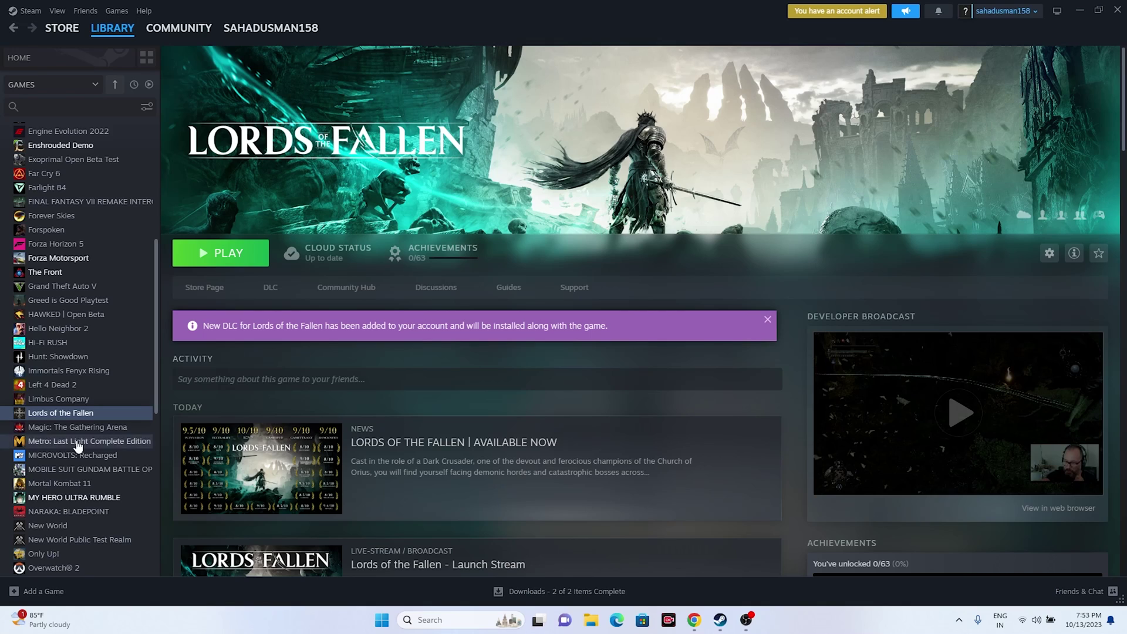
- Verify the integrity of the Lords of the Fallen game files in its Steam installed files settings, and close the game's properties
{"action": "right_click", "coordinate": [85, 413]}
{"action": "mouse_move", "coordinate": [95, 467]}
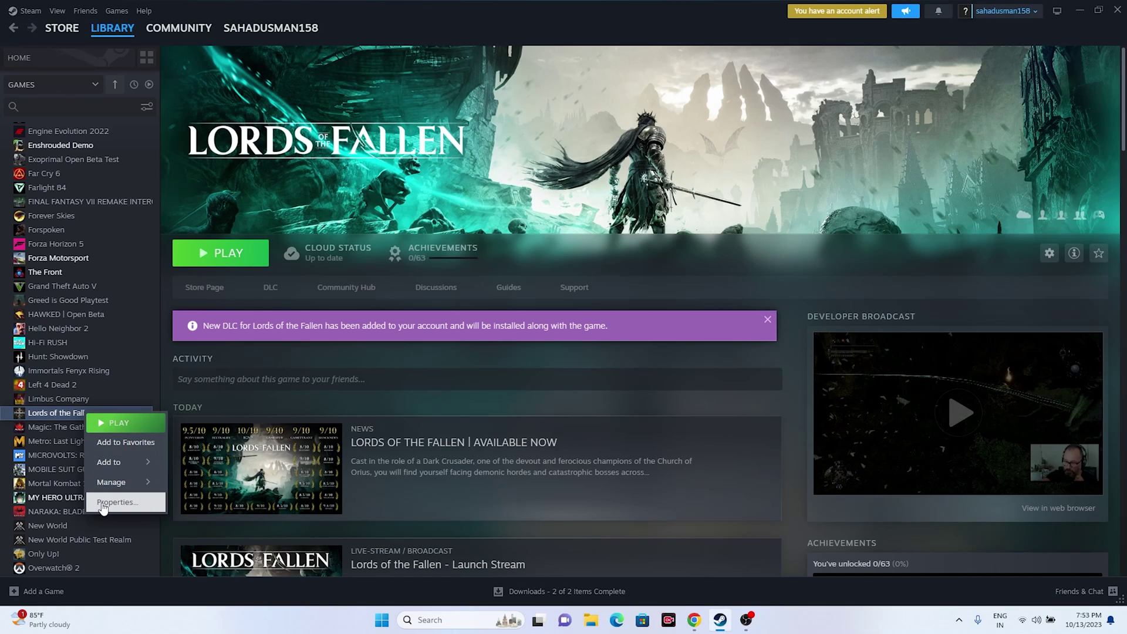
{"action": "left_click", "coordinate": [118, 502]}
{"action": "left_click", "coordinate": [366, 242]}
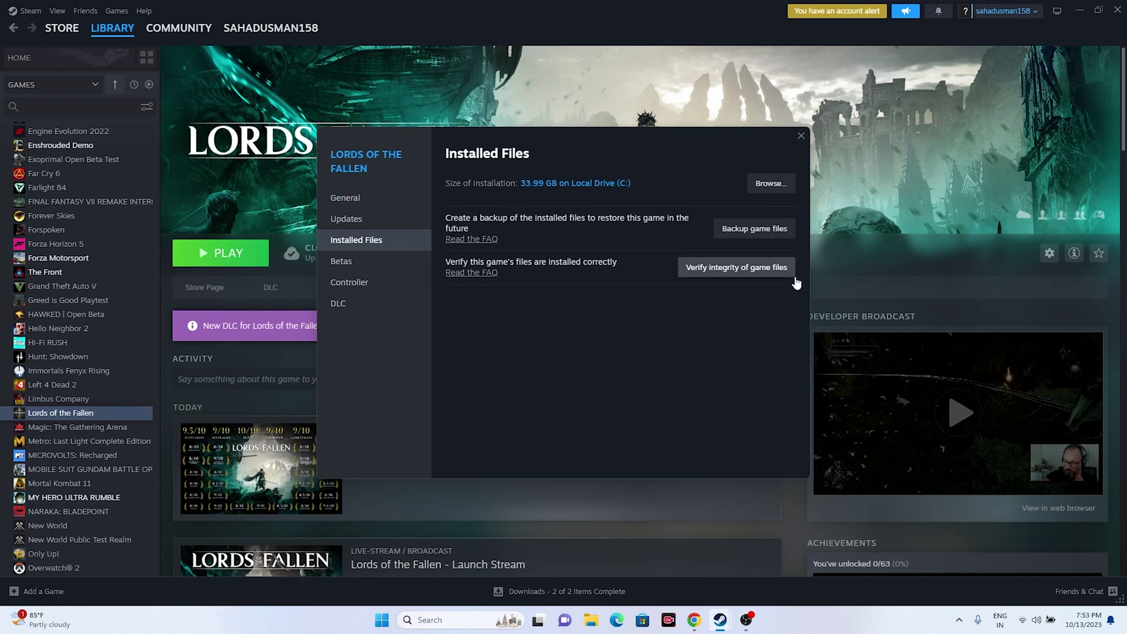
{"action": "left_click", "coordinate": [779, 271]}
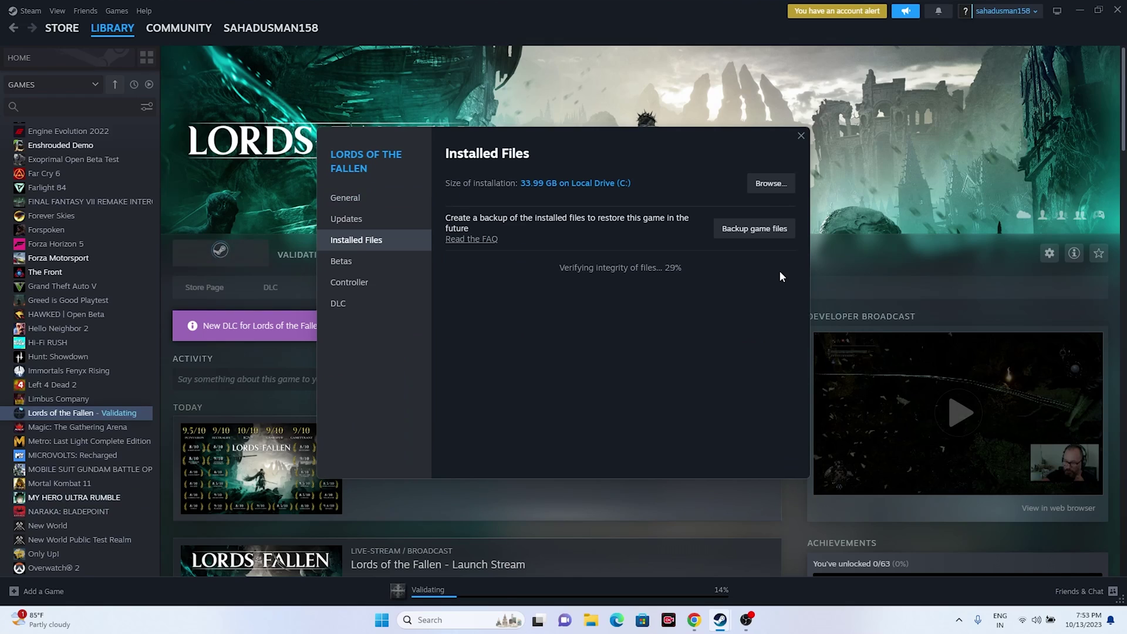
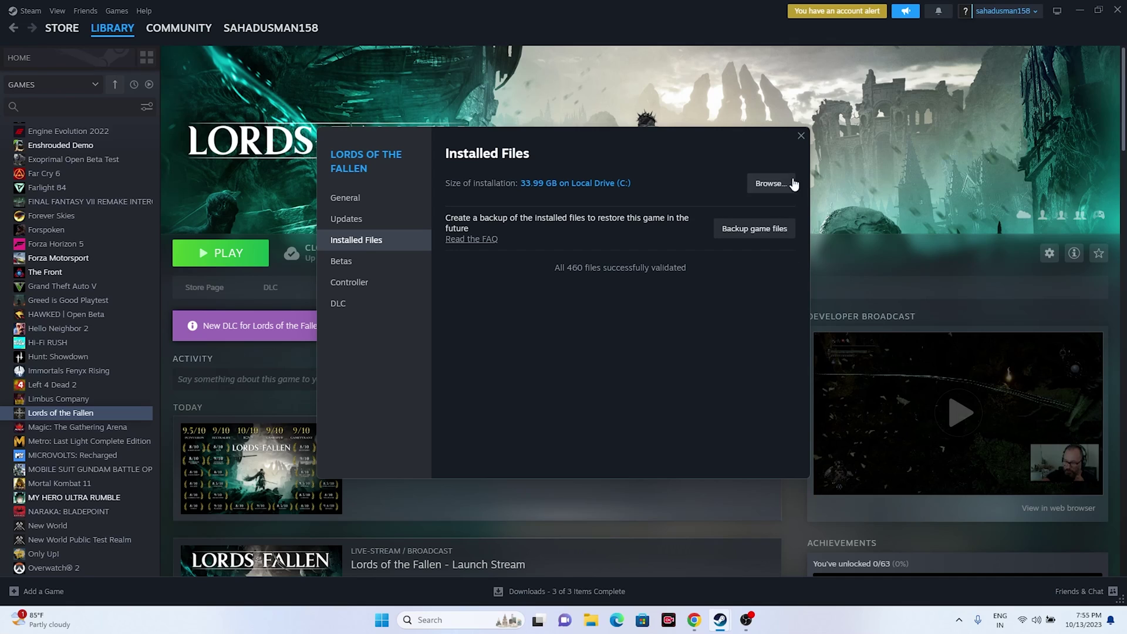
{"action": "left_click", "coordinate": [800, 137]}
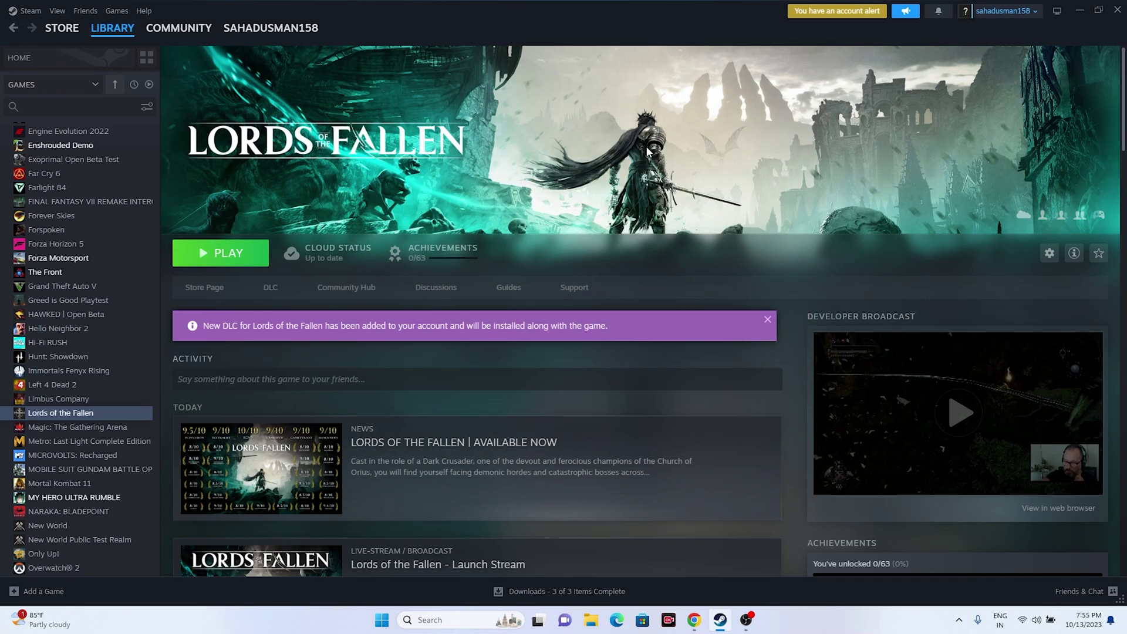